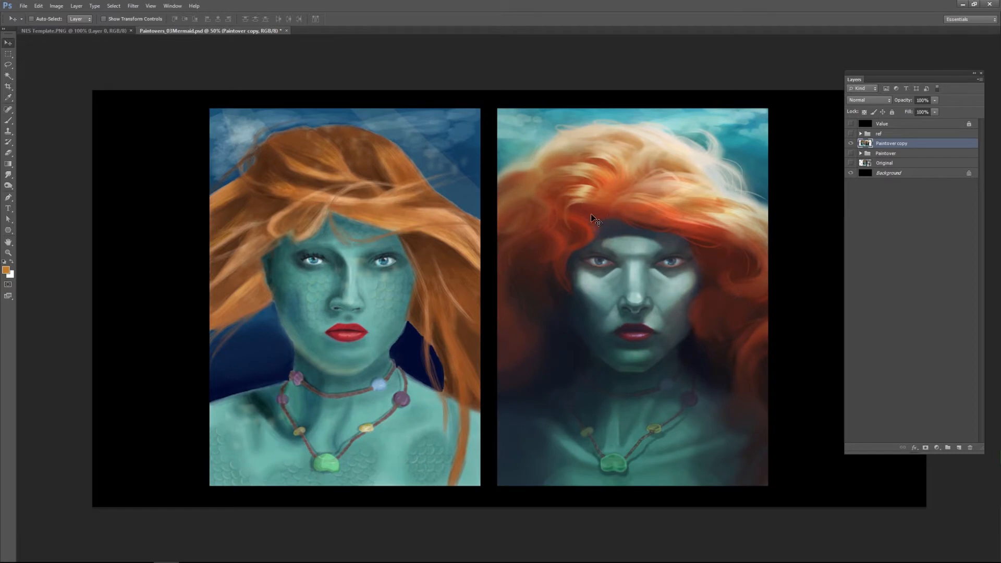
- Switch the document to full screen mode with the menu bar
key(f)
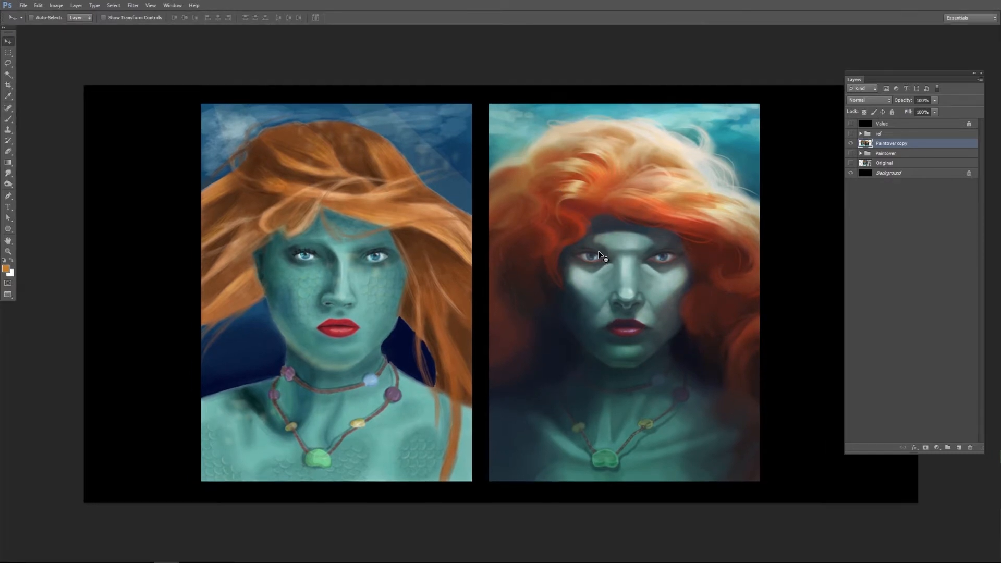
drag(647, 276, 628, 269)
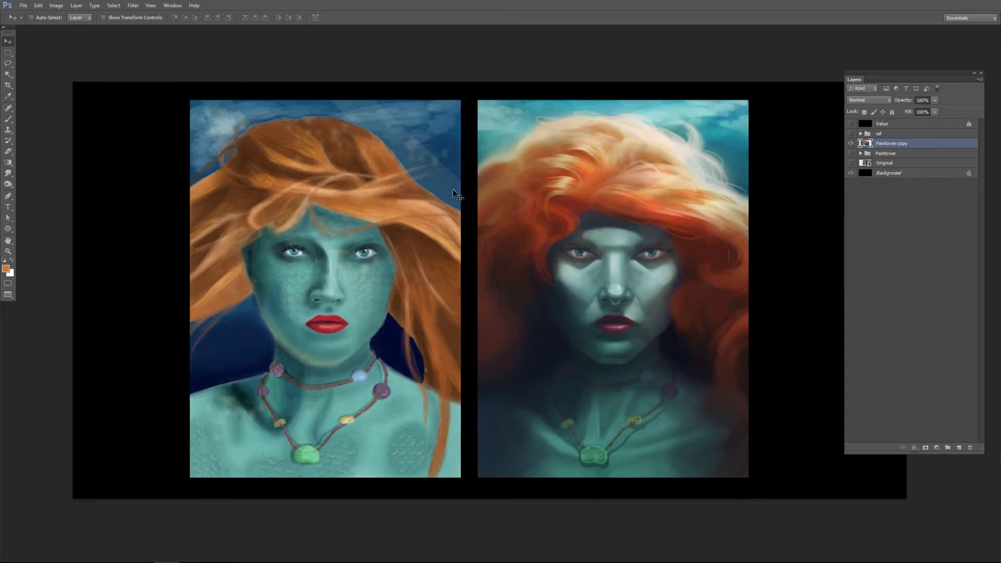
drag(438, 264, 478, 268)
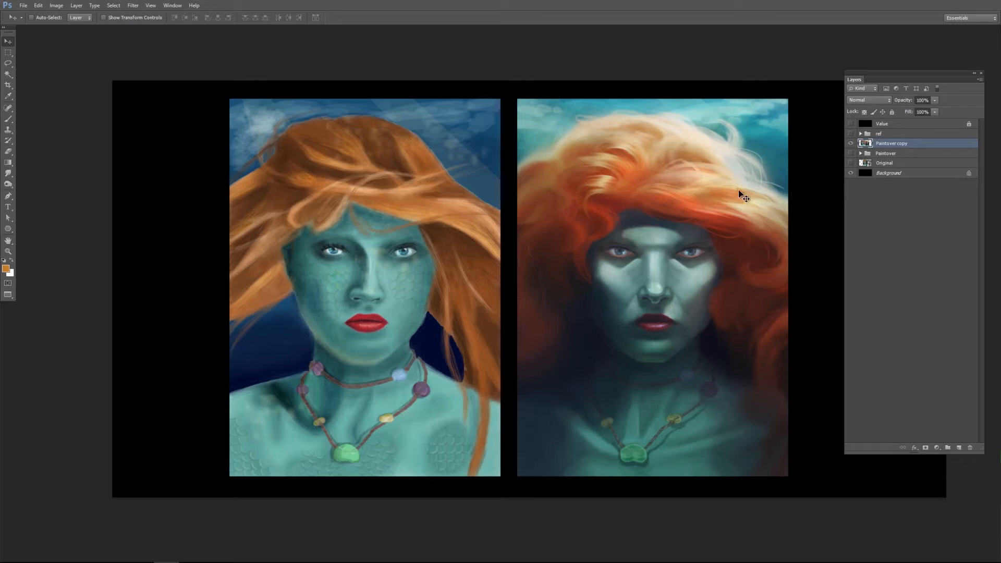
- Hide the Paintover copy layer and show the Original layer together with the ref group
click(850, 144)
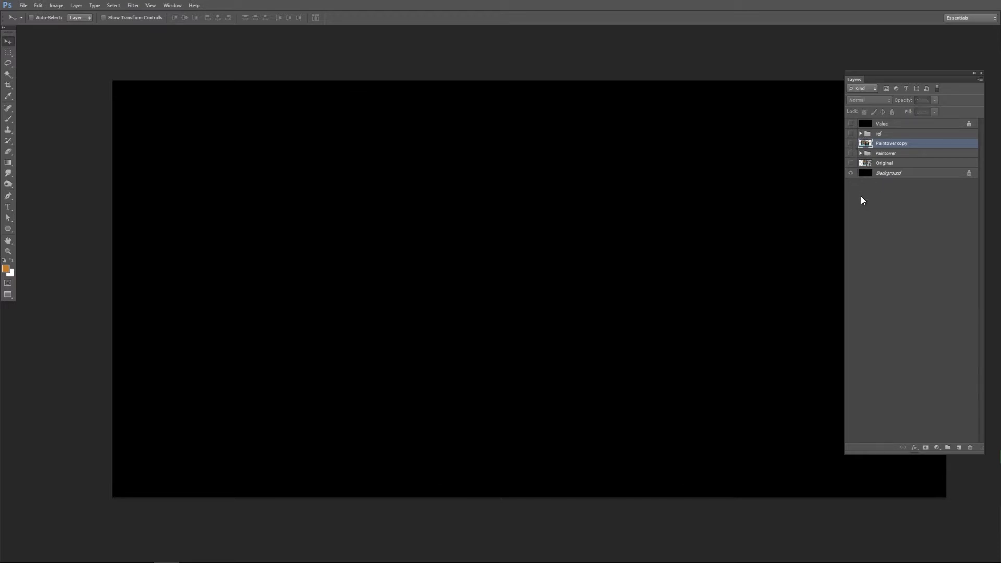
click(851, 162)
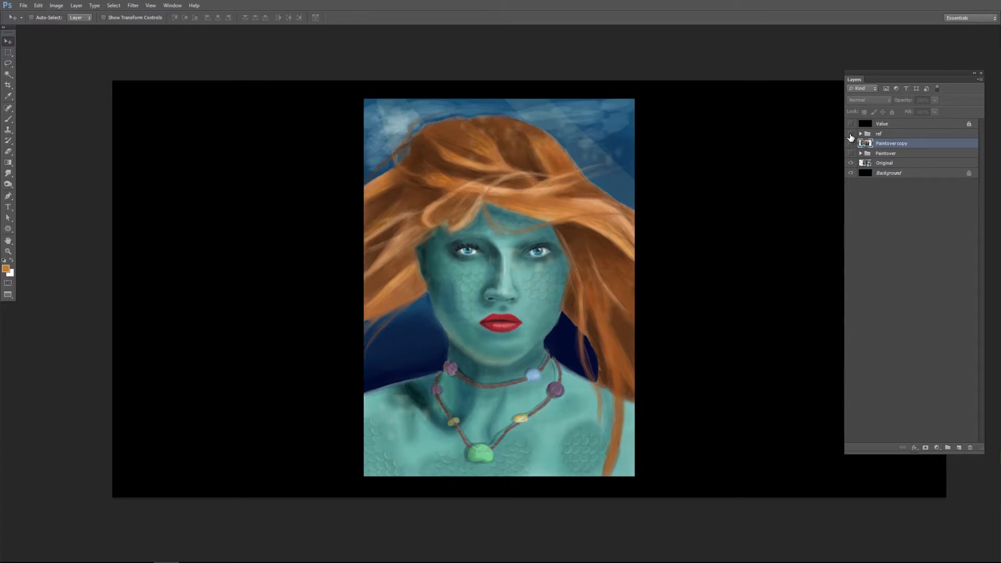
click(850, 134)
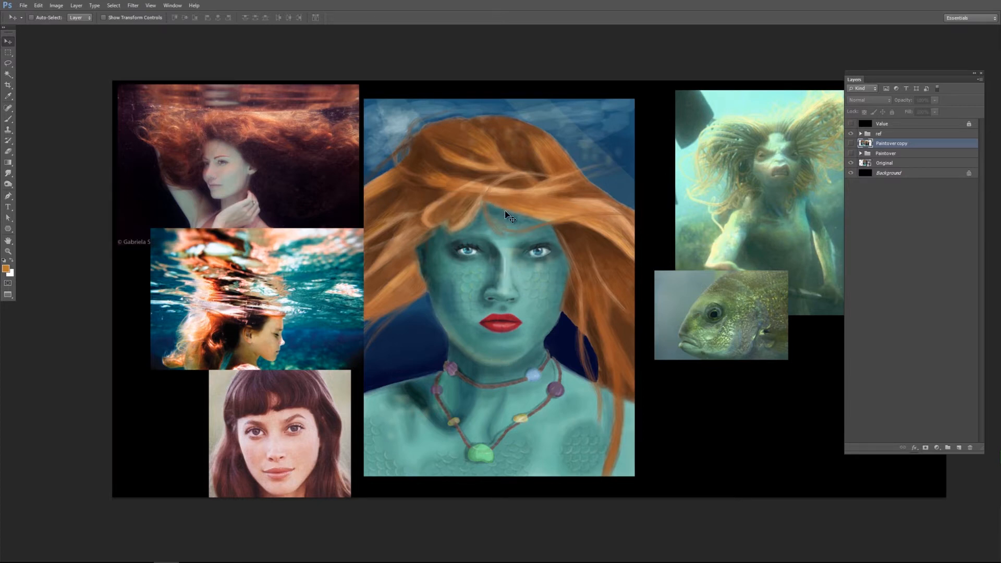
- Show and expand the Paintover group, hiding its layers from correct darks down to soft shadow
drag(568, 275, 584, 288)
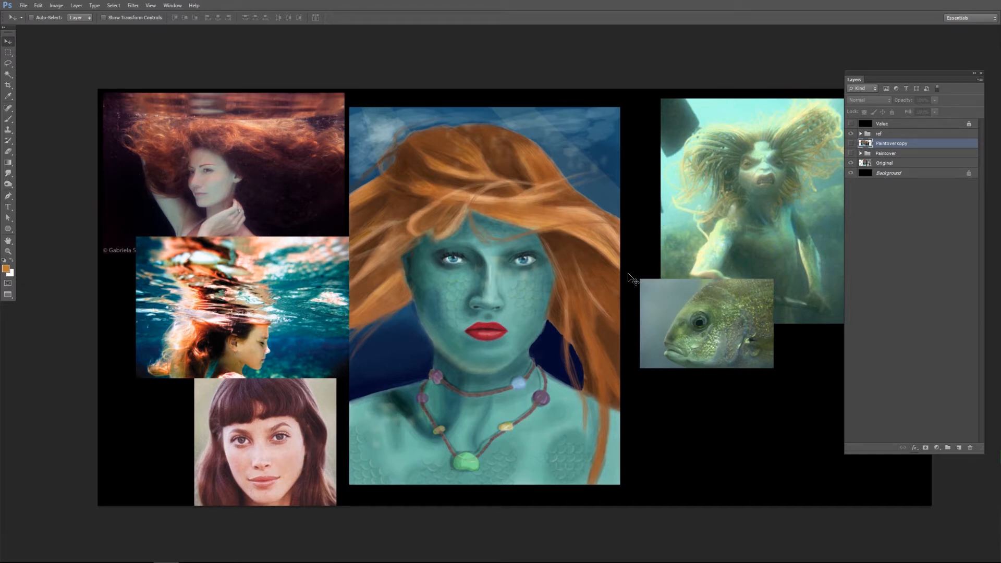
drag(650, 309, 658, 313)
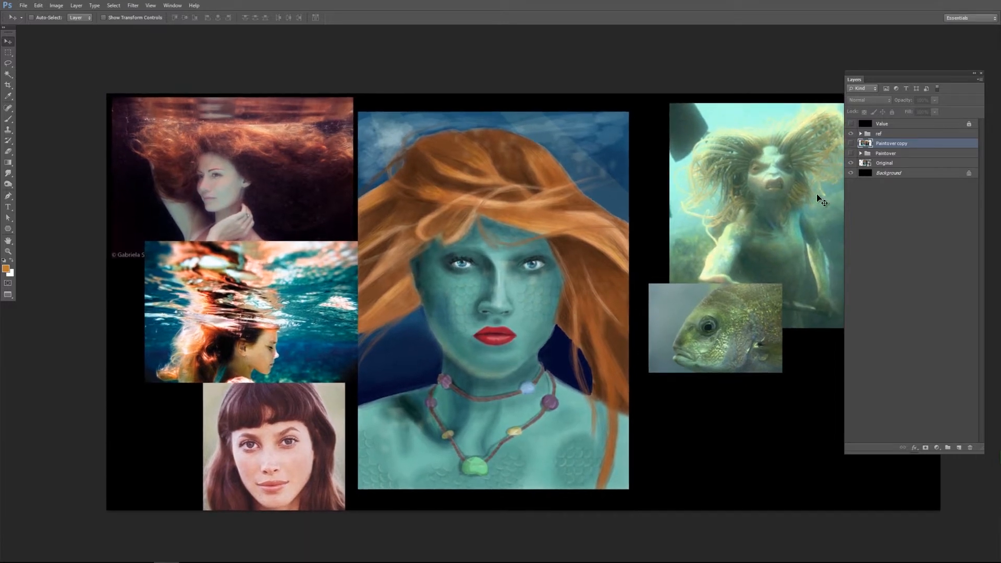
click(860, 154)
click(851, 154)
drag(851, 166, 851, 266)
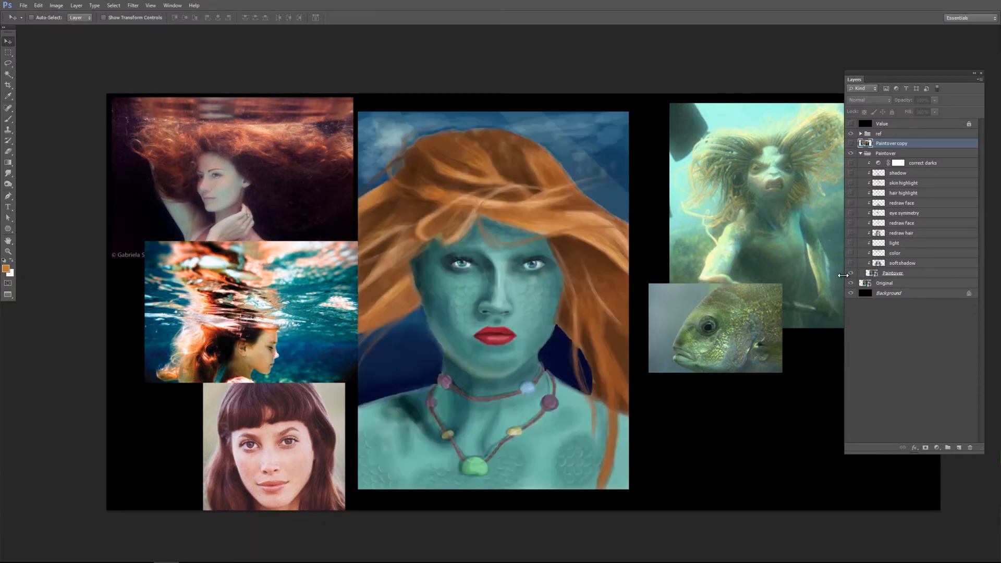
- Preview the soft shadow layer's effect on the portrait by showing and hiding it
drag(608, 266, 662, 266)
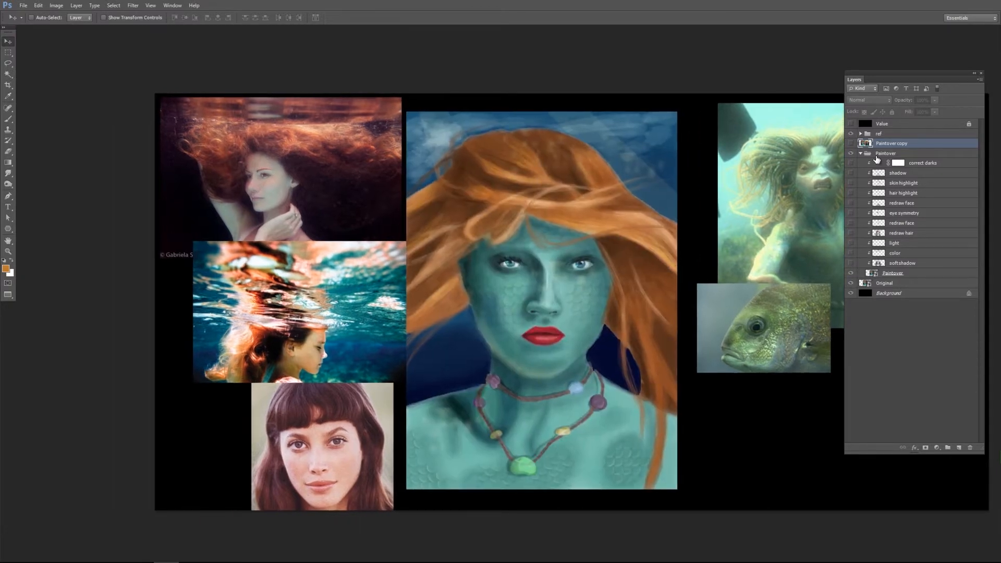
click(851, 263)
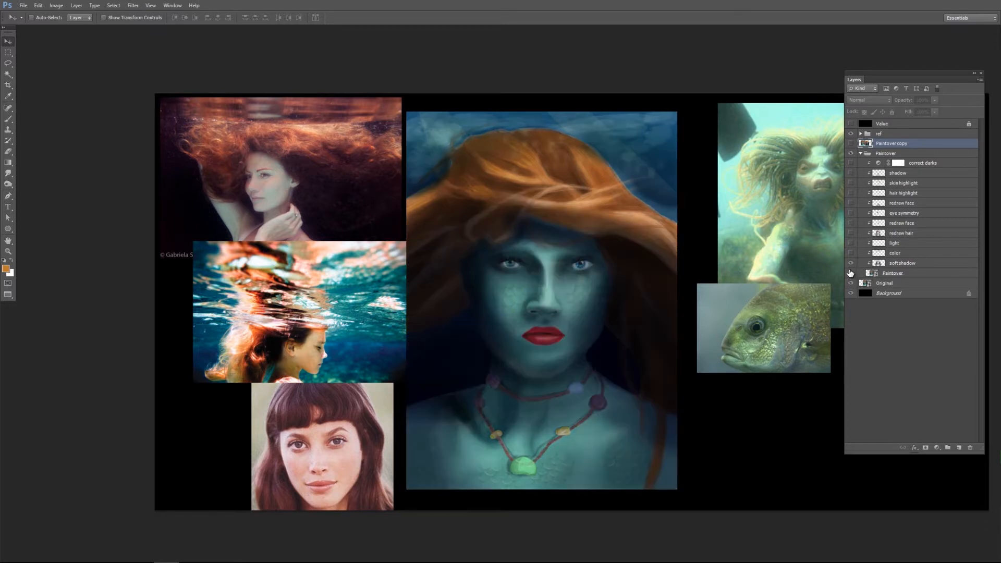
click(851, 264)
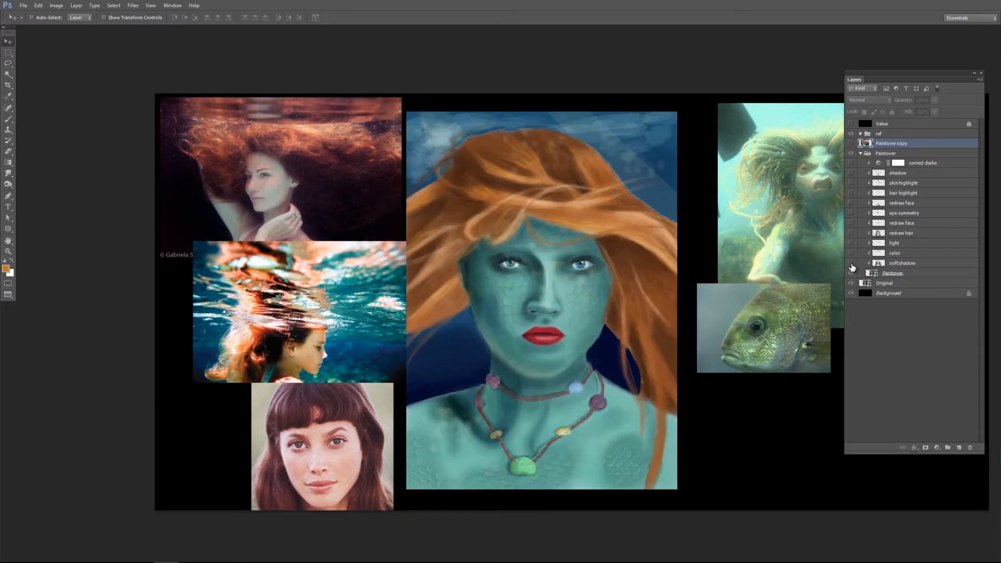
- Activate the Brush tool and add a new layer directly above the ref group
drag(368, 279, 447, 256)
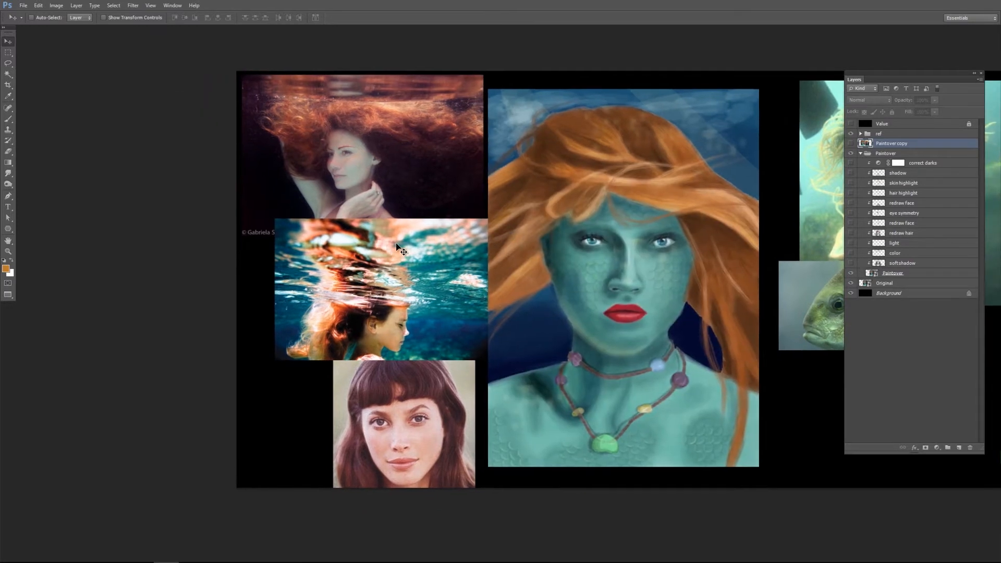
key(b)
click(885, 134)
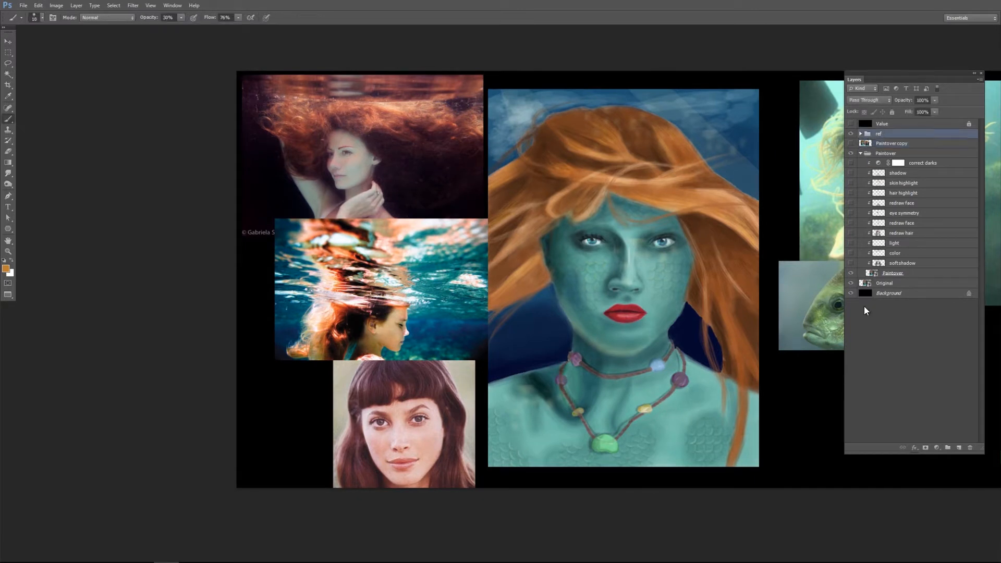
click(958, 448)
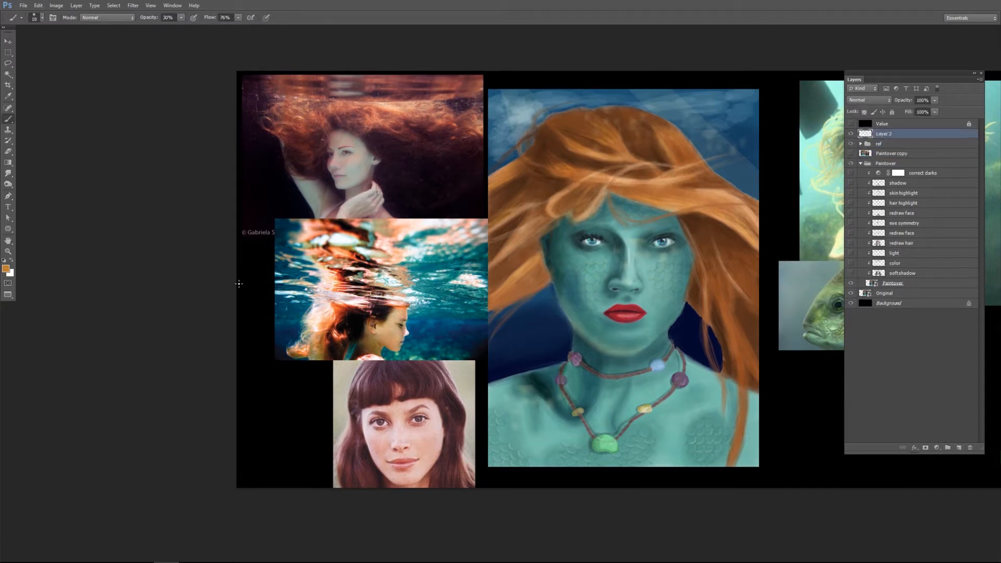
- Set the foreground color to a bright red for annotating the references
click(6, 268)
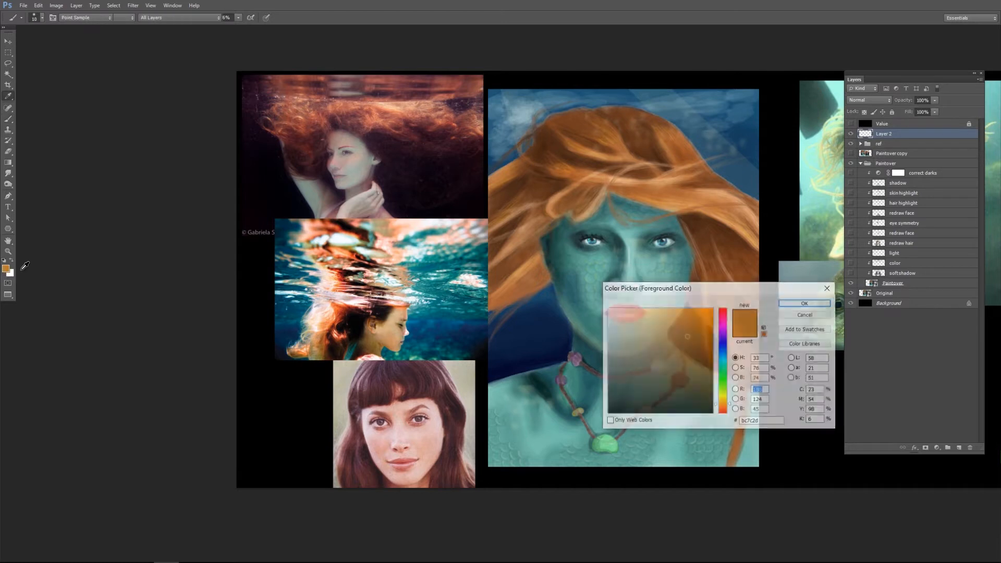
drag(722, 370, 724, 415)
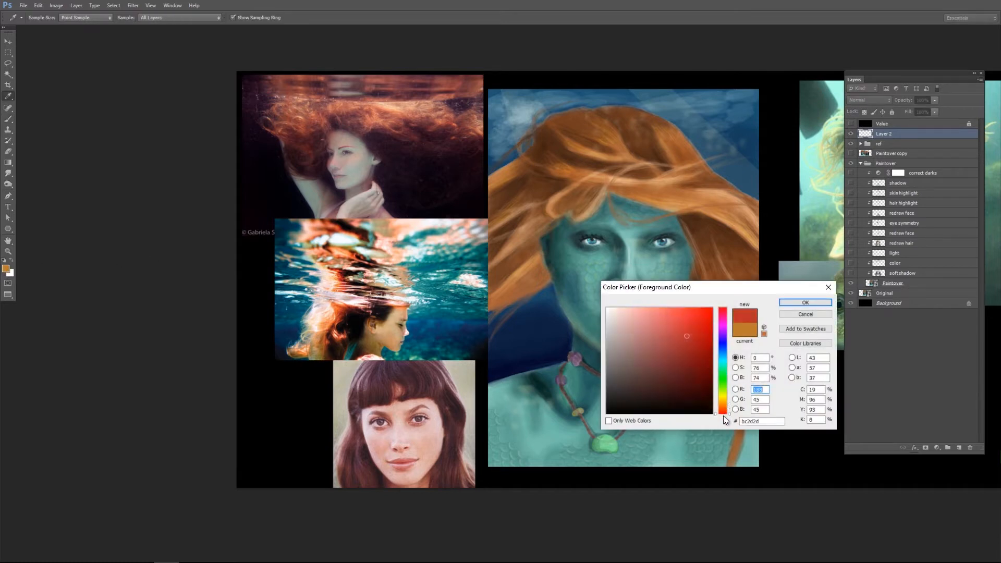
mouse_move(689, 308)
mouse_down()
mouse_move(698, 303)
mouse_move(703, 320)
mouse_up()
click(779, 301)
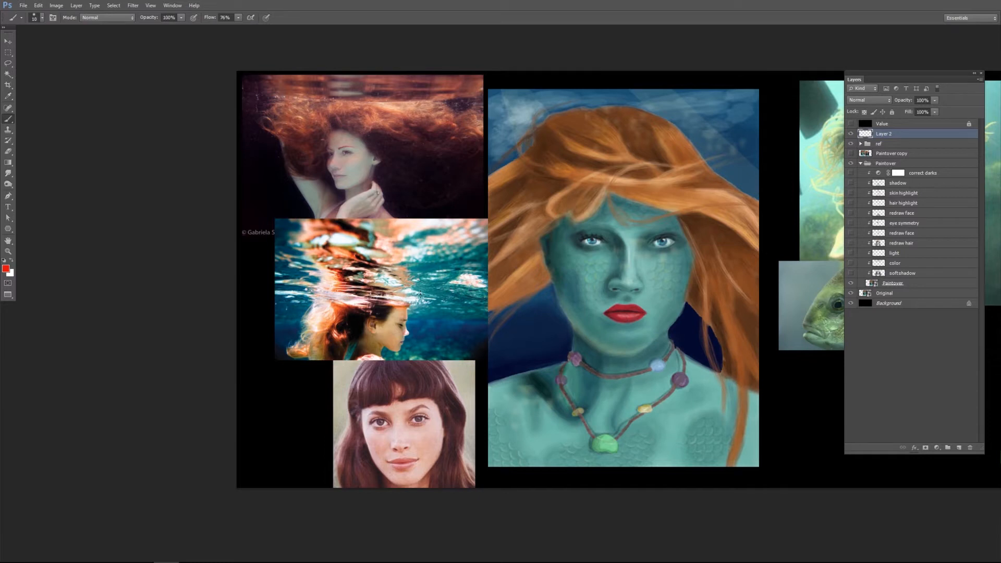
- Mark the hair and face of the woman in the blue underwater reference with red strokes, clearing the trial marks
mouse_move(346, 291)
mouse_down()
mouse_move(371, 296)
mouse_move(331, 332)
mouse_move(321, 288)
mouse_up()
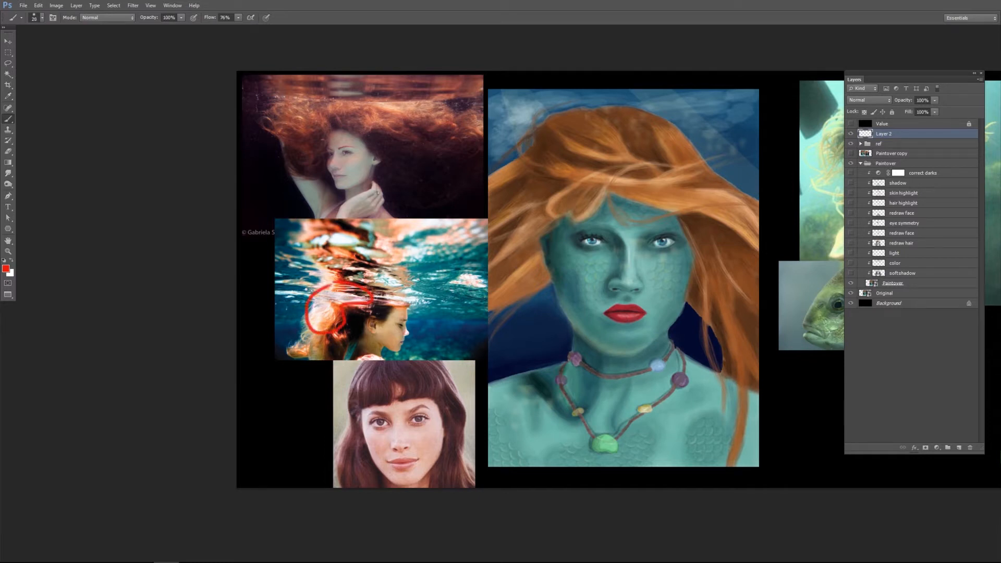
key(ctrl+z)
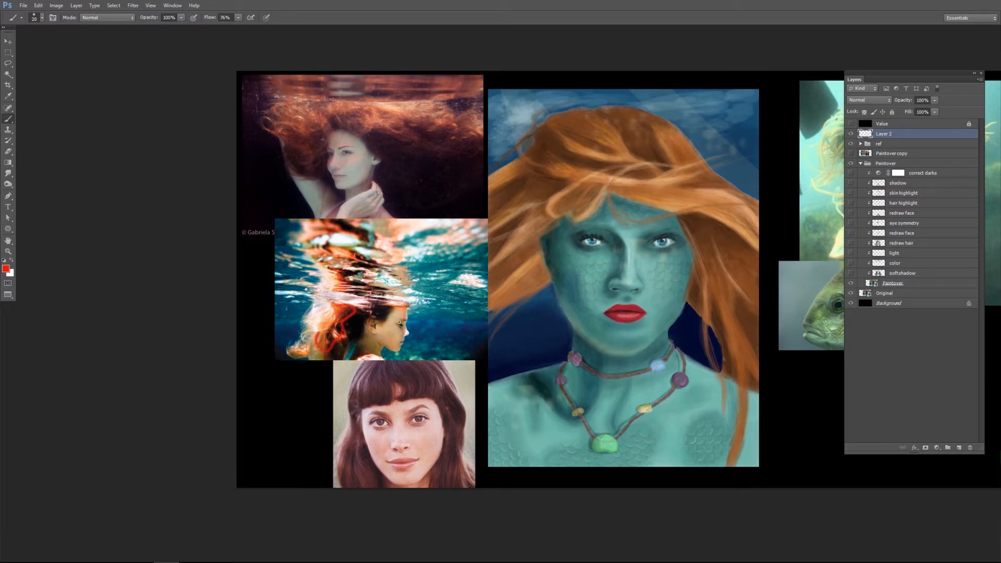
drag(398, 305, 397, 304)
drag(351, 342, 369, 349)
key(ctrl+a)
key(ctrl+x)
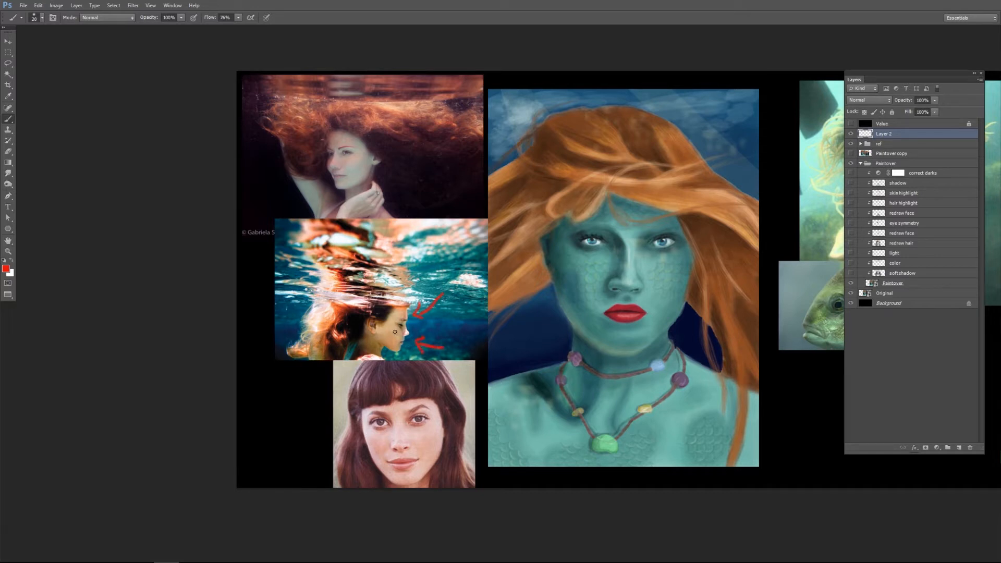
- Annotate the two underwater references with red circles and arrows around the lit hair, dark hair areas, face and arm
drag(367, 358, 379, 344)
mouse_move(379, 101)
mouse_down()
mouse_move(368, 131)
mouse_move(388, 106)
mouse_up()
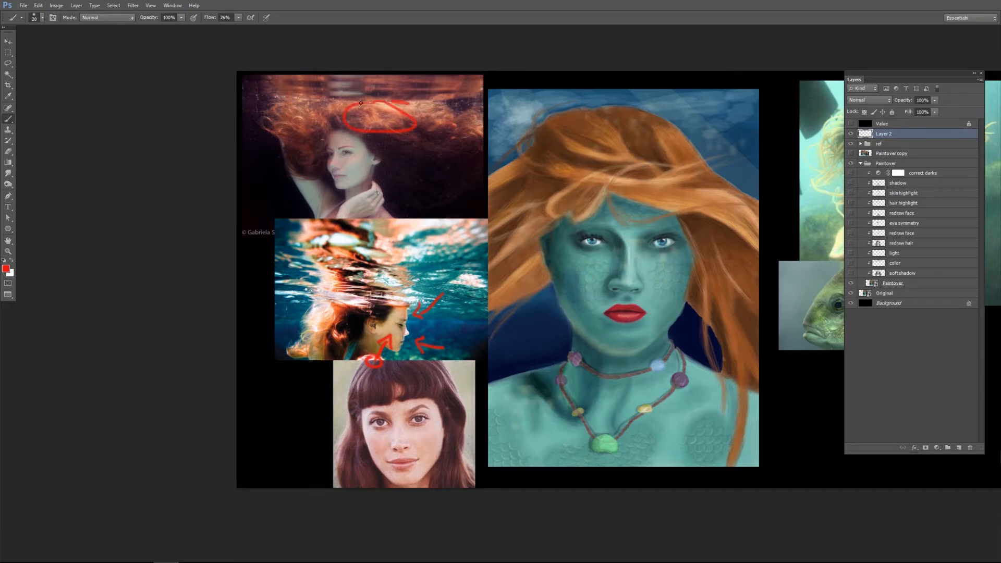
mouse_move(379, 141)
mouse_down()
mouse_move(379, 177)
mouse_move(325, 165)
mouse_up()
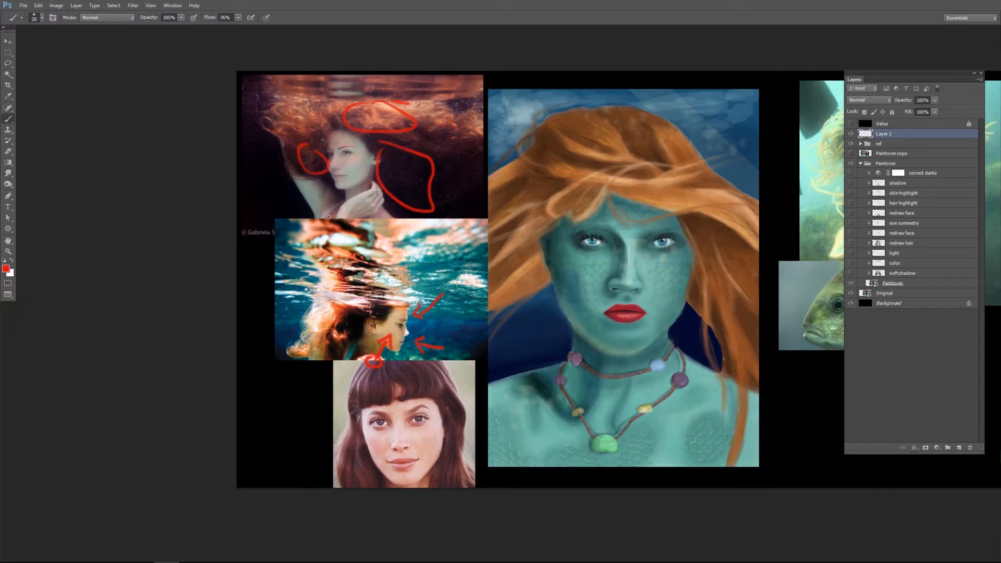
drag(289, 197, 306, 197)
drag(297, 195, 300, 212)
drag(377, 204, 361, 174)
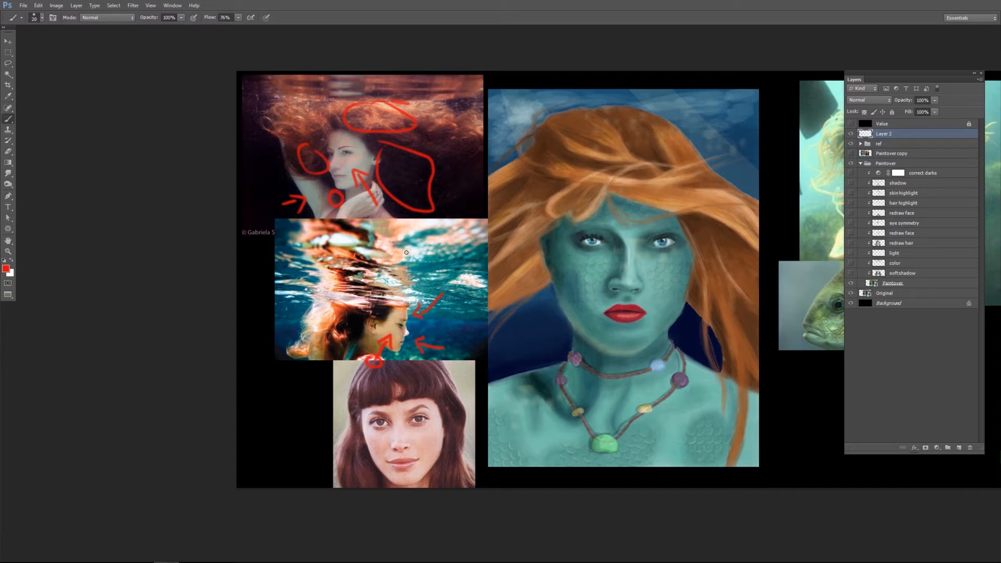
- Clear all red annotations from the new layer and remove the selection
key(ctrl+a)
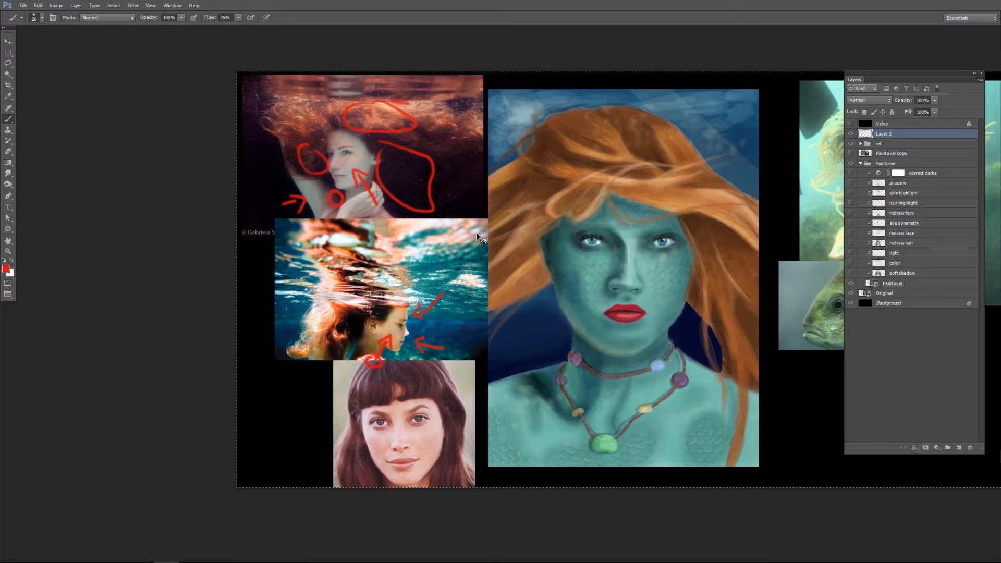
key(Delete)
key(ctrl+d)
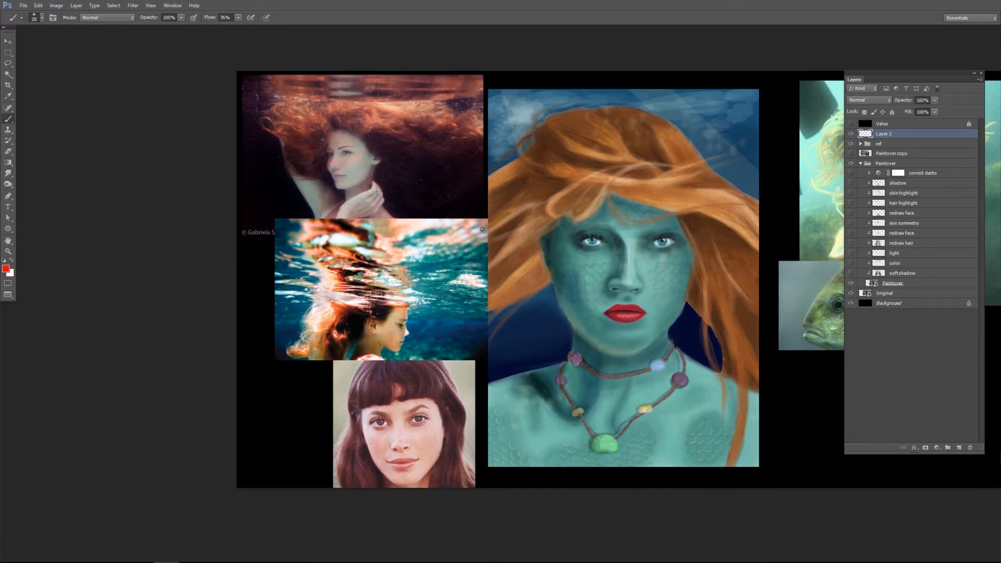
- Show the soft shadow layer and toggle the Value layer to compare the painting in color and grayscale
click(850, 274)
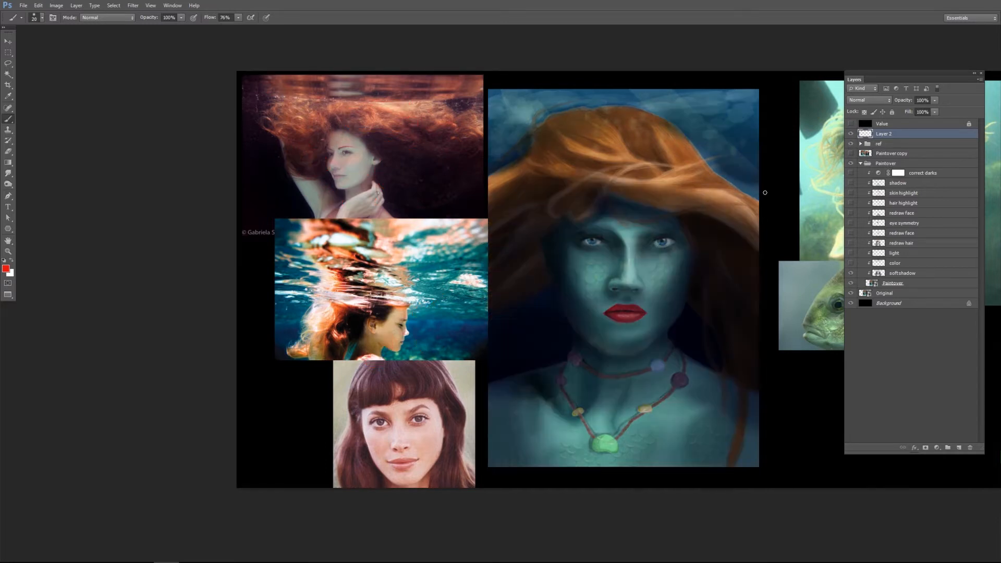
click(862, 127)
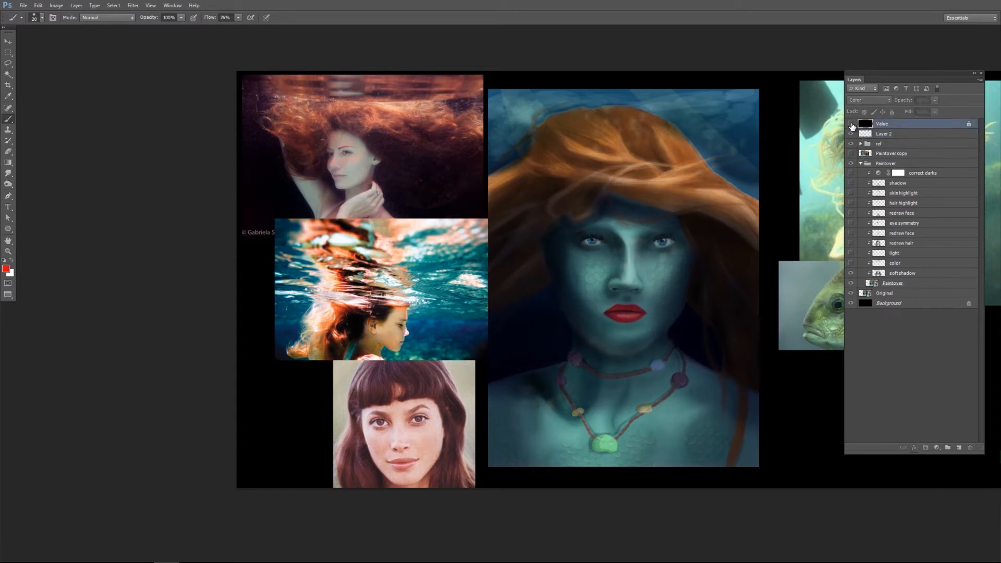
click(852, 125)
click(852, 125)
click(852, 125)
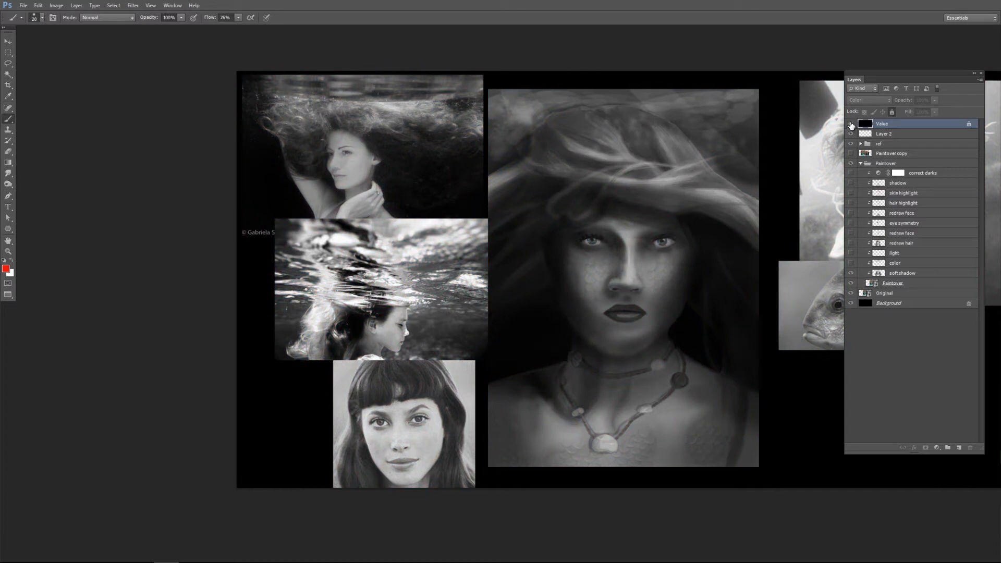
click(851, 125)
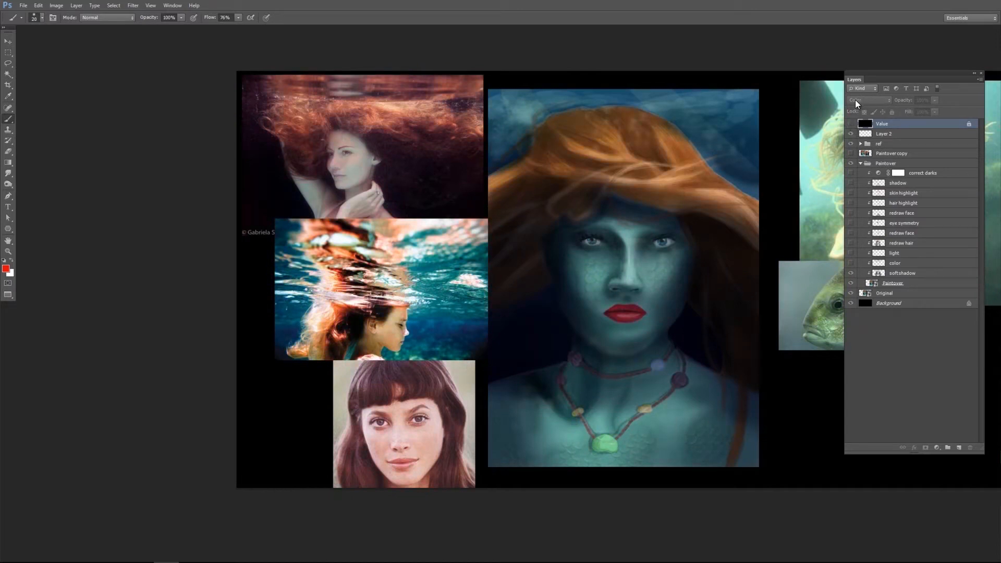
click(851, 125)
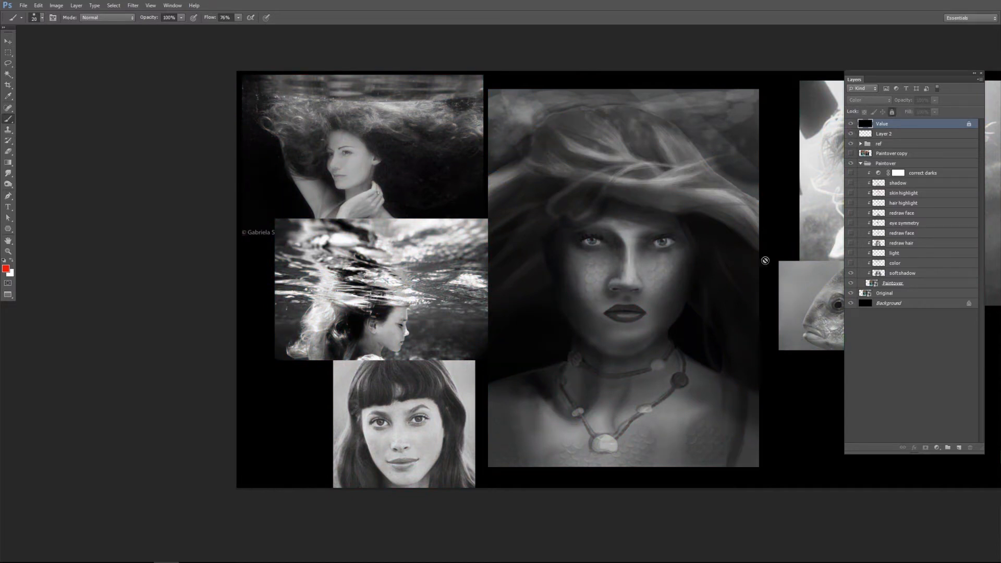
- Compare the grayscale values of the portrait with and without the soft shadow layer
click(851, 274)
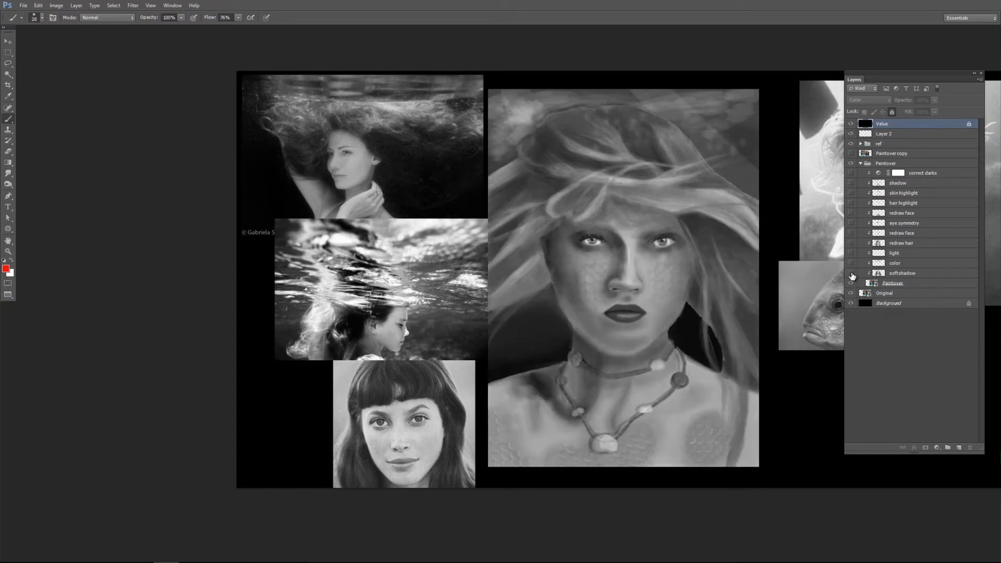
click(851, 274)
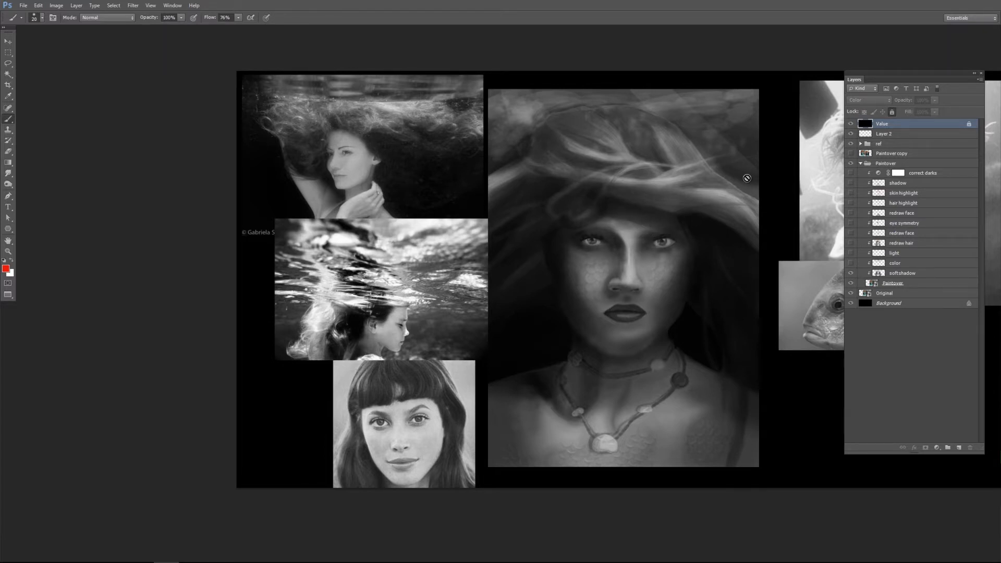
click(851, 275)
click(851, 273)
- Hide the Value layer, and show and select the color layer in the Paintover group
click(851, 124)
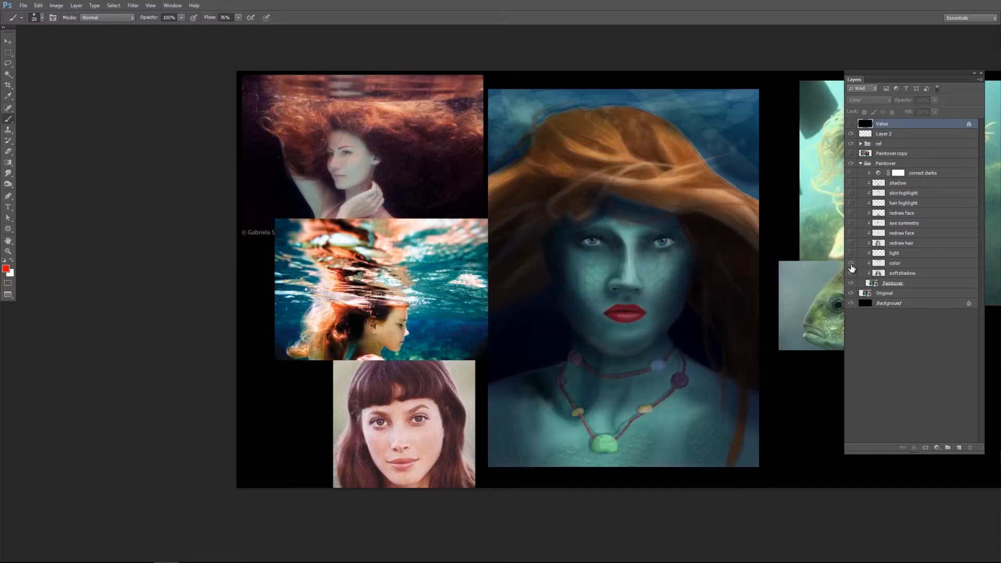
click(851, 264)
click(901, 263)
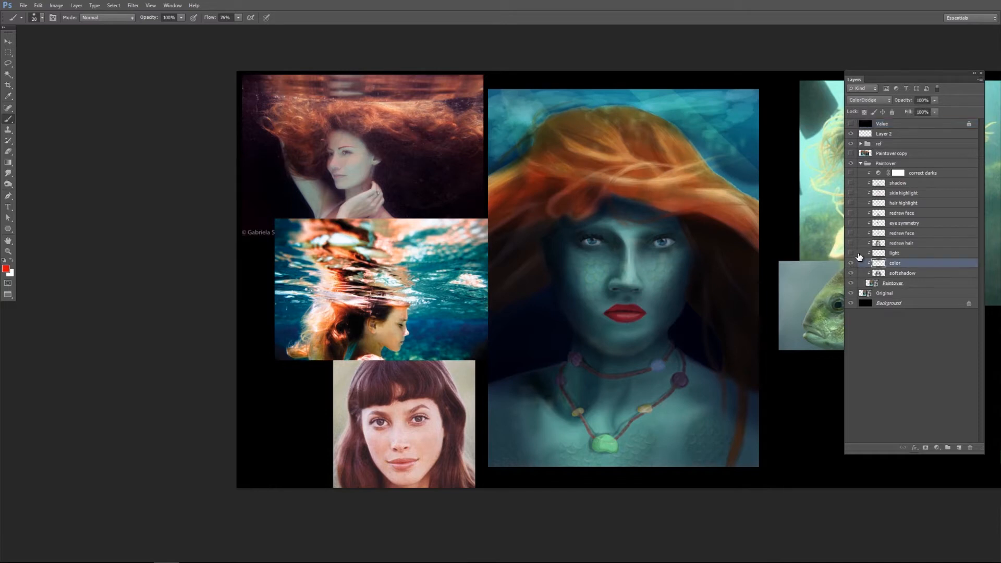
- Compare the portrait with and without the color layer, leaving the layer visible
click(852, 264)
click(851, 264)
click(851, 264)
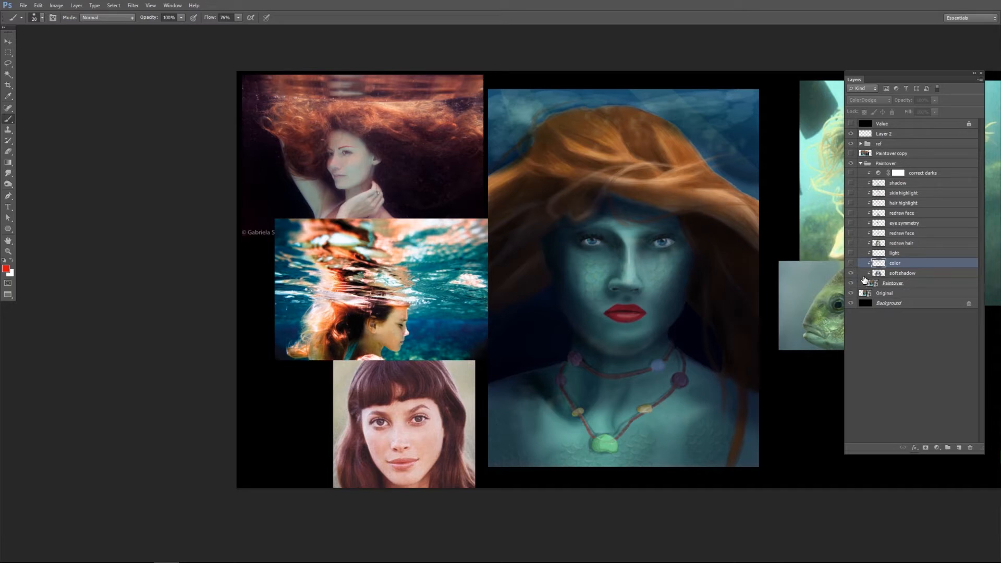
click(850, 263)
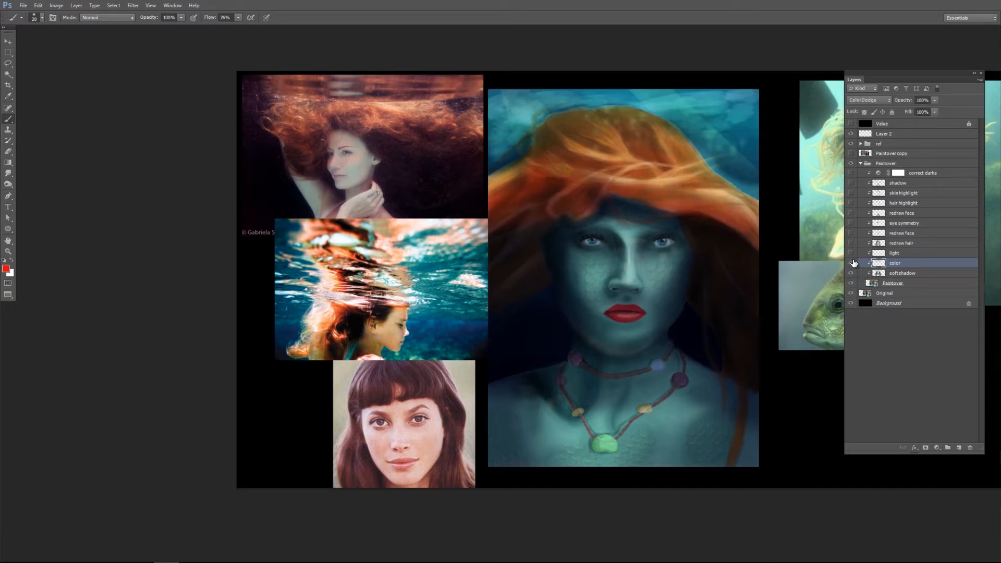
- Show and select the light layer in the Paintover group, and compare the portrait with and without it
click(851, 253)
click(907, 254)
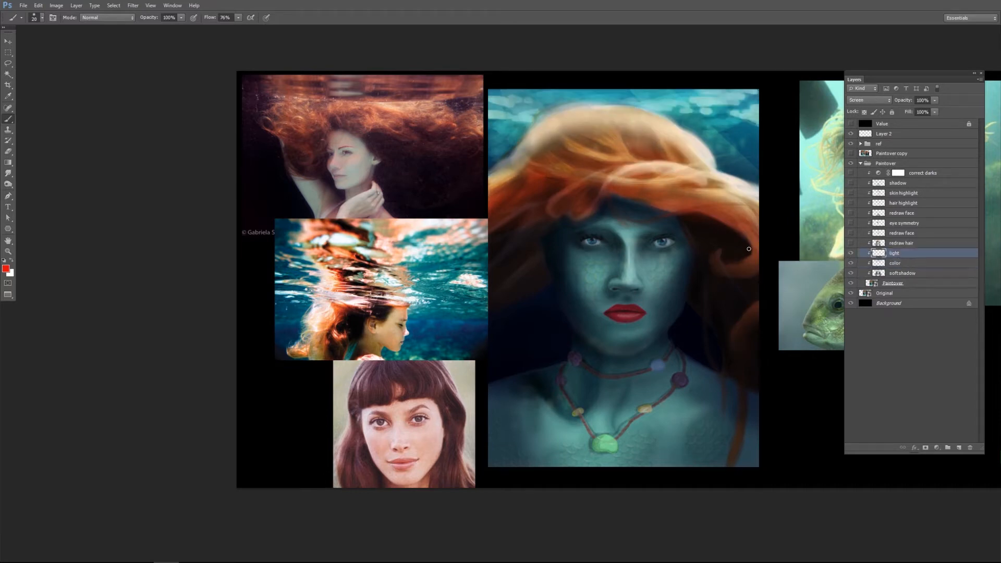
click(851, 254)
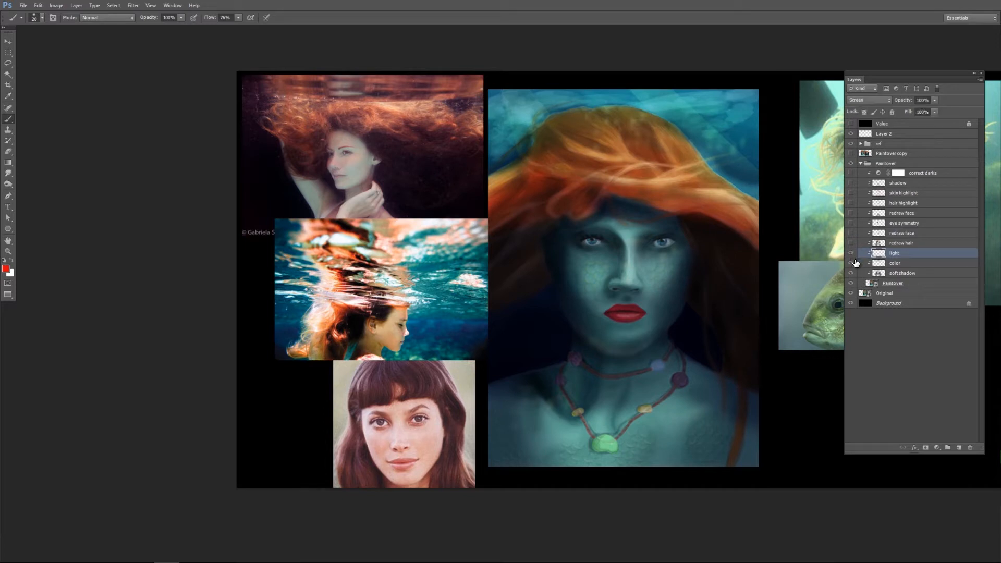
click(851, 253)
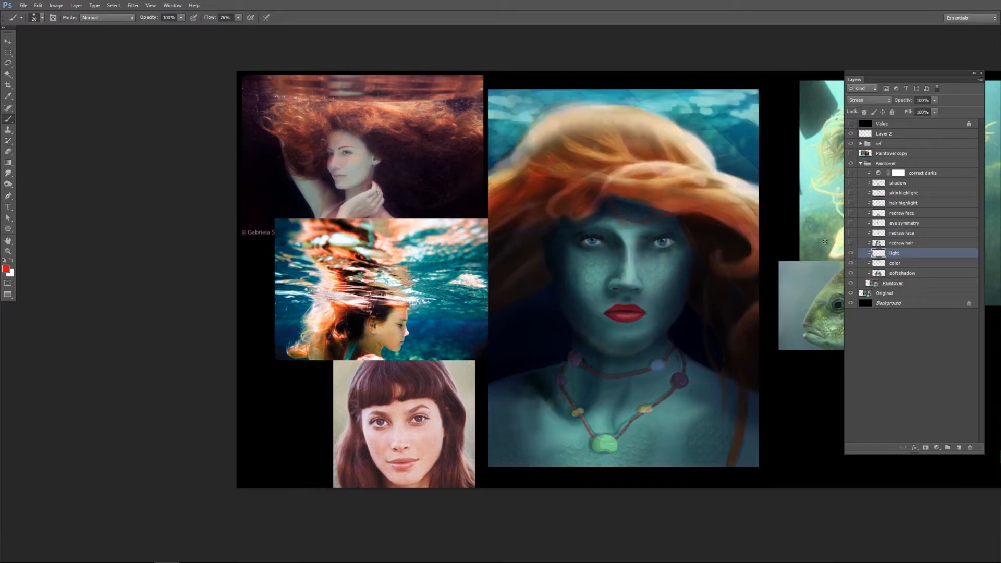
click(851, 253)
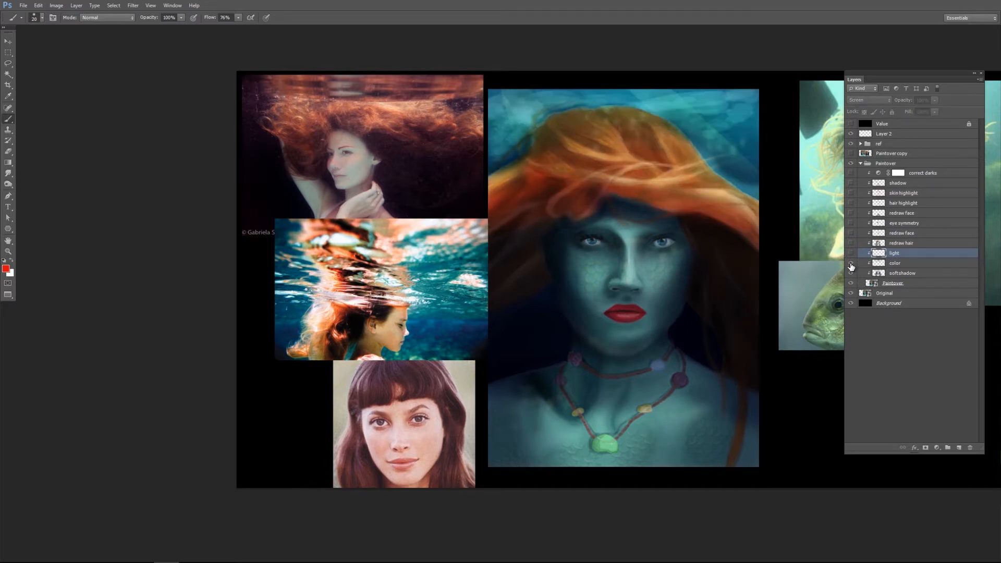
click(850, 253)
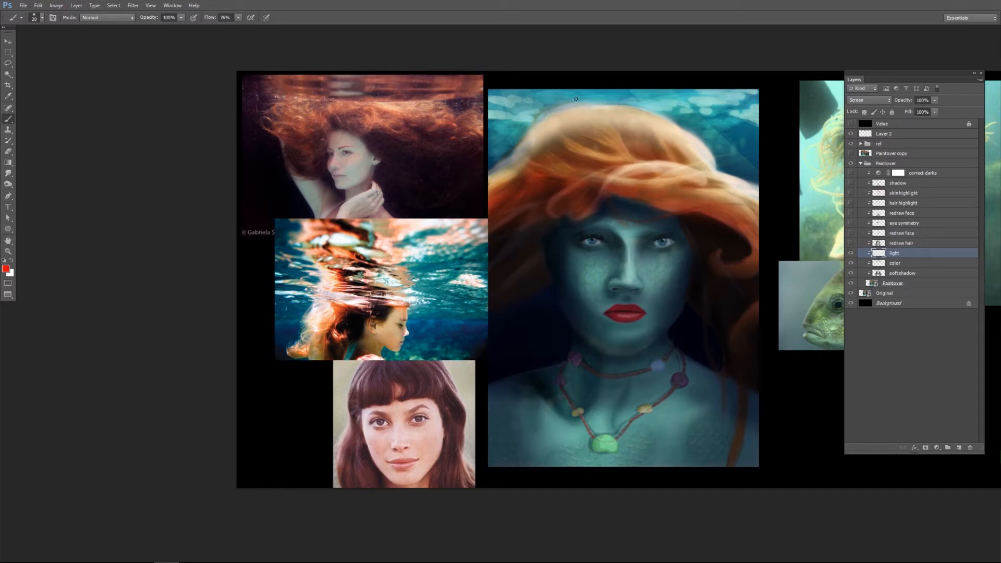
click(851, 254)
click(853, 255)
- Show and select the redraw hair layer, and compare the portrait with and without the repainted hair
click(851, 244)
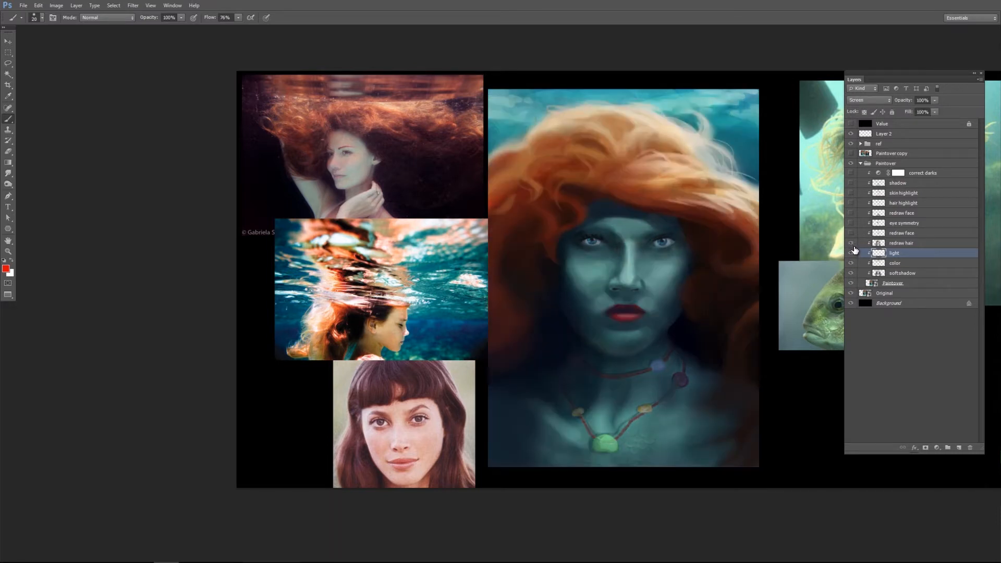
click(866, 243)
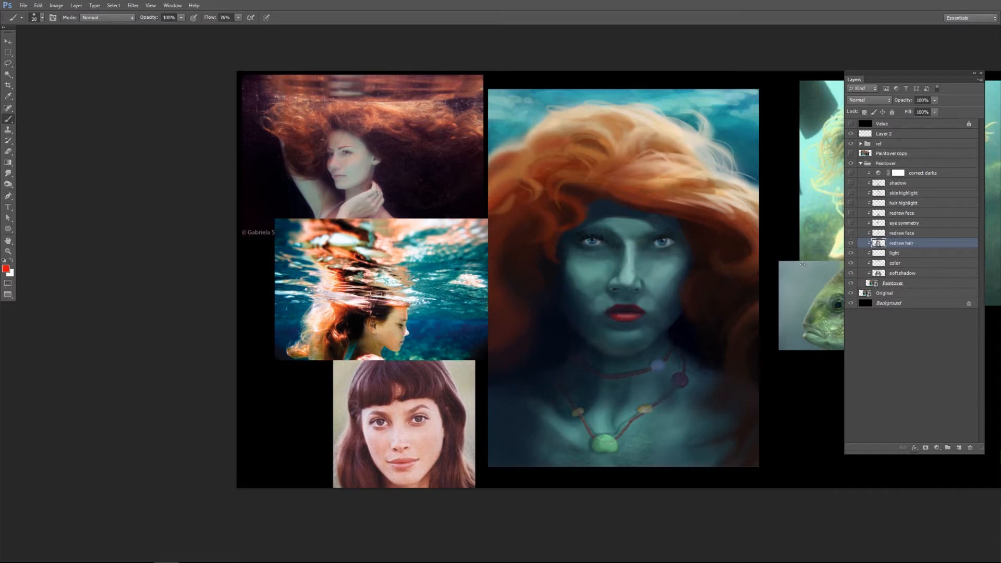
click(851, 244)
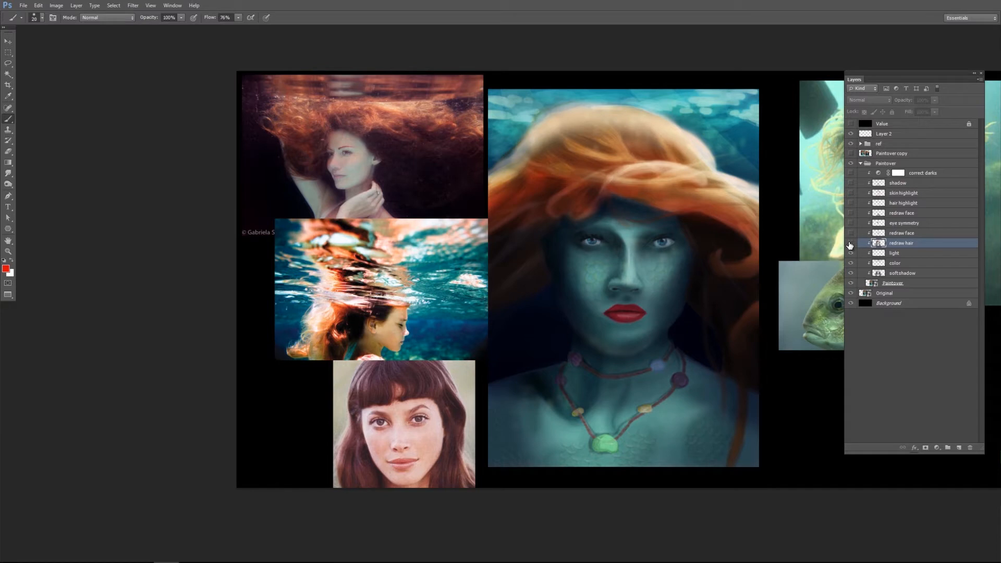
click(851, 243)
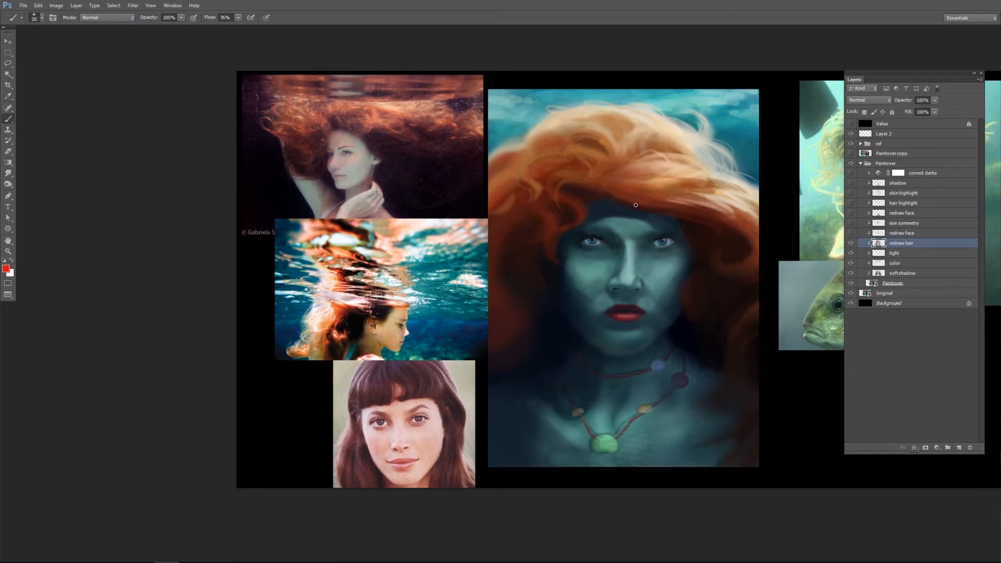
click(851, 244)
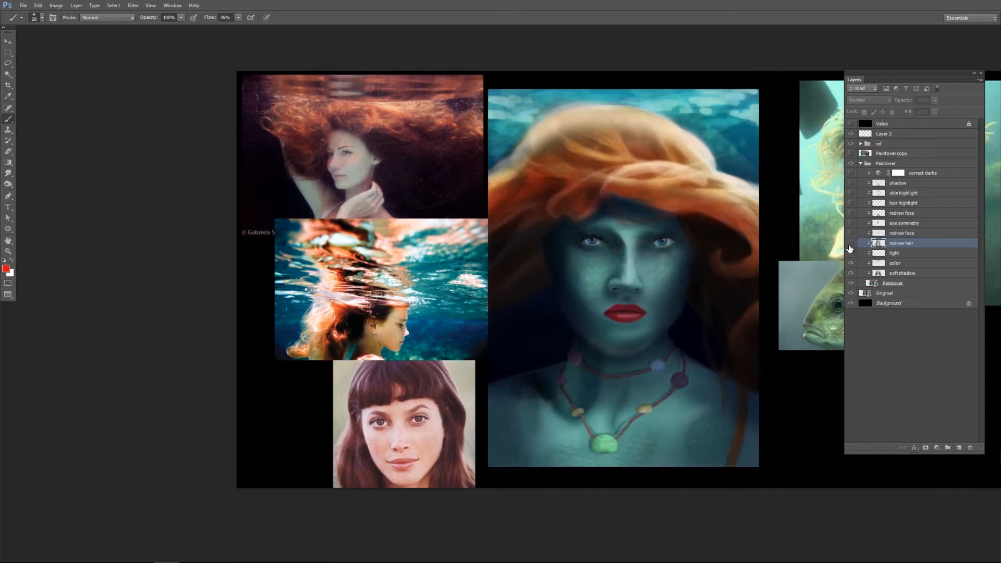
click(851, 244)
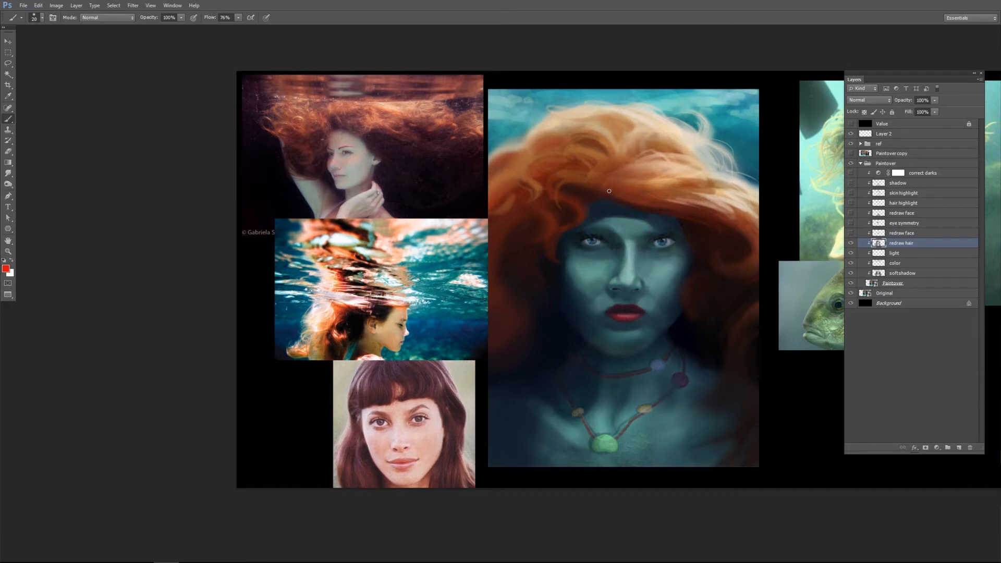
- Outline the main clumps of the mermaid's hair with red strokes on Layer 2, and clear the strokes
click(898, 135)
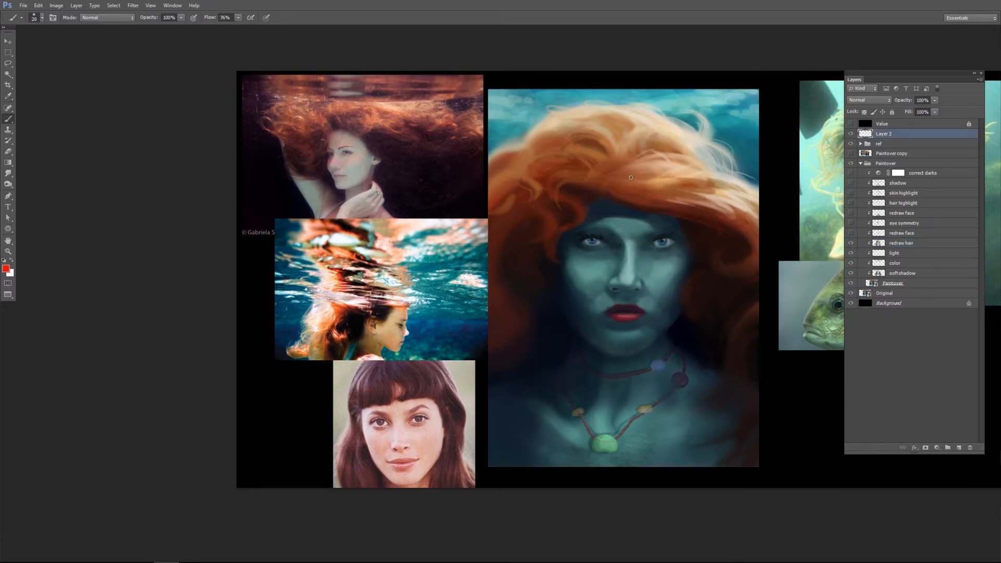
drag(615, 180, 737, 194)
mouse_move(619, 200)
mouse_down()
mouse_move(687, 217)
mouse_move(743, 247)
mouse_up()
drag(616, 156, 588, 131)
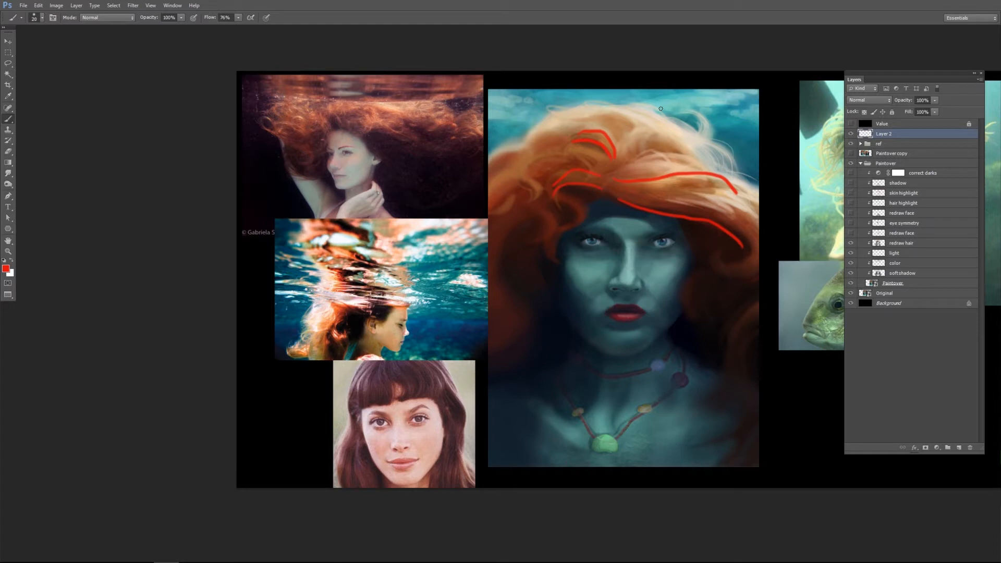
mouse_move(665, 118)
mouse_down()
mouse_move(557, 125)
mouse_move(622, 156)
mouse_up()
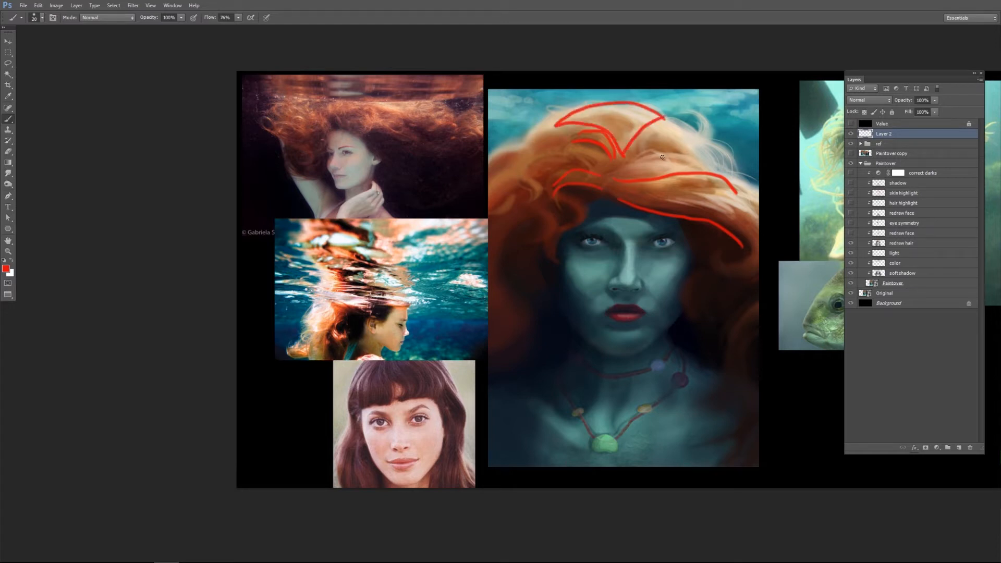
mouse_move(661, 122)
mouse_down()
mouse_move(689, 166)
mouse_move(660, 153)
mouse_move(657, 132)
mouse_move(629, 157)
mouse_up()
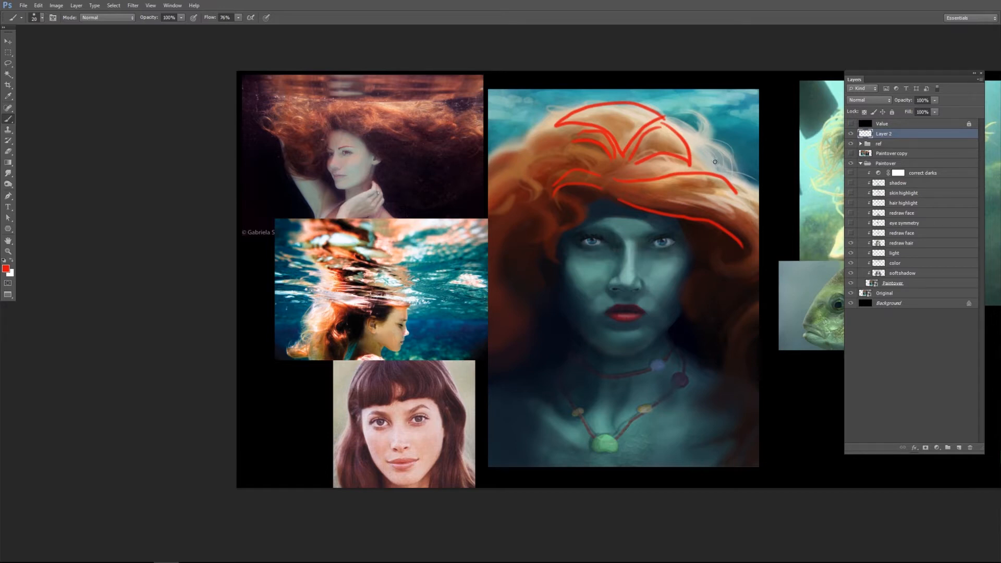
key(z)
drag(660, 159, 777, 162)
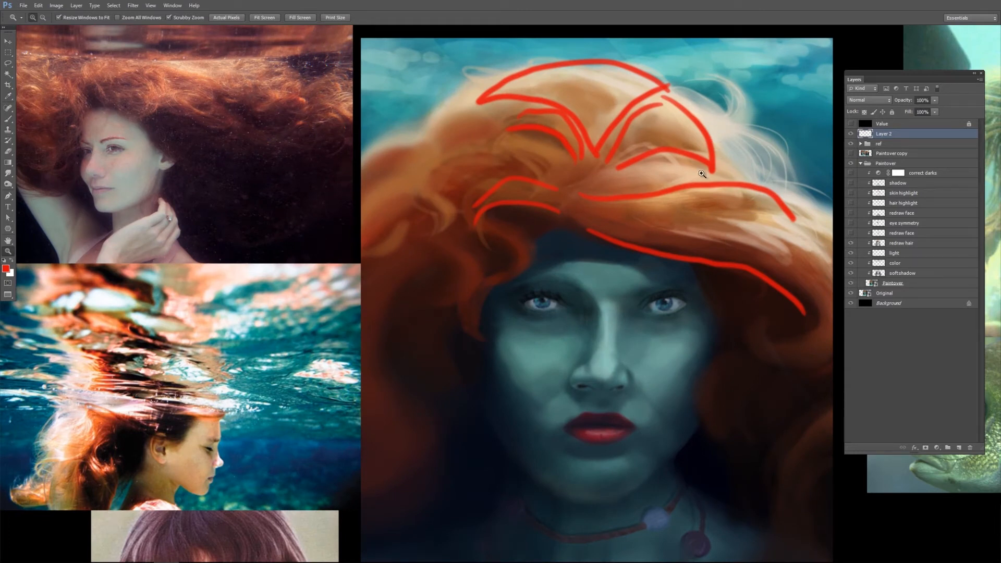
click(851, 154)
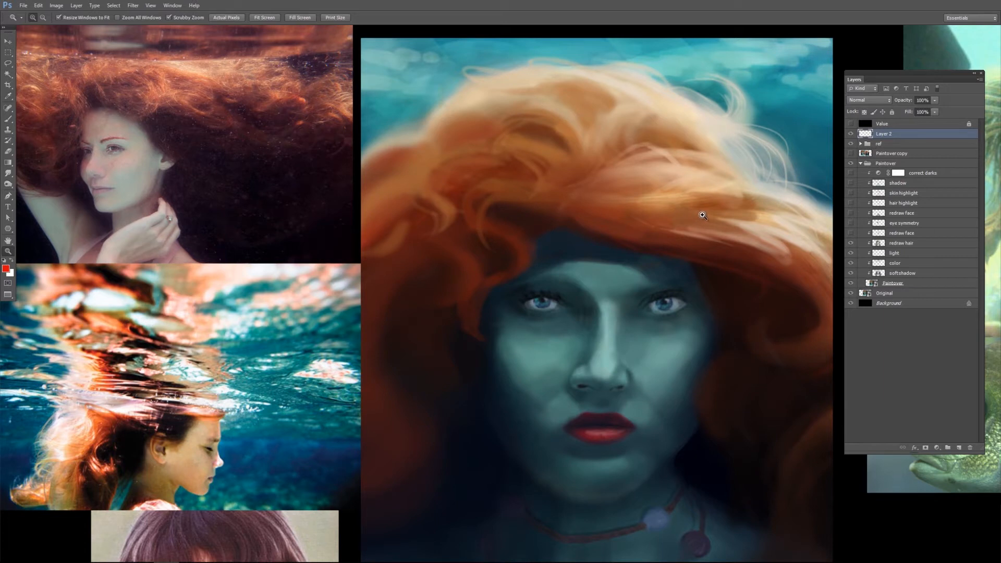
- Compare the portrait with and without the lower redraw face layer and the redraw hair layer
click(851, 234)
click(851, 234)
click(851, 244)
click(851, 244)
scroll(628, 297, down, 5)
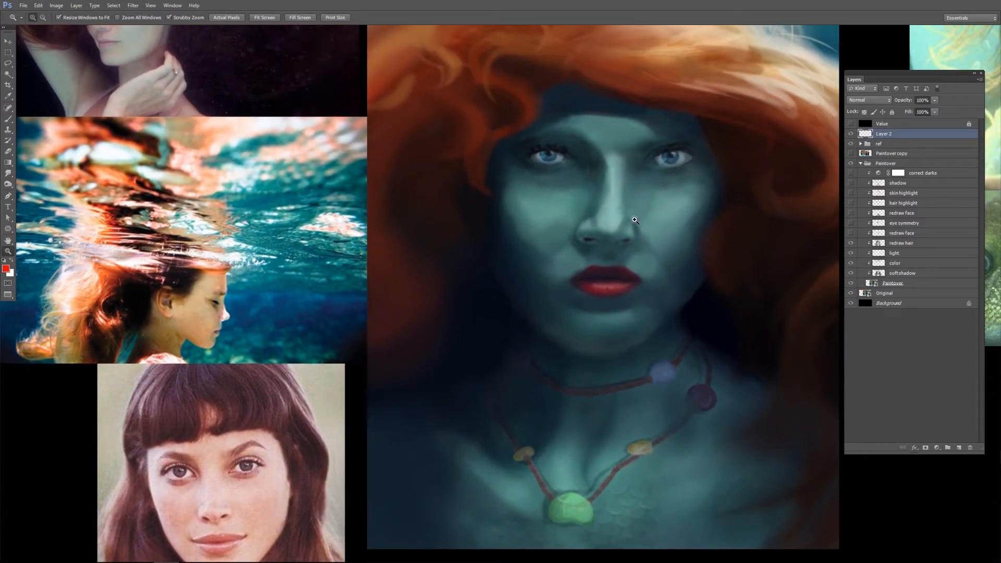
- Hide the Paintover group and examine the original painting's cheek scales against the fish and underwater creature references
drag(626, 248, 601, 300)
click(852, 166)
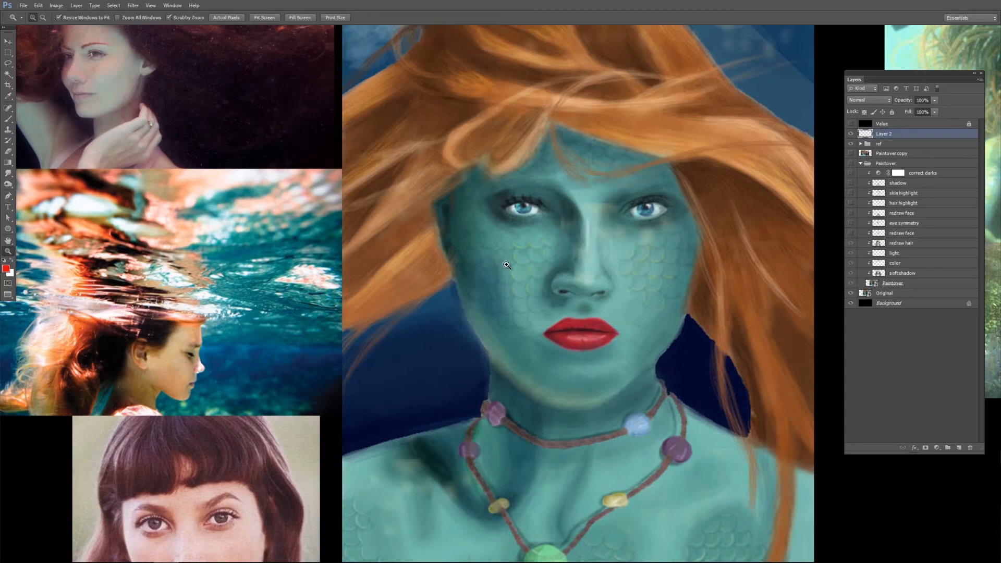
drag(686, 307, 451, 317)
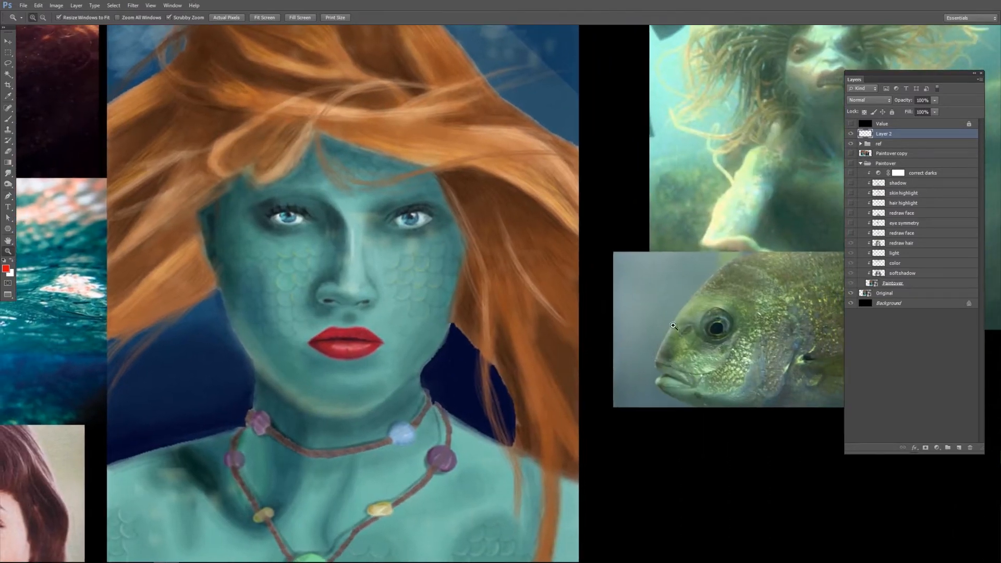
click(734, 375)
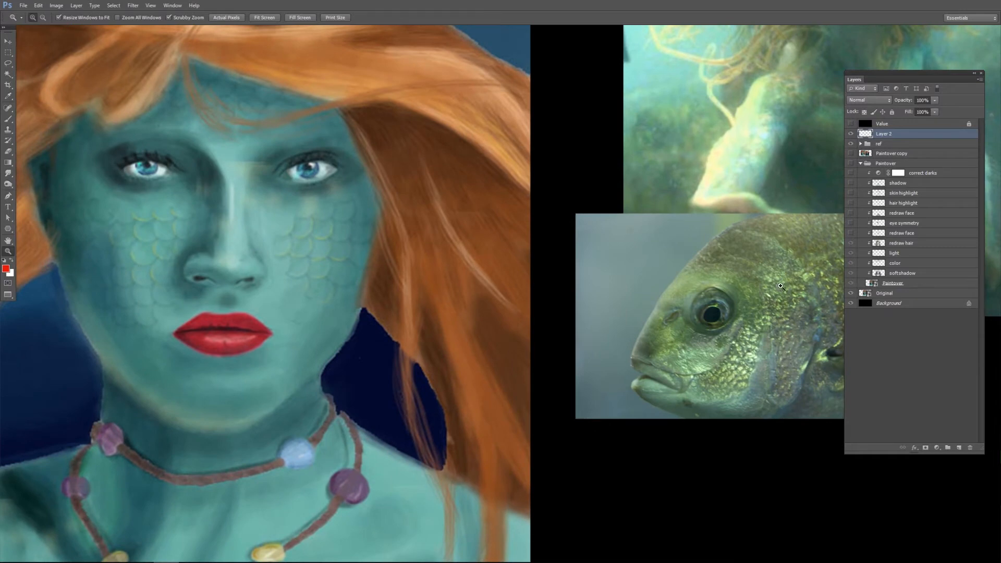
drag(739, 289, 672, 449)
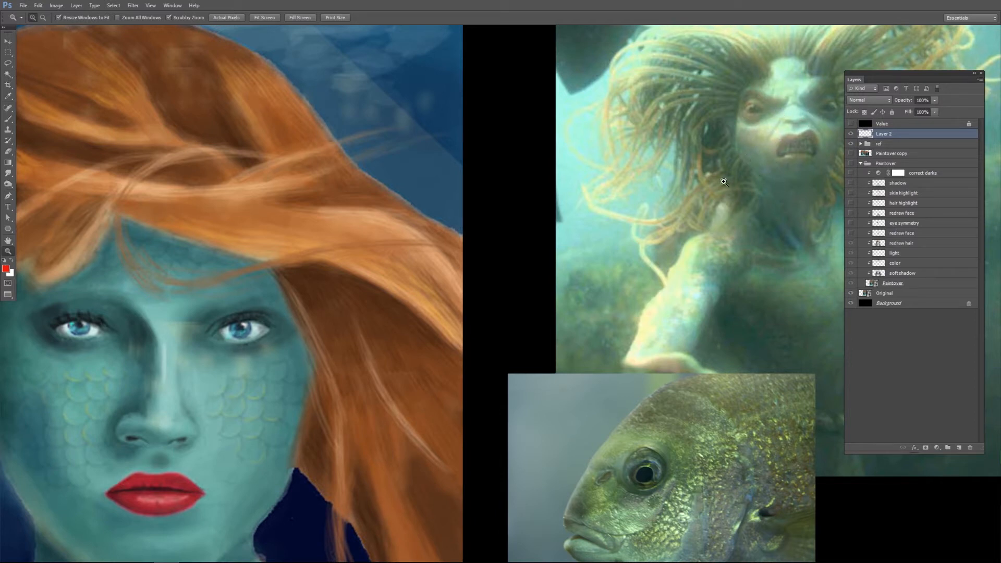
drag(491, 314, 743, 241)
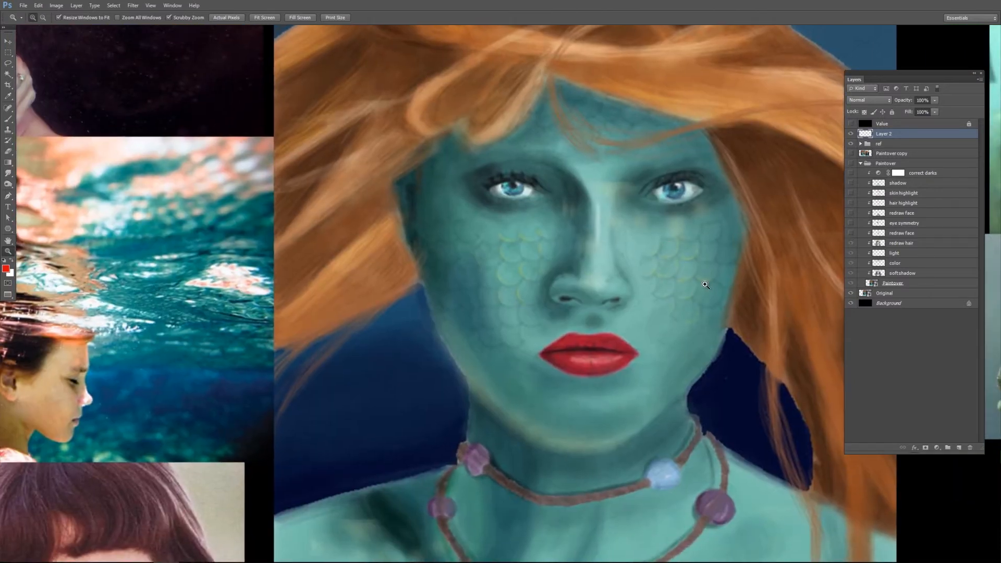
alt+click(622, 305)
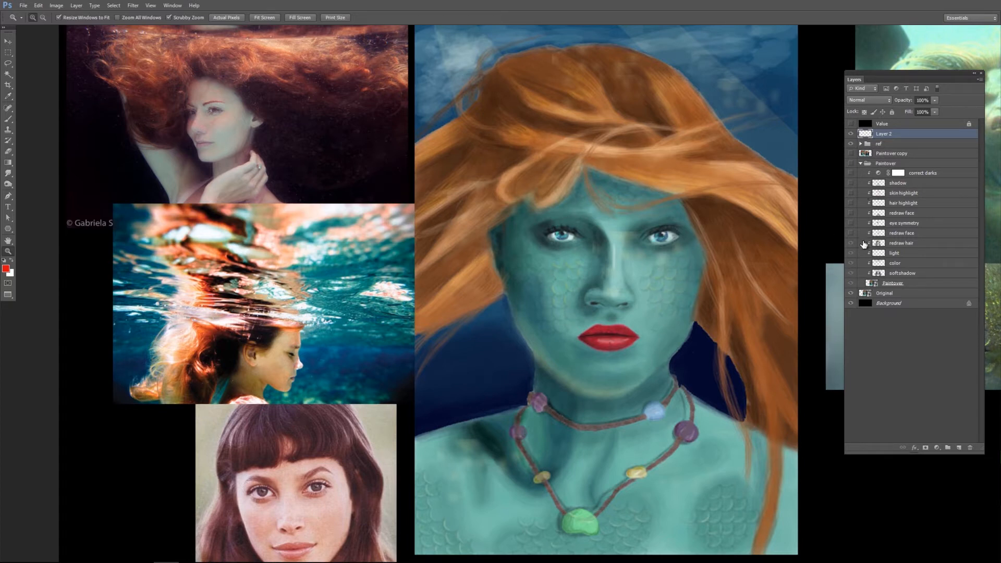
- Show the Paintover group again with the redraw hair layer, and show the redraw face layer directly above it
click(851, 163)
click(851, 243)
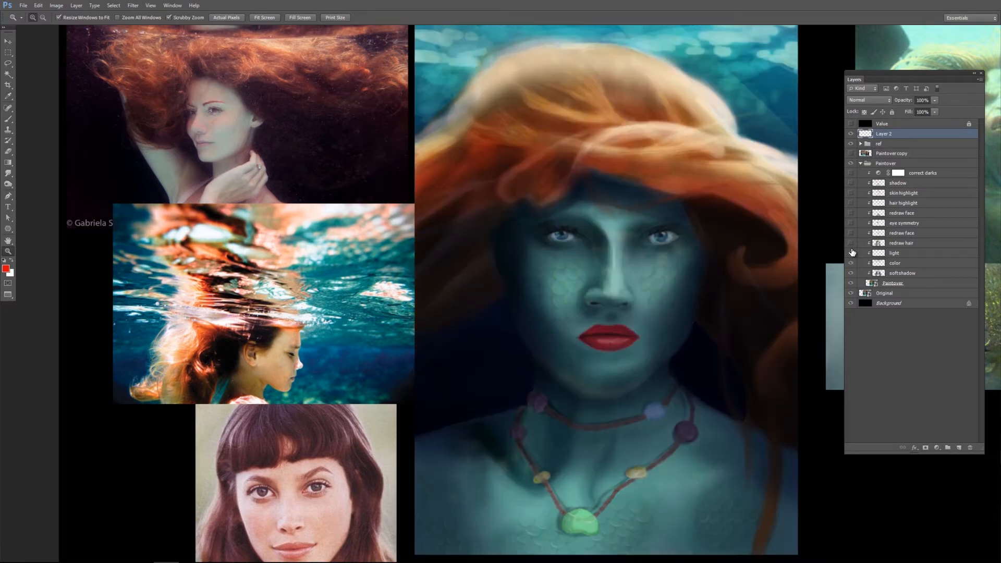
click(851, 243)
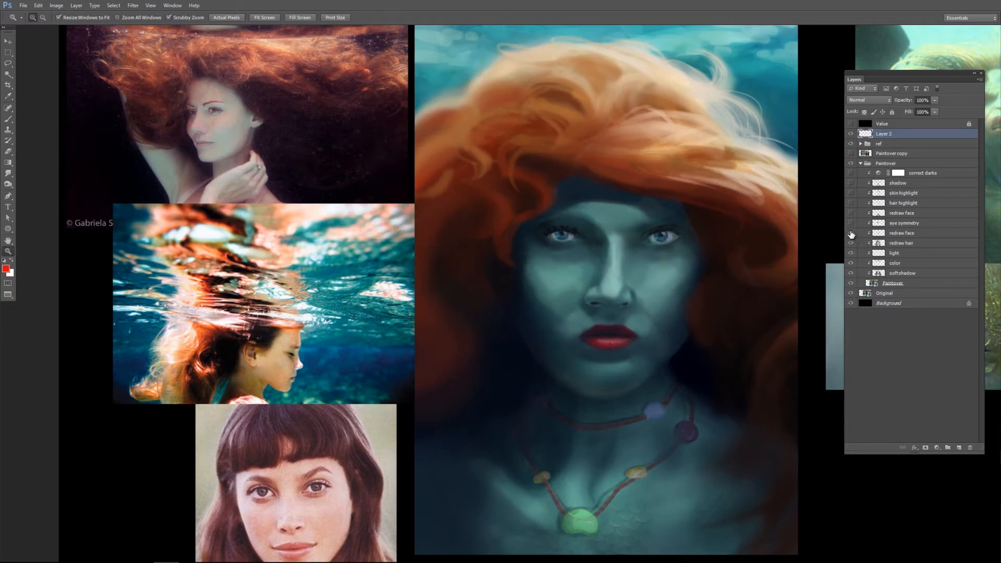
click(851, 234)
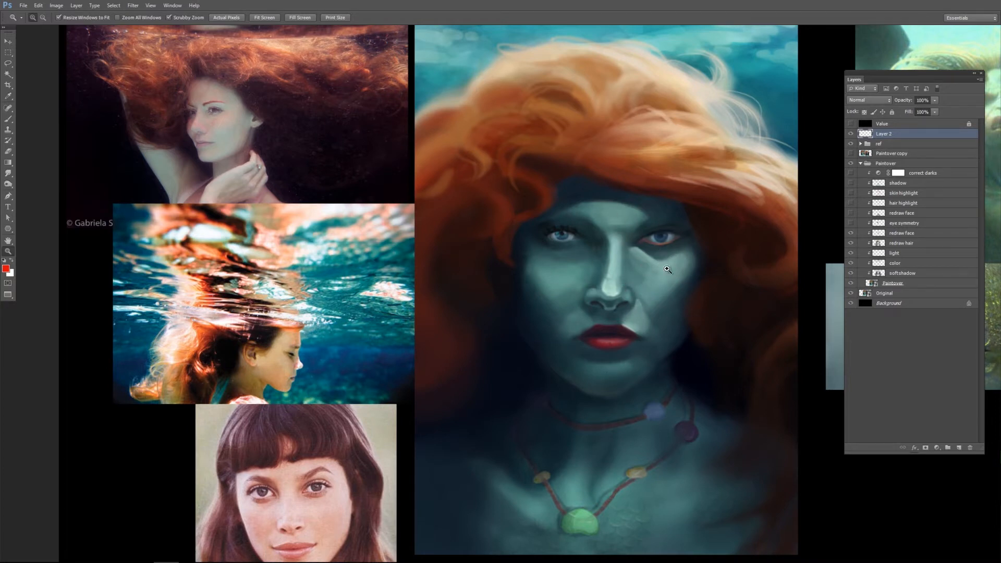
- Mark the brow and nose shapes on the underwater creature's face with red strokes on Layer 2
drag(606, 333, 651, 279)
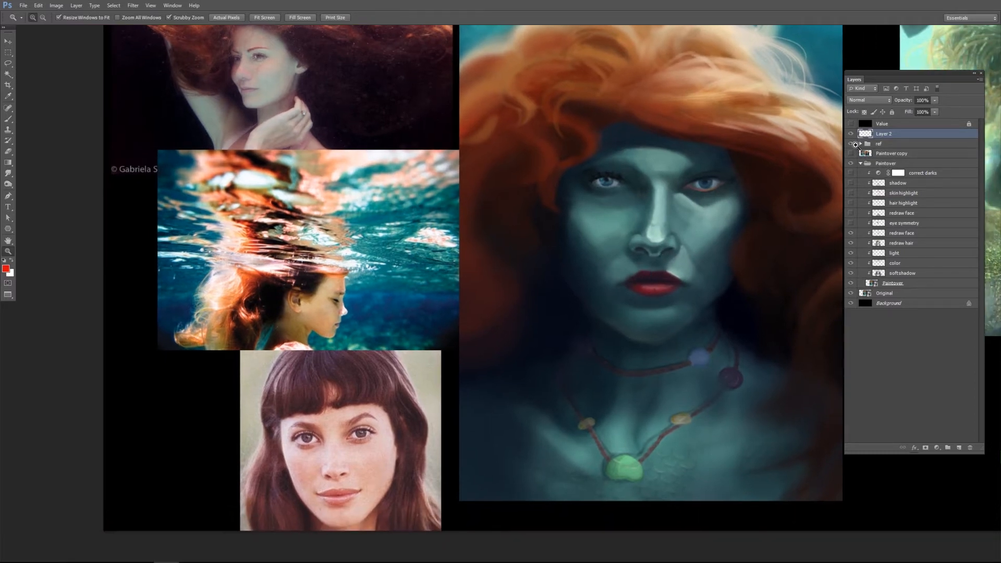
key(b)
mouse_move(682, 265)
mouse_down()
mouse_move(474, 390)
mouse_move(390, 412)
mouse_up()
mouse_move(772, 173)
mouse_down()
mouse_move(736, 183)
mouse_move(756, 206)
mouse_move(733, 199)
mouse_up()
- Show the grayscale Value layer and move Layer 2 above it, keeping Layer 2 visible
click(851, 124)
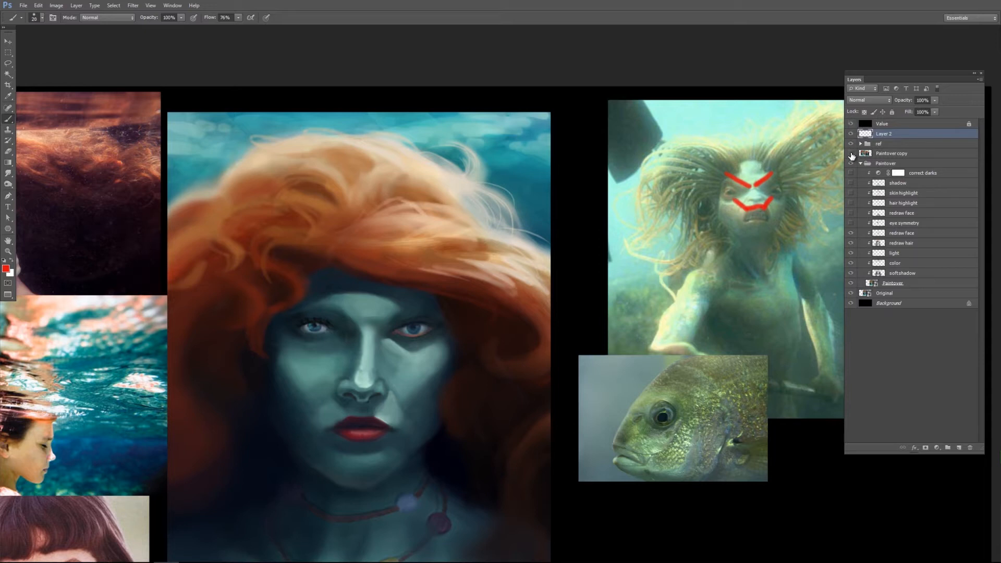
click(852, 134)
drag(895, 136, 897, 123)
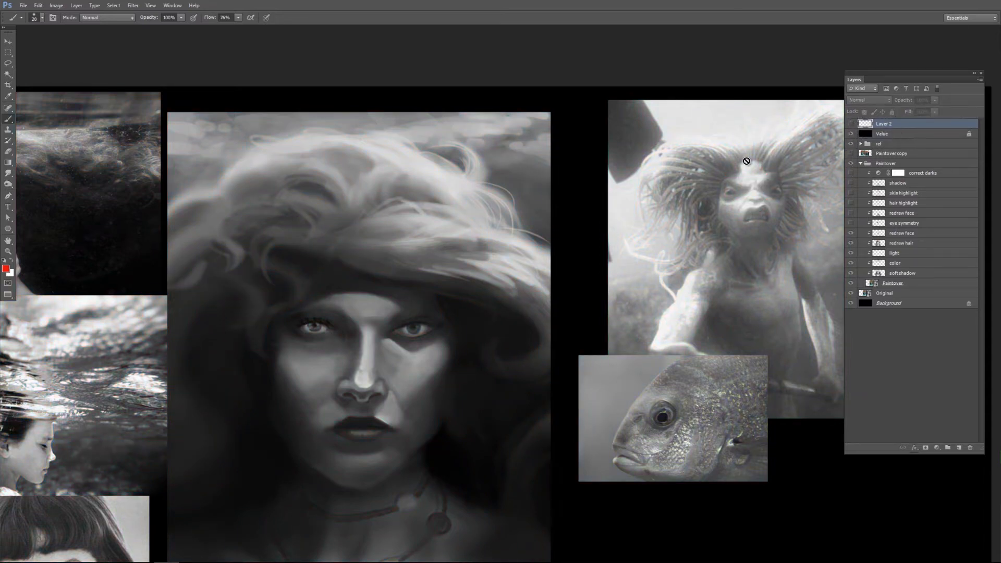
click(851, 124)
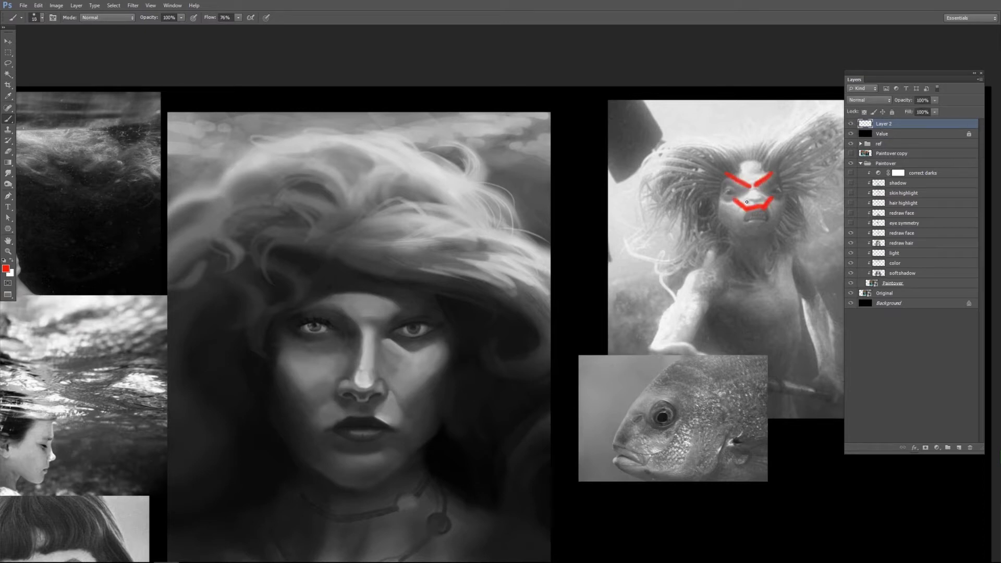
- Clear the red marks on the creature's face from Layer 2 and remove the selection
key(ctrl+a)
key(Delete)
key(ctrl+d)
- Outline the creature's forehead, nose, mouth and jaw planes in red with a smaller brush, and clear the outlines
key([)
mouse_move(759, 161)
mouse_down()
mouse_move(770, 172)
mouse_move(750, 189)
mouse_move(732, 178)
mouse_move(752, 159)
mouse_up()
mouse_move(773, 200)
mouse_down()
mouse_move(752, 187)
mouse_move(730, 203)
mouse_move(757, 204)
mouse_move(773, 220)
mouse_move(719, 217)
mouse_up()
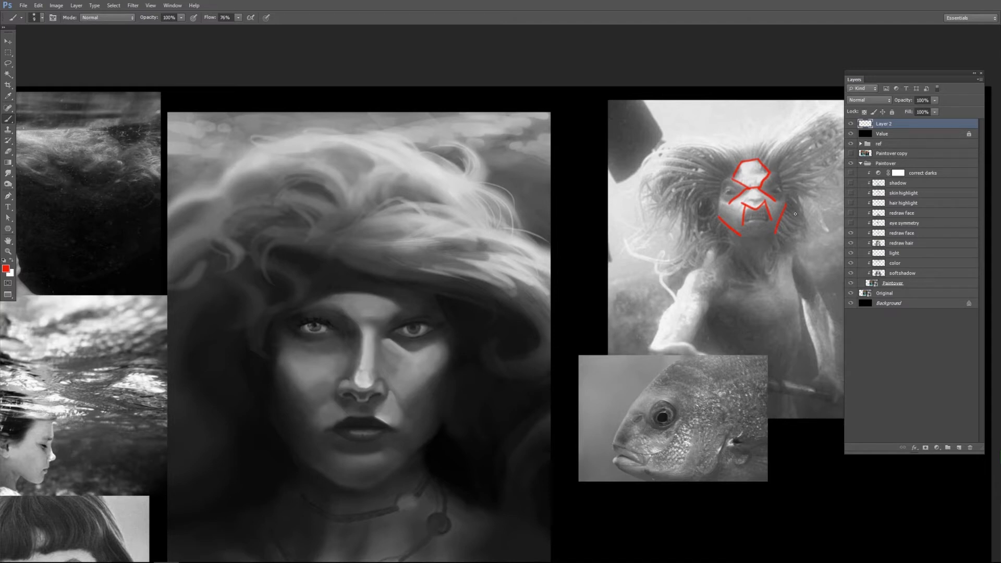
key(ctrl+a)
key(ctrl+x)
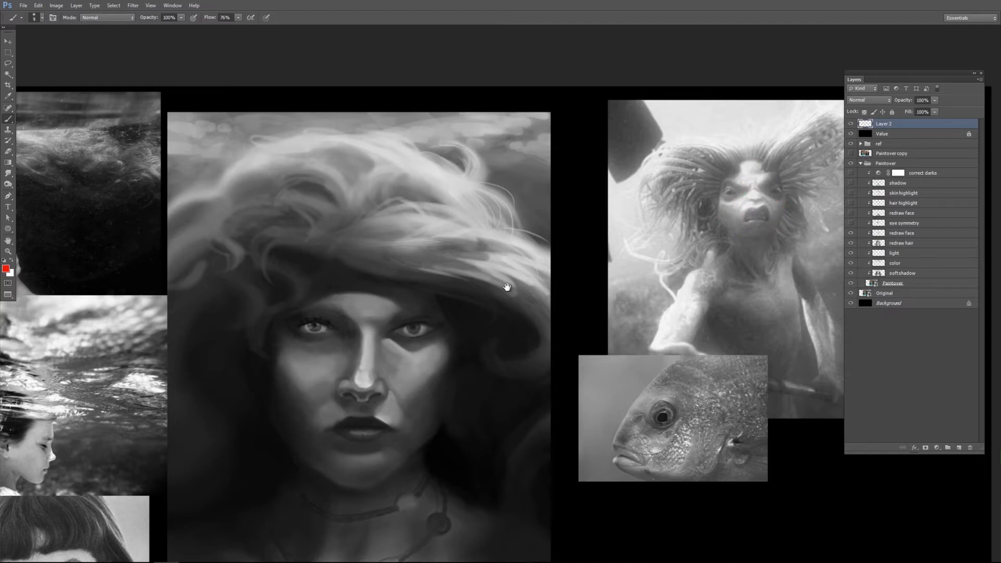
- Show the eye symmetry layer and the redraw face layer above it in the Paintover group
drag(507, 286, 616, 247)
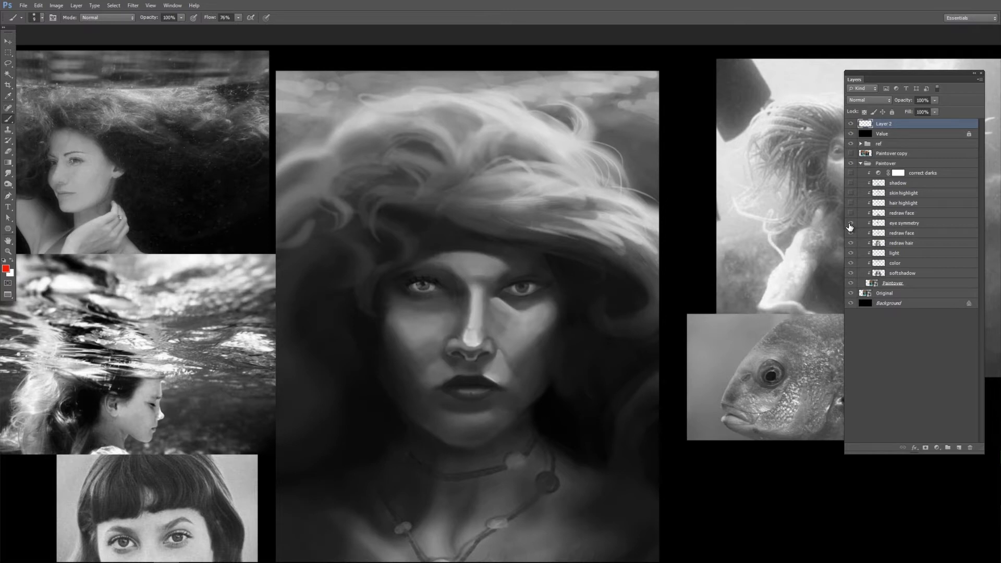
click(851, 224)
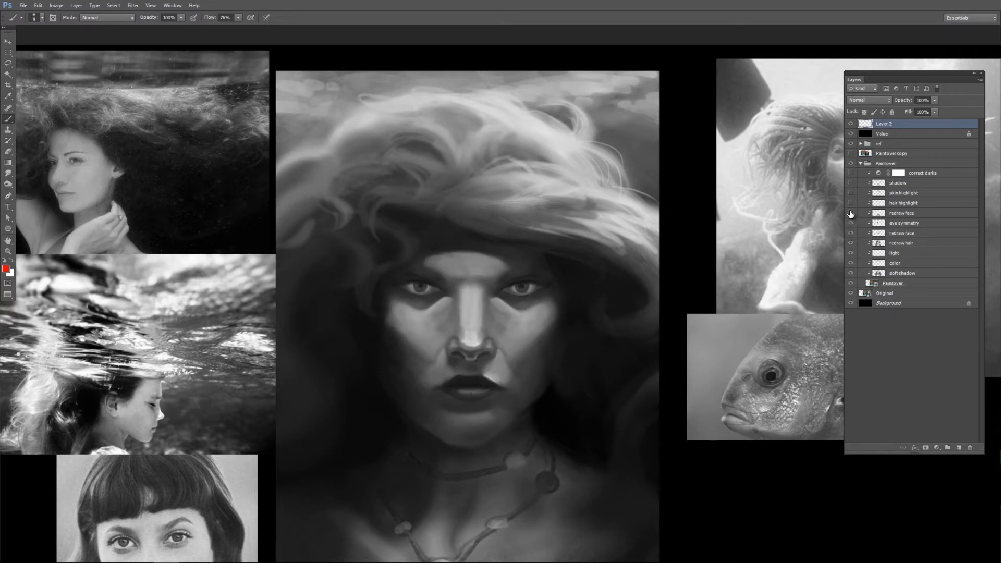
click(851, 213)
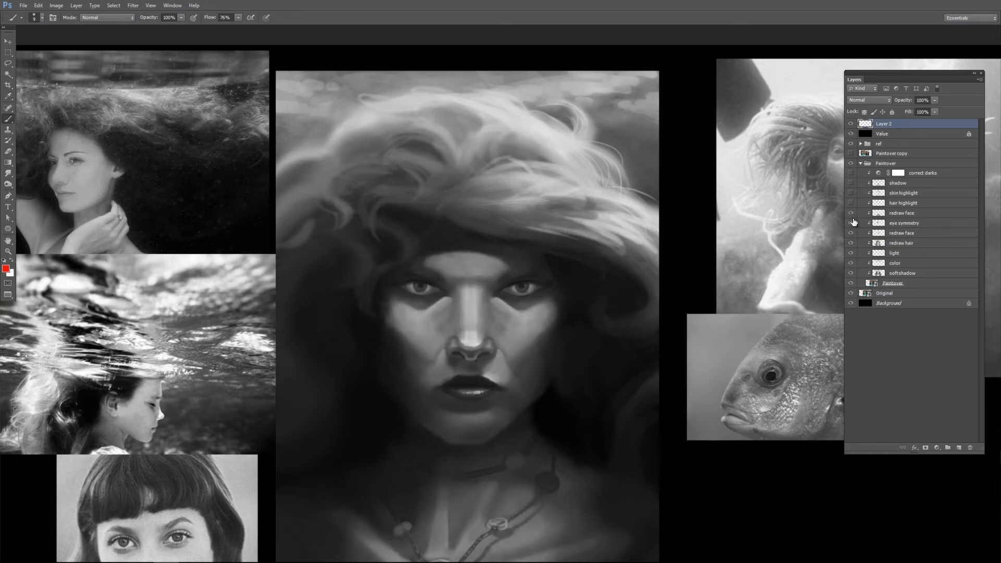
- Mark the brow, nose, cheek, mouth and jaw planes on the mermaid's face with red strokes, and clear the marks
drag(586, 277, 675, 226)
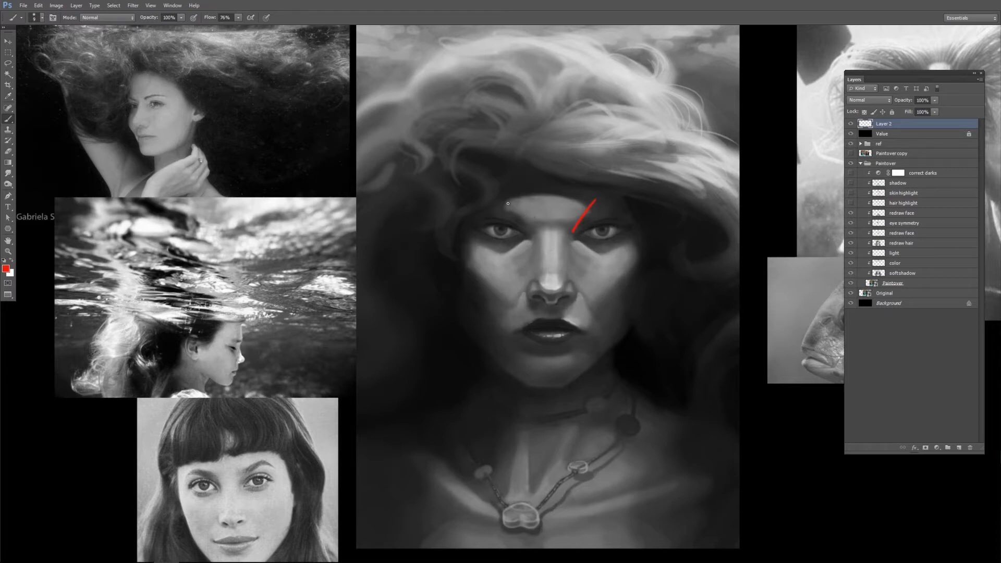
shift+click(565, 286)
drag(624, 255, 585, 308)
drag(507, 299, 462, 253)
mouse_move(595, 313)
mouse_down()
mouse_move(577, 336)
mouse_move(609, 352)
mouse_move(568, 394)
mouse_up()
drag(459, 327, 519, 392)
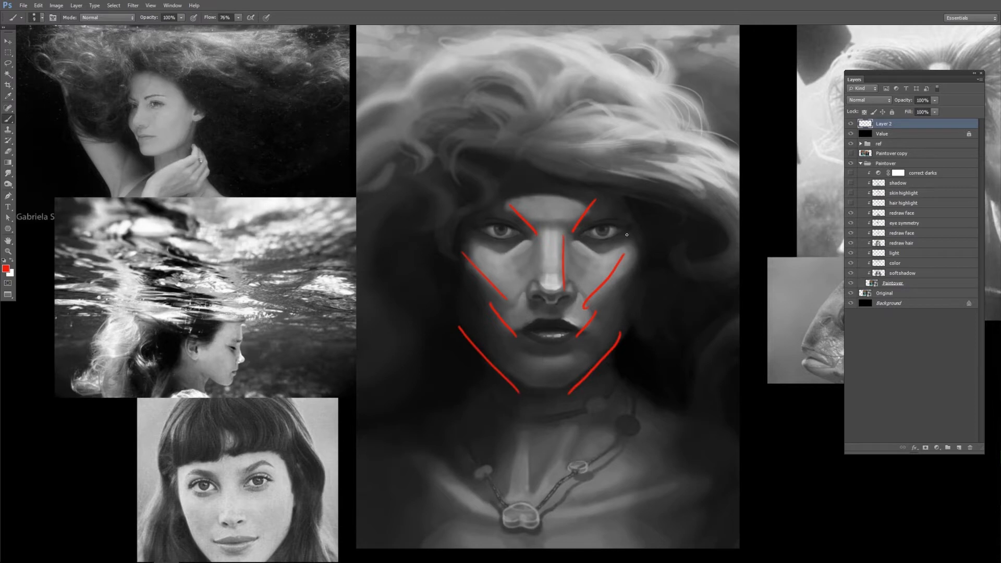
drag(467, 238, 496, 255)
key(Delete)
key(ctrl+d)
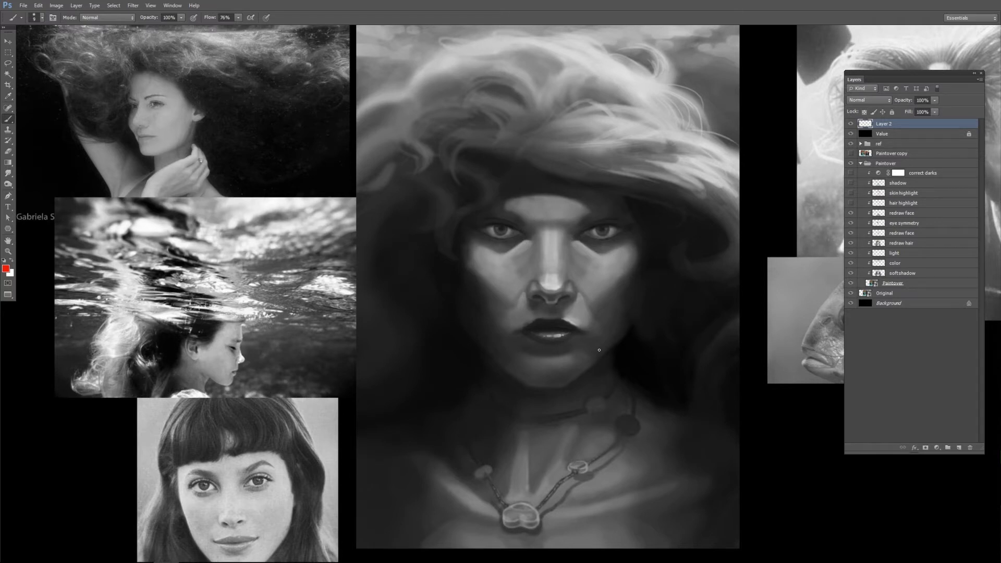
- Circle the face in the dark-haired portrait reference in red, clear it, and redraw and undo the circle
mouse_move(234, 461)
mouse_down()
mouse_move(276, 466)
mouse_move(354, 356)
mouse_up()
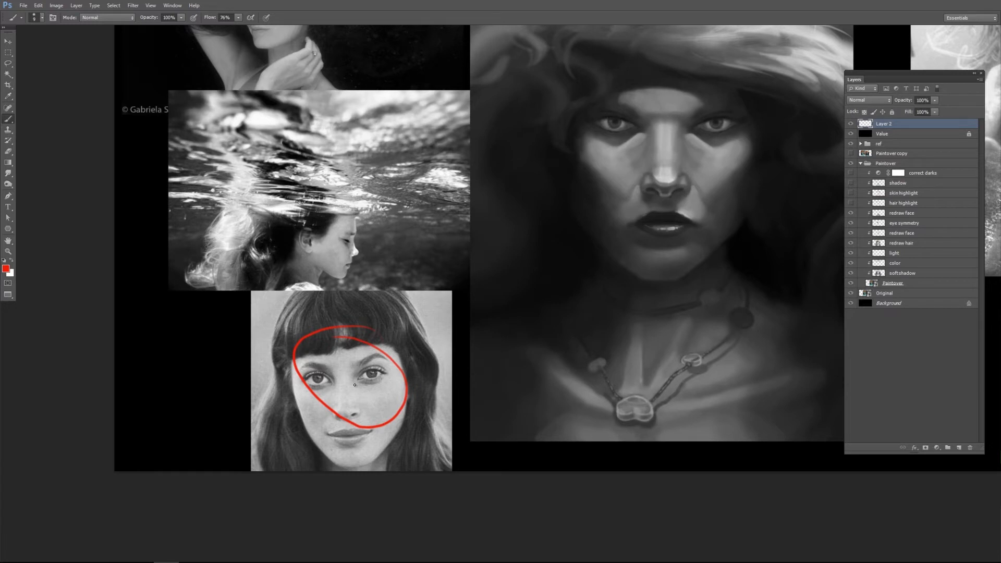
drag(356, 382, 385, 379)
key(ctrl+a)
key(ctrl+x)
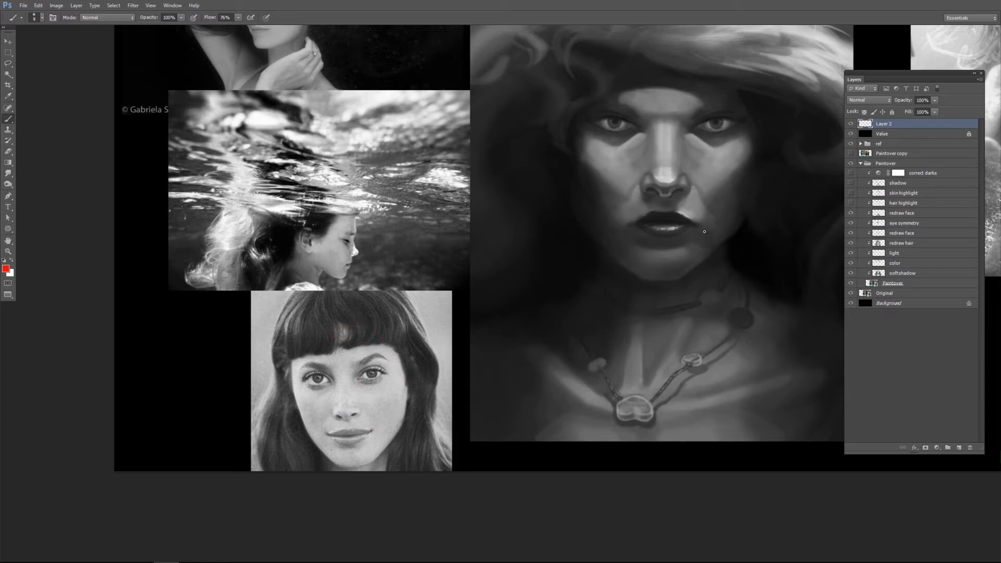
mouse_move(339, 351)
mouse_down()
mouse_move(340, 443)
mouse_move(348, 350)
mouse_up()
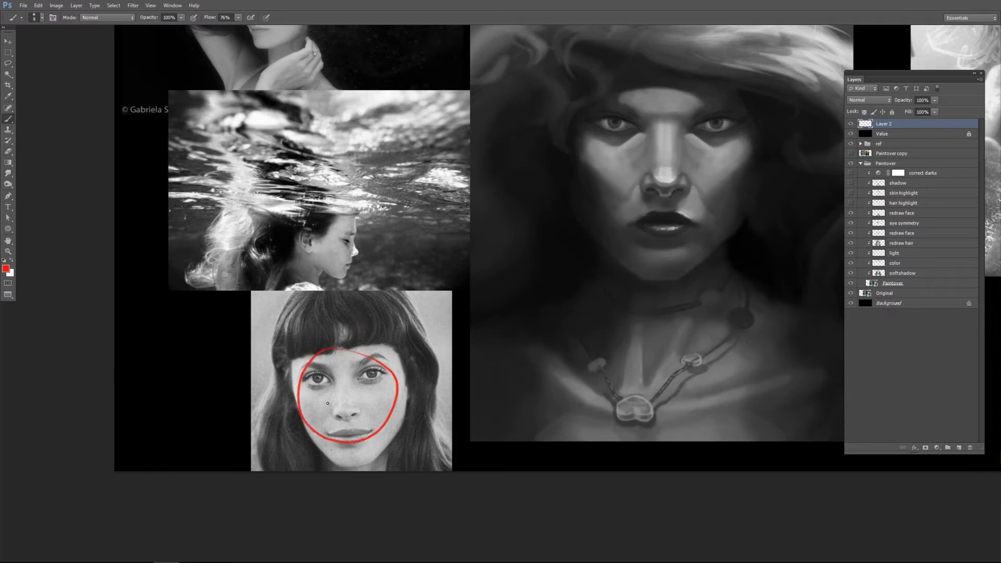
key(ctrl+z)
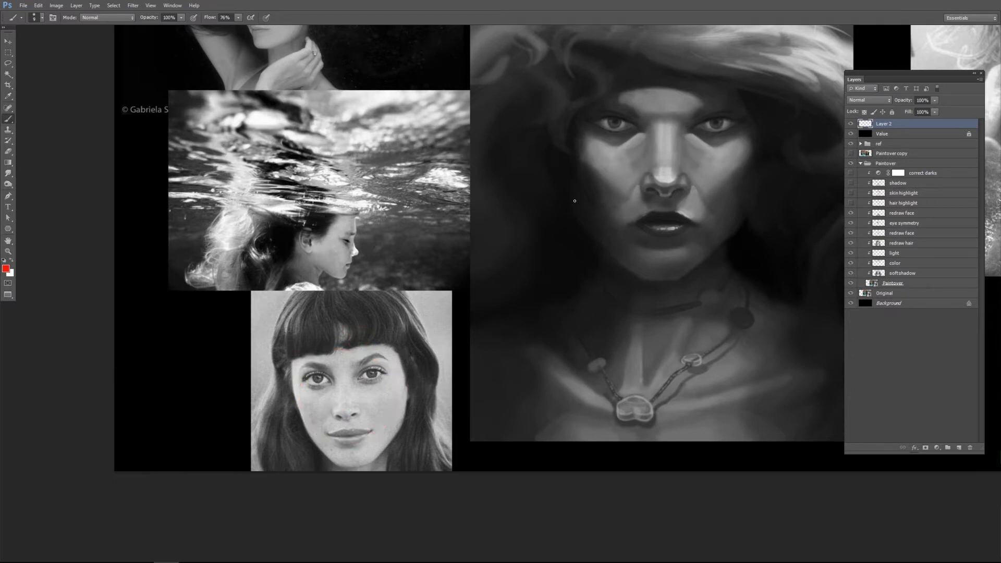
- Hide the Value layer, and switch the eye symmetry and upper redraw face layers off and back on for comparison
drag(612, 203, 534, 290)
click(852, 134)
drag(853, 214, 852, 223)
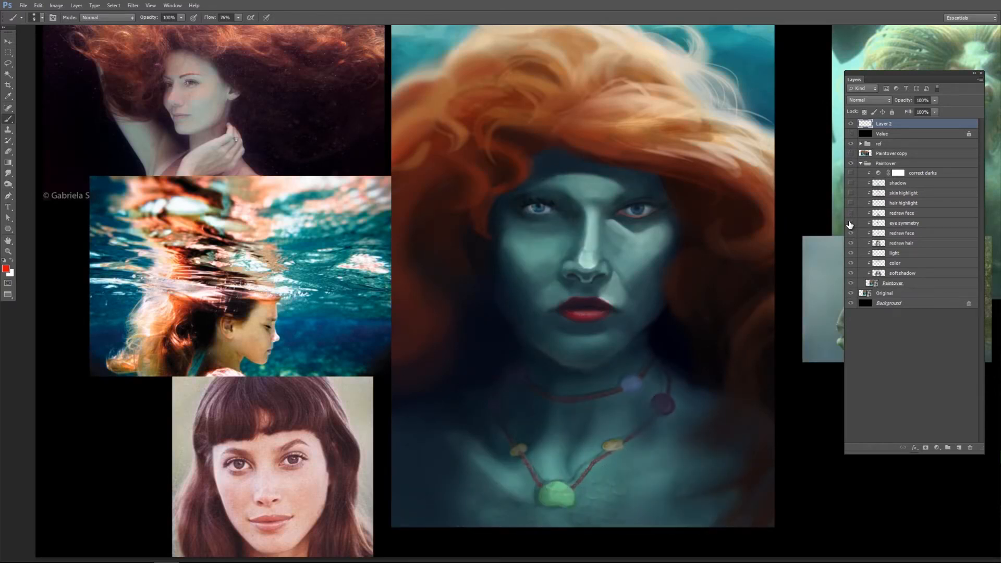
click(851, 222)
click(851, 212)
drag(686, 249, 720, 230)
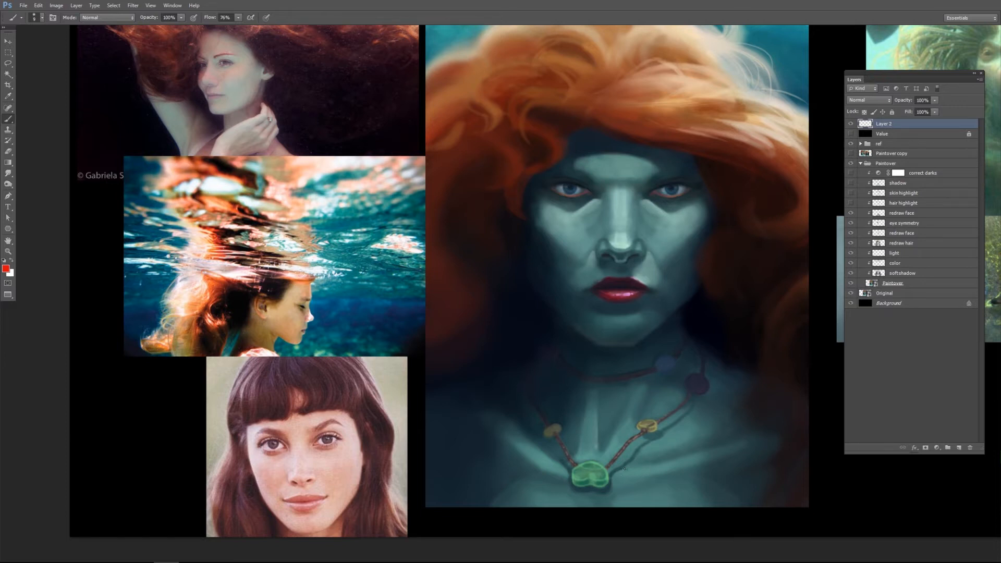
- Mark the neck muscles and collarbone on the paintover with red lines, and clear them from Layer 2
mouse_move(605, 475)
mouse_down()
mouse_move(676, 342)
mouse_move(605, 474)
mouse_up()
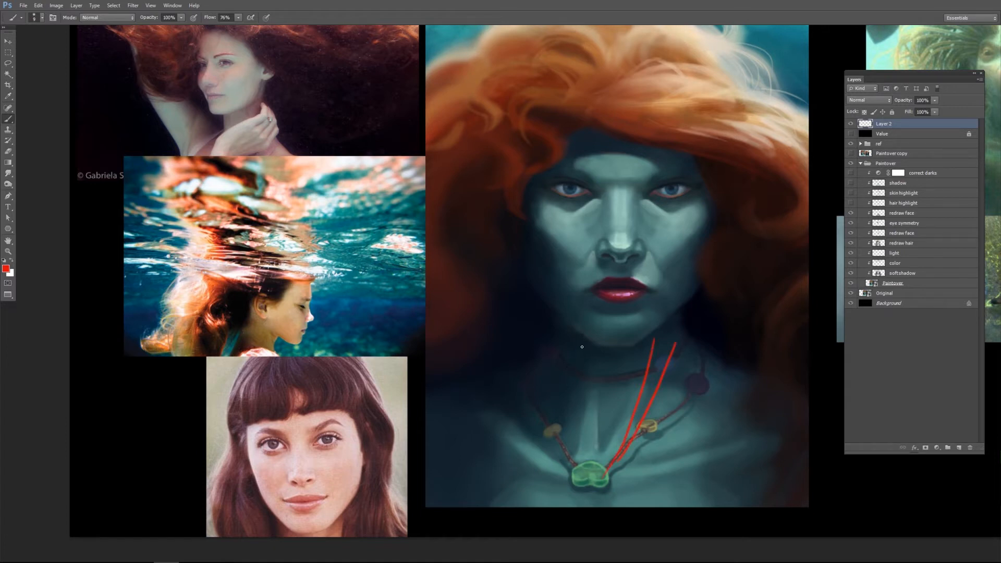
drag(571, 334, 589, 450)
drag(555, 338, 590, 445)
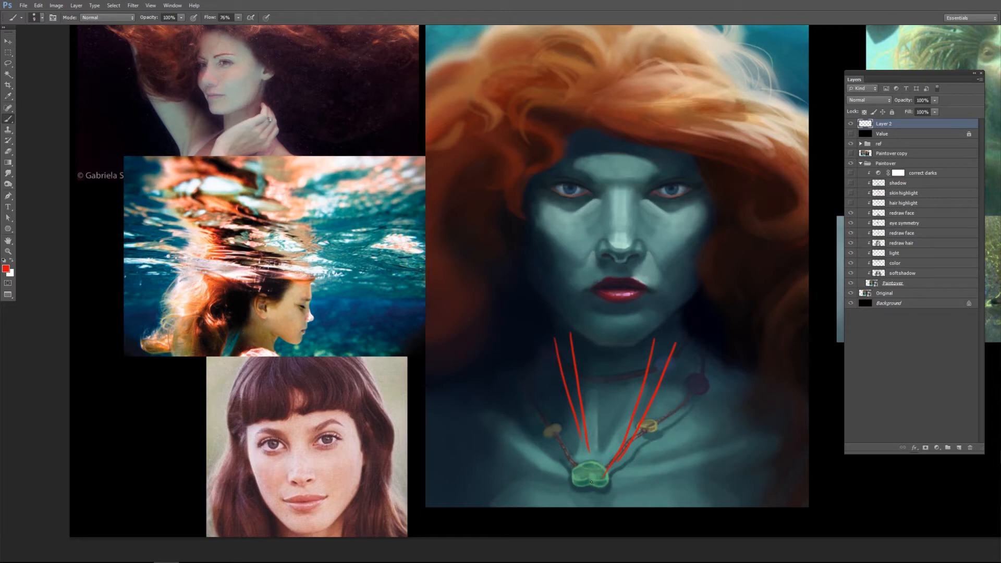
mouse_move(734, 442)
mouse_down()
mouse_move(629, 474)
mouse_move(618, 498)
mouse_up()
key(ctrl+a)
key(Delete)
key(ctrl+d)
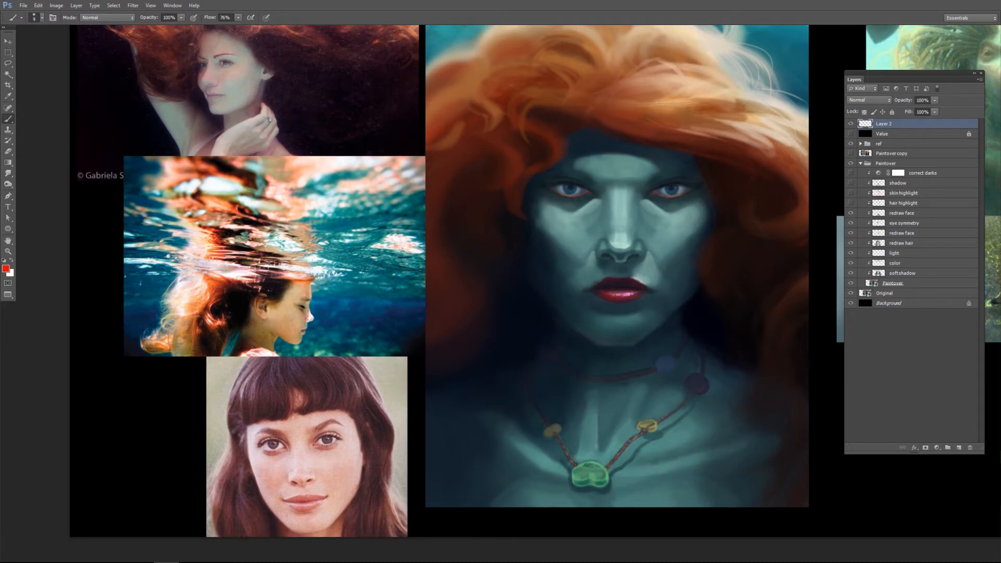
- Mark the pit of the neck above the green pendant in red, and clear the marks
drag(593, 439, 603, 412)
drag(606, 485, 607, 458)
key(ctrl+a)
key(ctrl+x)
- Hide the Paintover group, draw the collarbones and neck notch in red on the original painting, and clear the lines
click(851, 163)
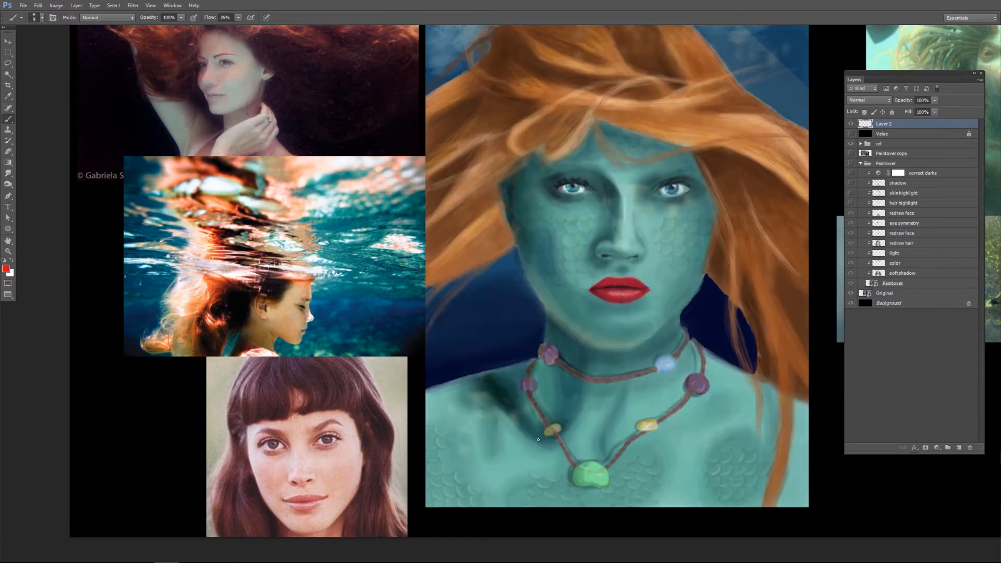
drag(607, 431, 614, 455)
drag(723, 435, 620, 448)
mouse_move(505, 425)
mouse_down()
mouse_move(605, 449)
mouse_move(581, 466)
mouse_up()
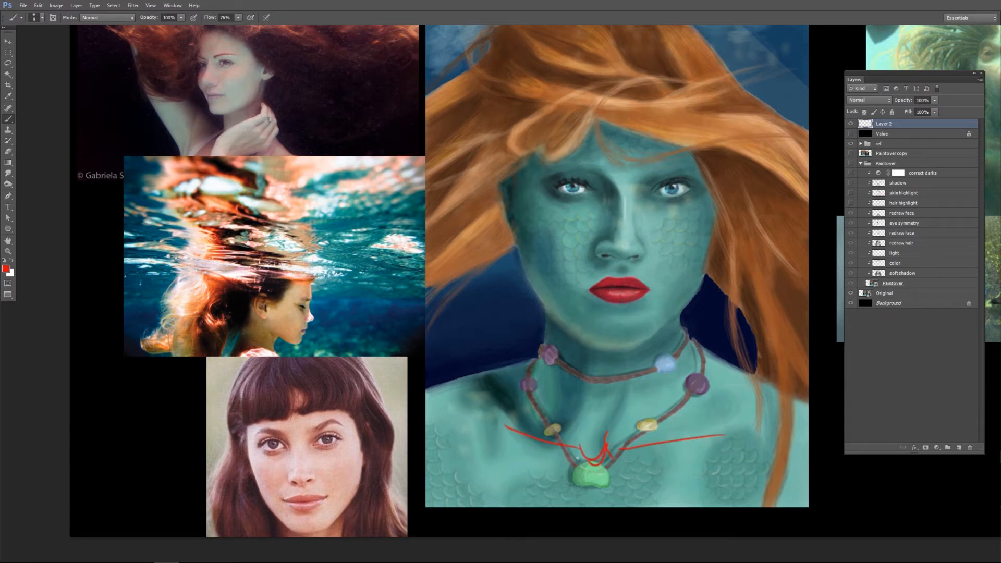
key(ctrl+a)
key(ctrl+x)
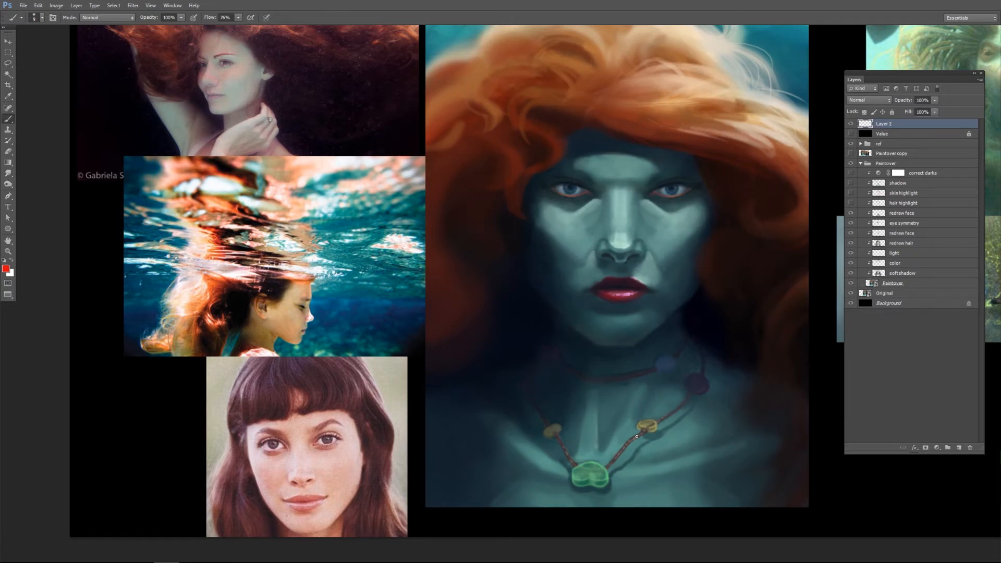
- Hide the redraw hair, eye symmetry and both redraw face layers, and show them again one by one for comparison
drag(851, 213, 852, 233)
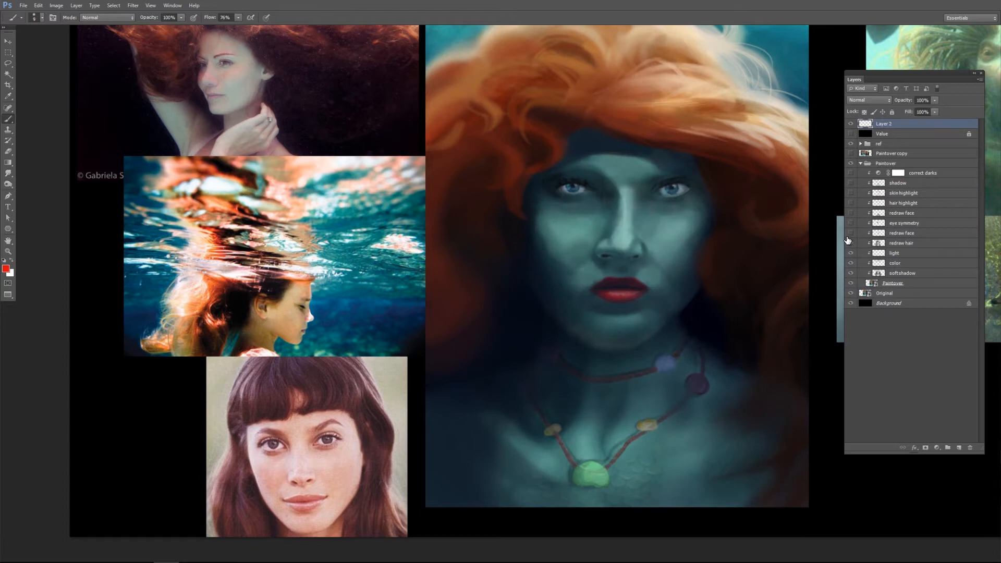
click(850, 251)
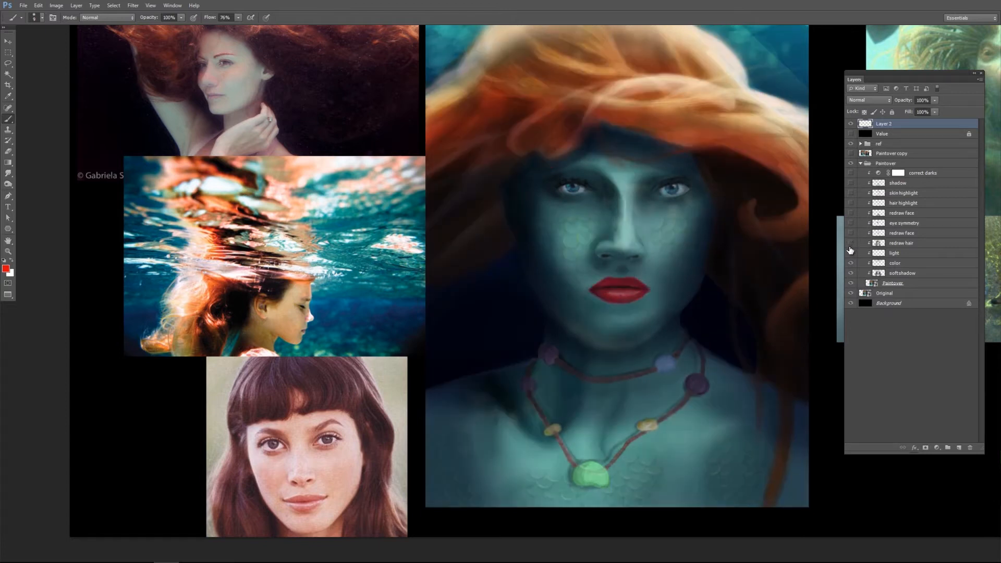
drag(685, 246, 668, 293)
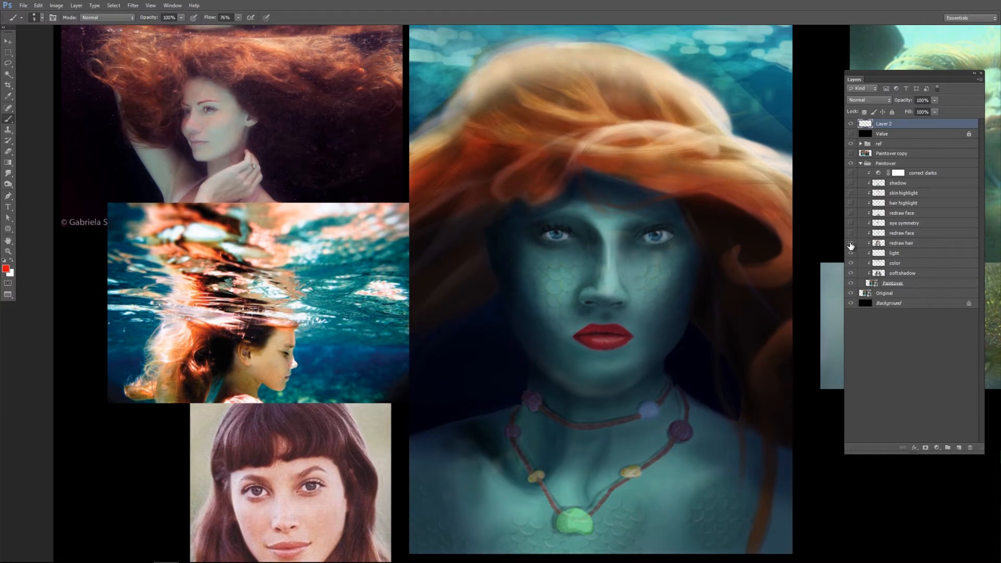
click(851, 243)
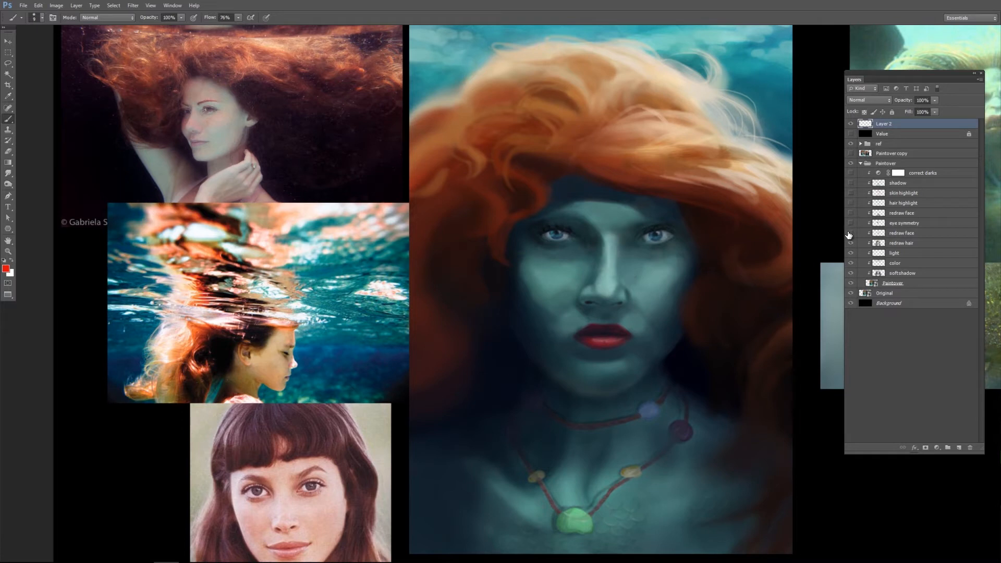
click(851, 232)
click(850, 222)
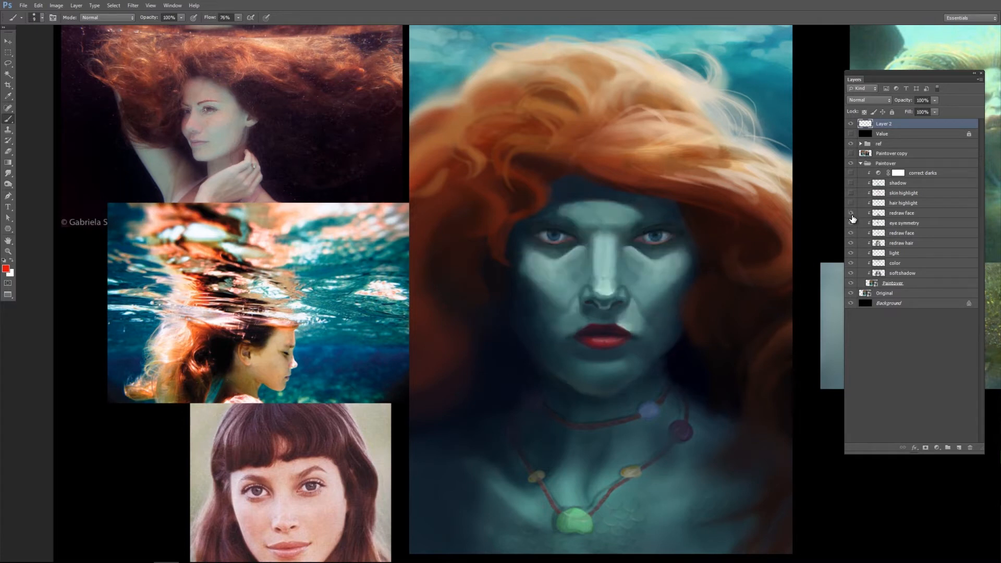
click(850, 213)
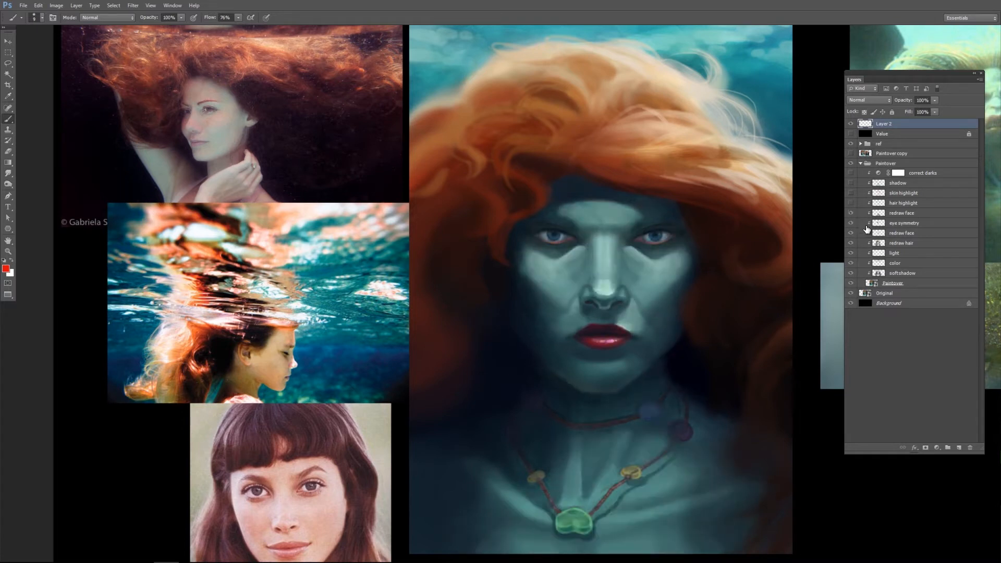
- Show the grayscale Value layer and hide the Paintover group to view the original painting's values
click(851, 134)
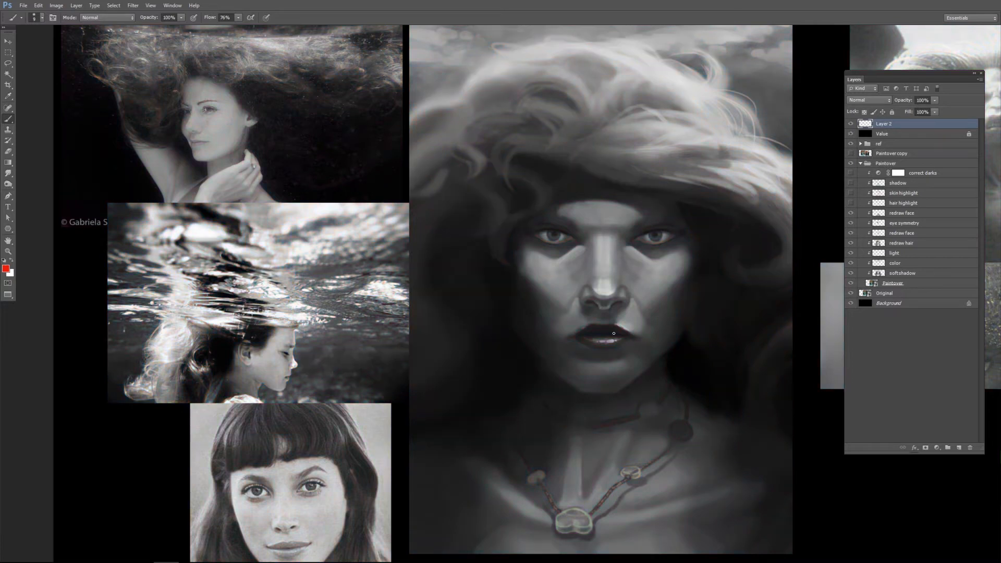
mouse_move(643, 406)
mouse_down()
mouse_move(624, 344)
mouse_move(650, 422)
mouse_up()
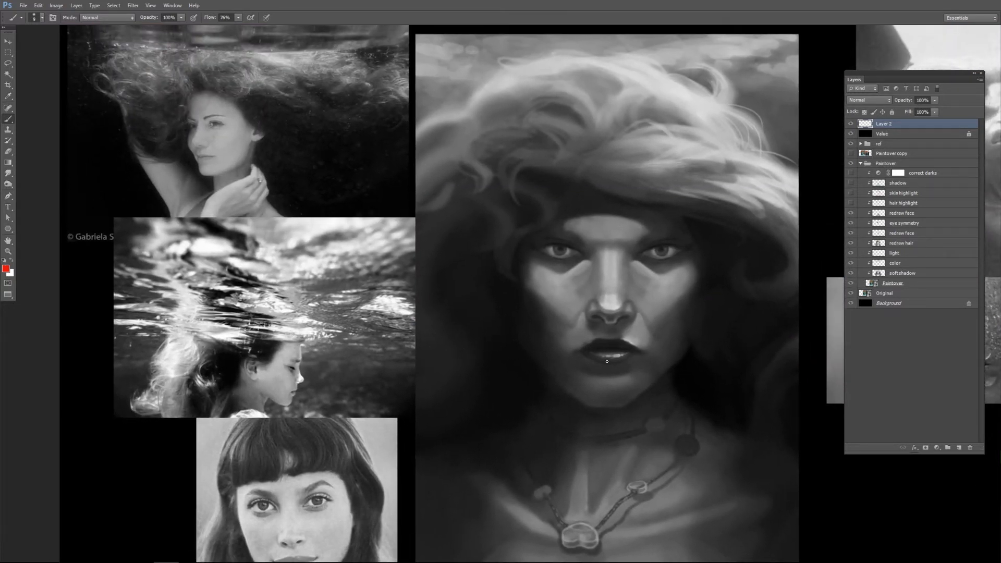
click(851, 163)
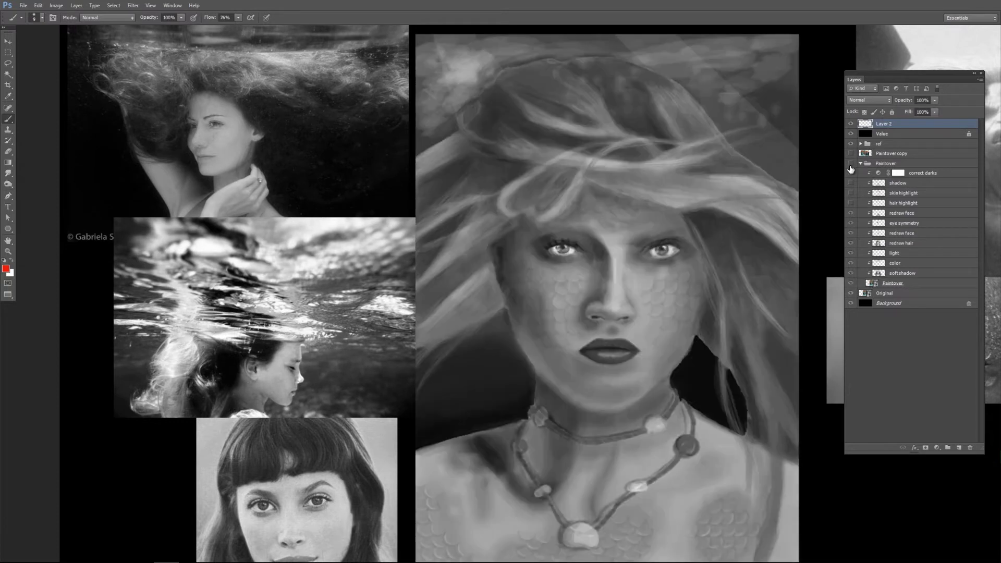
drag(676, 383, 689, 330)
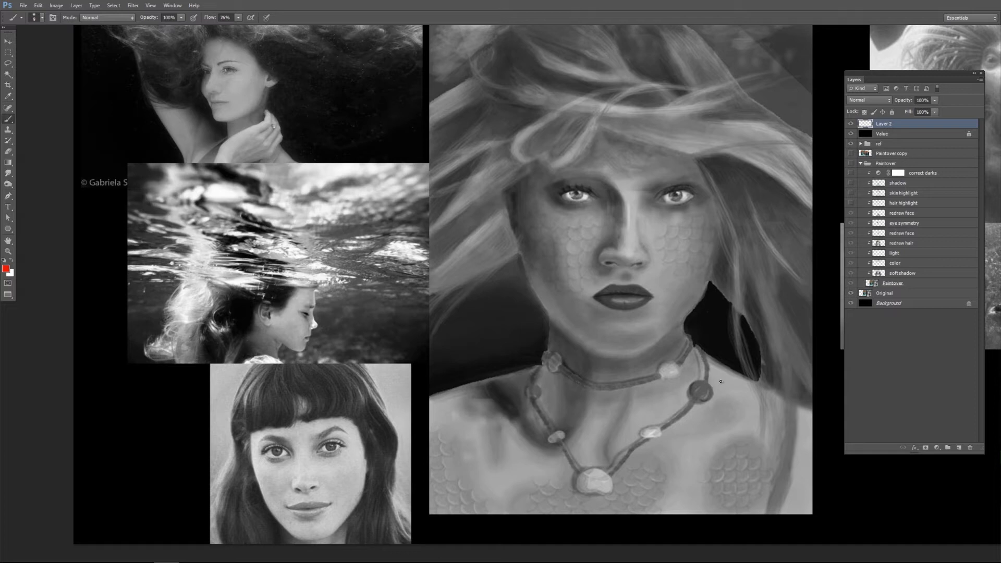
- Circle an eye, the bright shoulder and the dark background patch beside the neck in red, and clear the circles
drag(672, 173, 655, 175)
drag(810, 414, 819, 487)
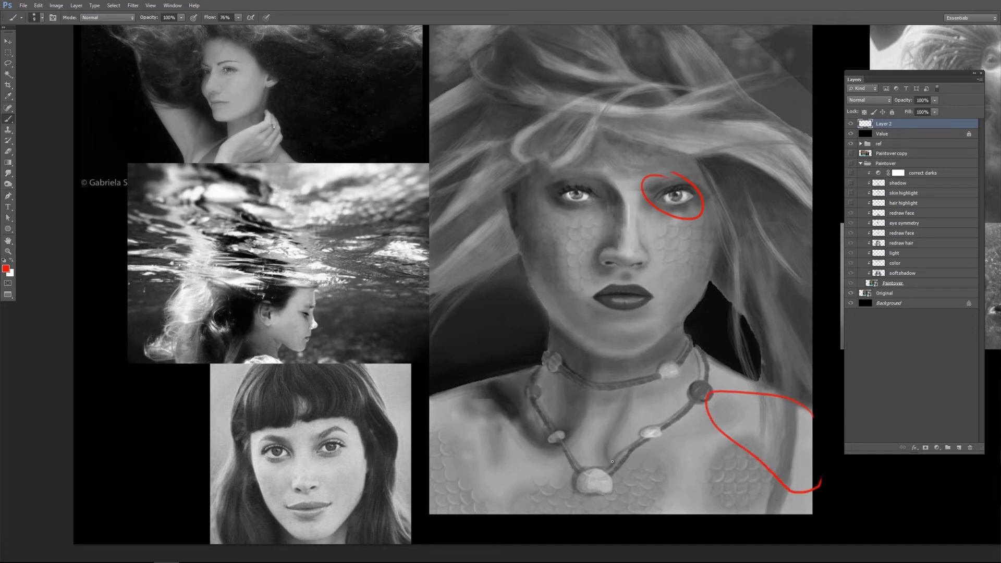
mouse_move(696, 302)
mouse_down()
mouse_move(754, 344)
mouse_move(687, 321)
mouse_up()
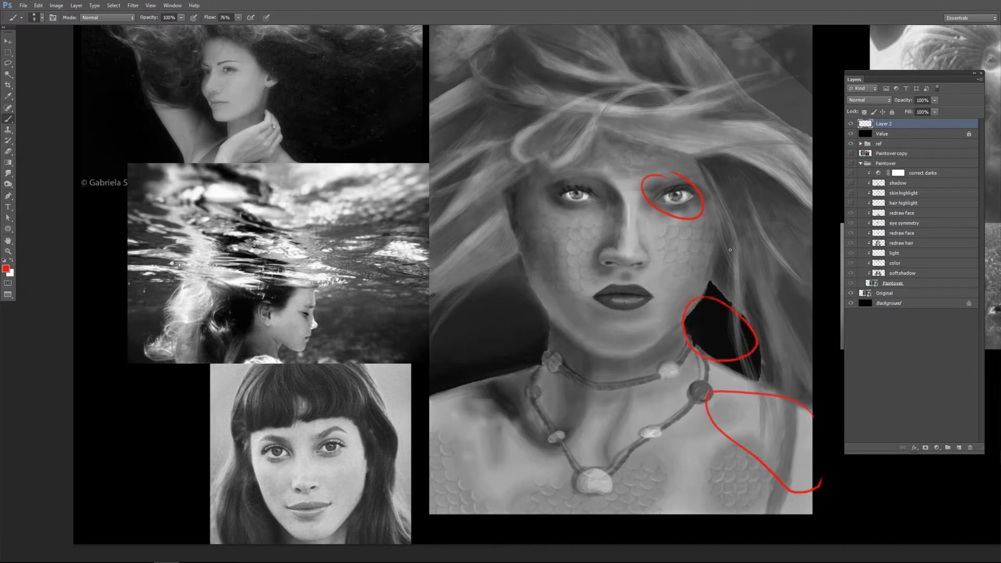
drag(746, 293, 756, 250)
key(Escape)
- Draw a vertical red value scale labelled white and black over the hair, and fill a bar beside its upper part
mouse_move(638, 243)
mouse_down()
mouse_move(603, 315)
mouse_move(627, 293)
mouse_move(578, 228)
mouse_up()
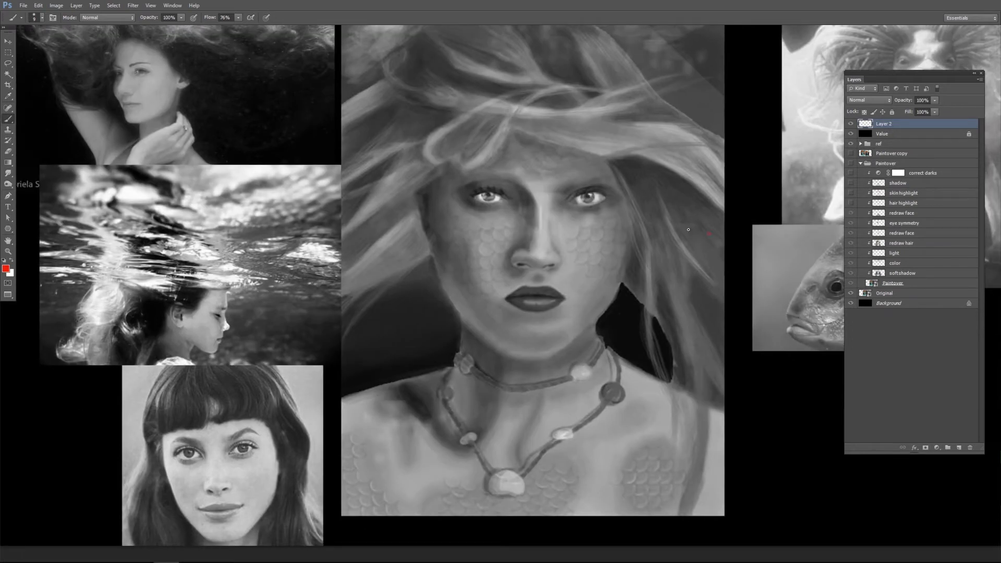
mouse_move(696, 383)
mouse_down()
mouse_move(695, 413)
mouse_move(708, 411)
mouse_move(673, 425)
mouse_move(695, 432)
mouse_move(707, 418)
mouse_move(710, 430)
mouse_up()
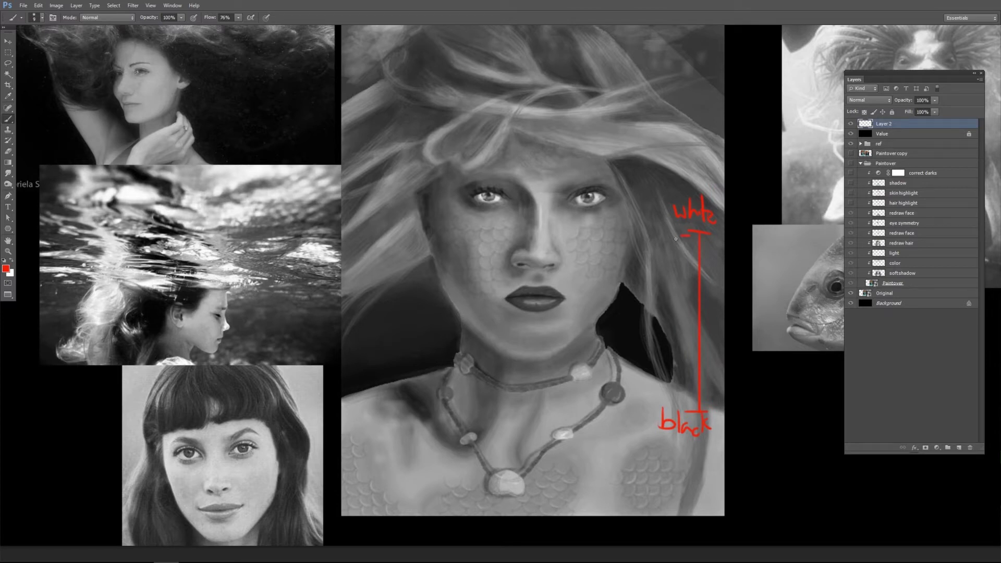
drag(677, 237, 677, 313)
drag(621, 334, 645, 298)
key(ctrl+z)
drag(687, 234, 683, 312)
mouse_move(680, 254)
mouse_down()
mouse_move(683, 241)
mouse_move(681, 311)
mouse_up()
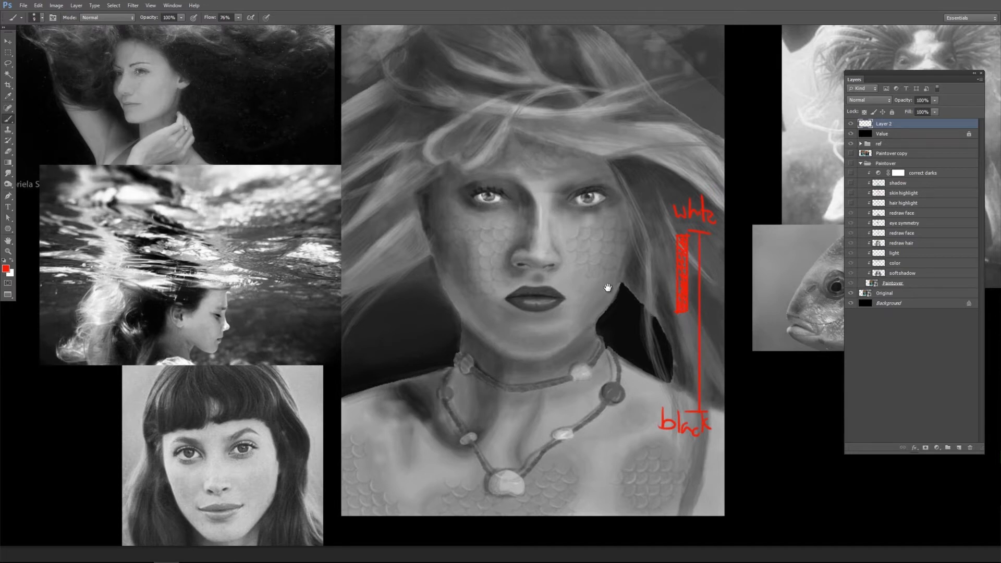
- Add and undo further marks by the value scale, clear all red annotations from Layer 2 and remove the selection
mouse_move(607, 288)
mouse_down()
mouse_move(625, 254)
mouse_move(663, 344)
mouse_move(608, 268)
mouse_up()
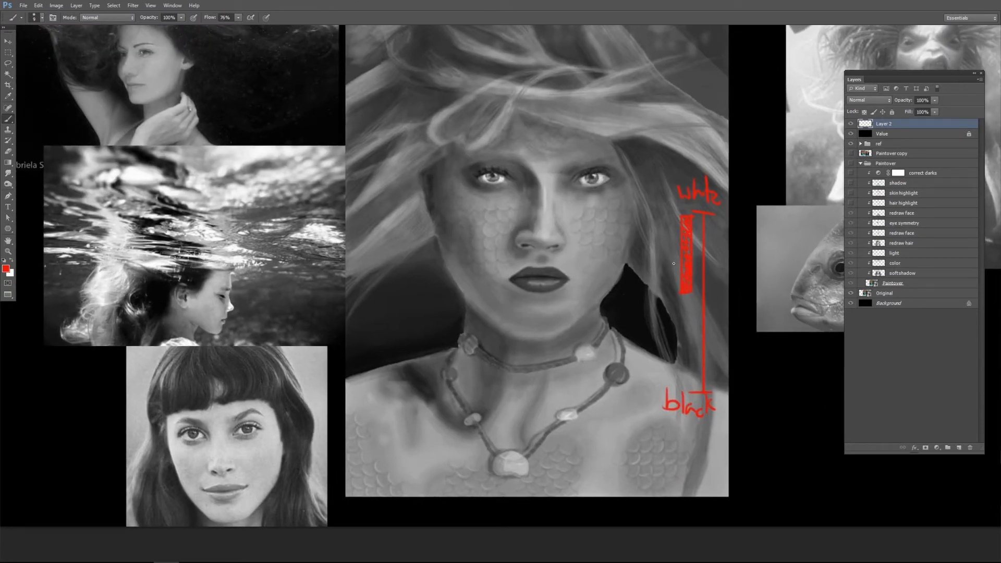
mouse_move(647, 305)
mouse_down()
mouse_move(620, 329)
mouse_move(645, 349)
mouse_up()
key(ctrl+z)
key(ctrl+z)
drag(718, 386, 719, 385)
key(ctrl+a)
key(Delete)
key(ctrl+d)
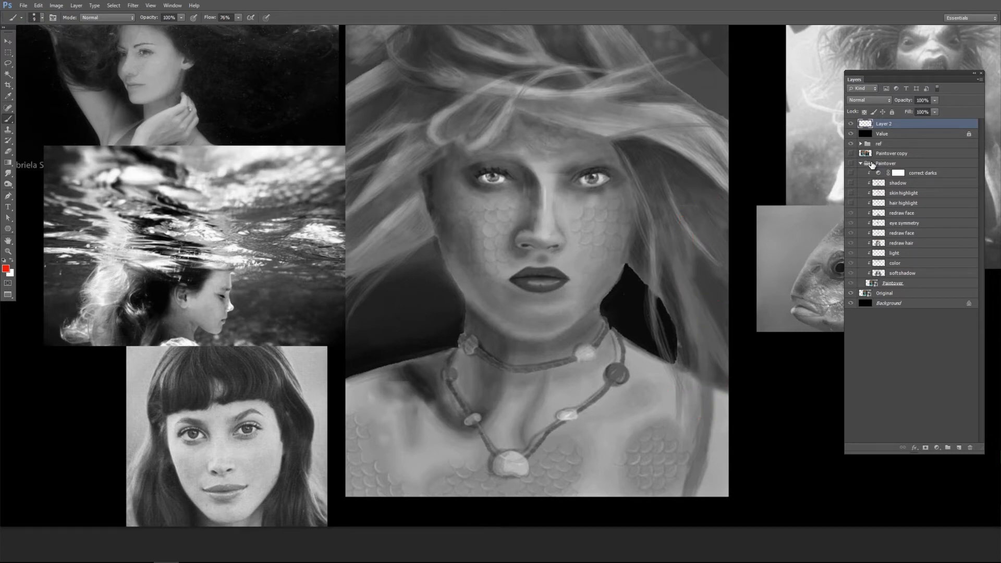
- Show the Paintover group and draw three red downward arrows onto the top of the mermaid's hair
click(851, 163)
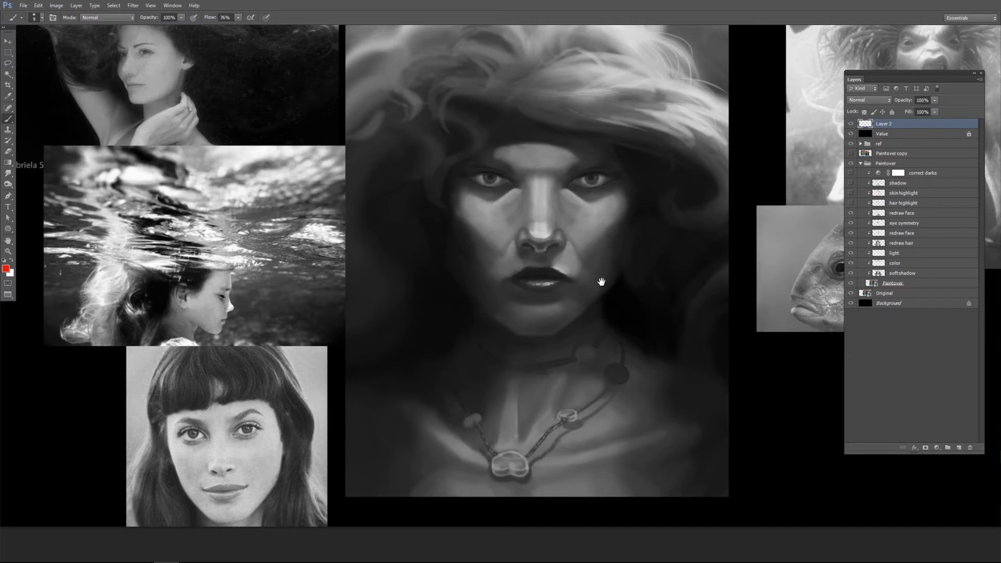
drag(600, 279, 595, 329)
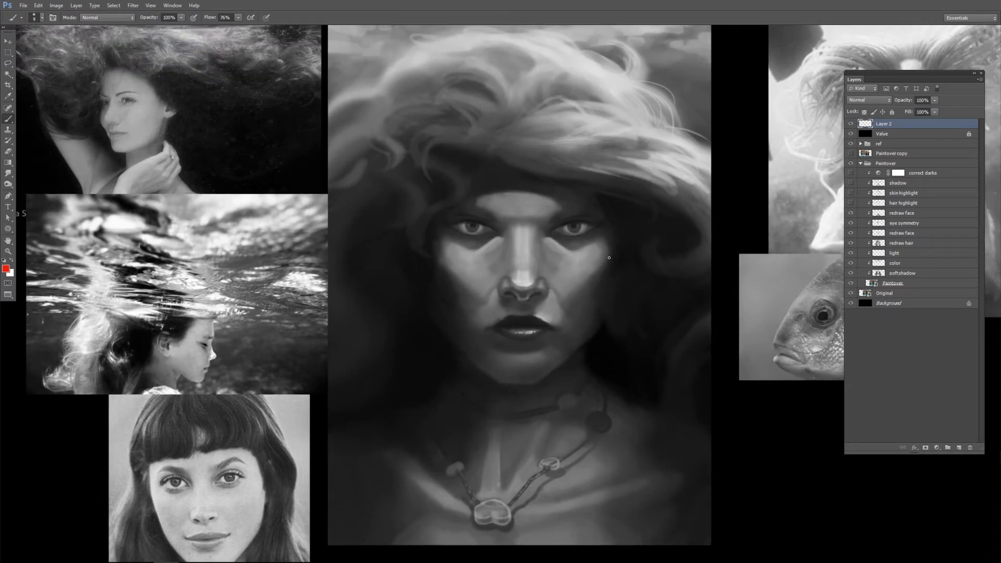
drag(609, 280, 612, 292)
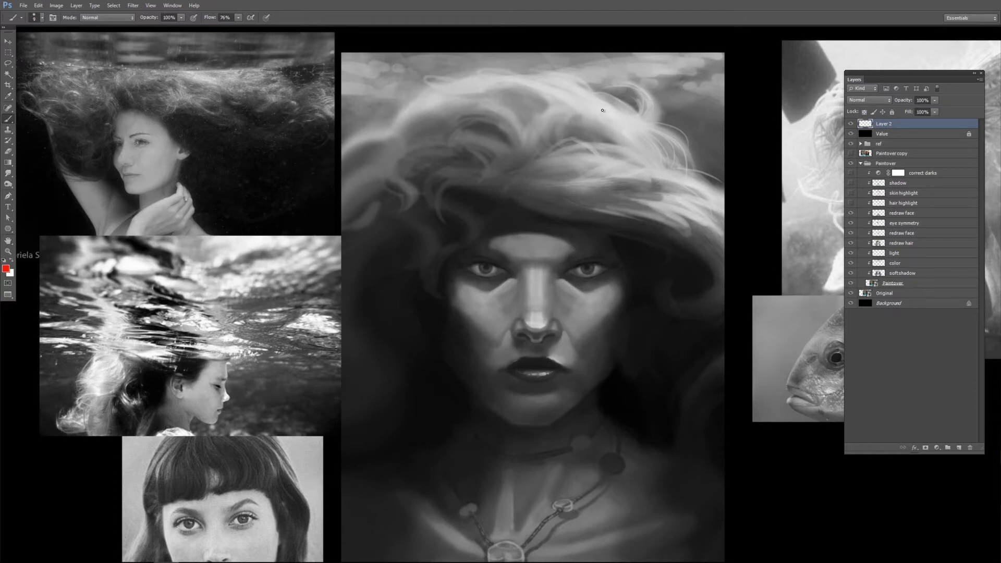
drag(593, 97, 634, 133)
key(ctrl+z)
mouse_move(646, 73)
mouse_down()
mouse_move(642, 150)
mouse_move(619, 128)
mouse_up()
drag(448, 73, 451, 149)
drag(463, 121, 438, 116)
mouse_move(382, 67)
mouse_down()
mouse_move(399, 117)
mouse_move(390, 154)
mouse_up()
drag(382, 129, 389, 157)
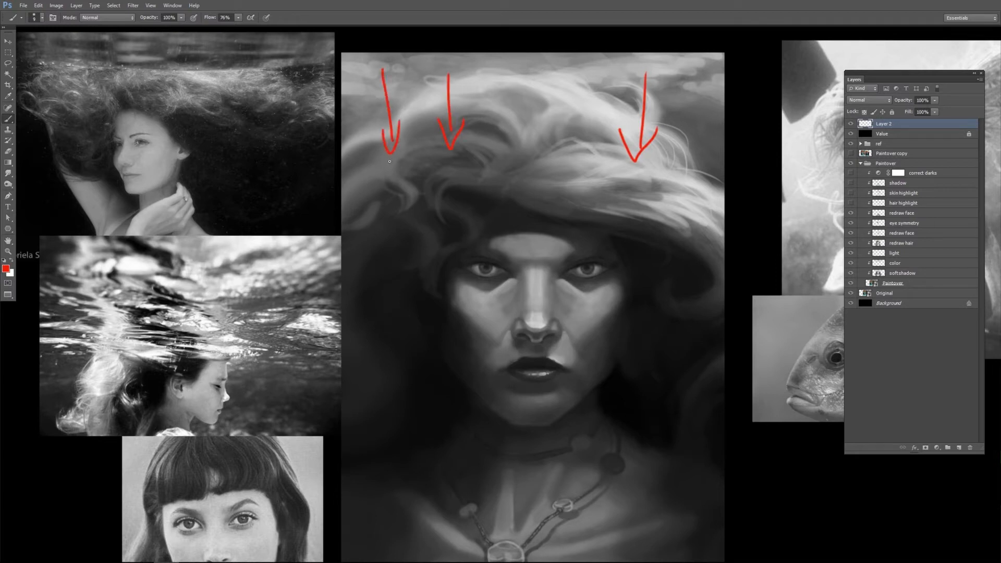
- Draw three red downward arrows and contour lines on the lit hair of the girl in the underwater profile reference
drag(189, 295, 304, 260)
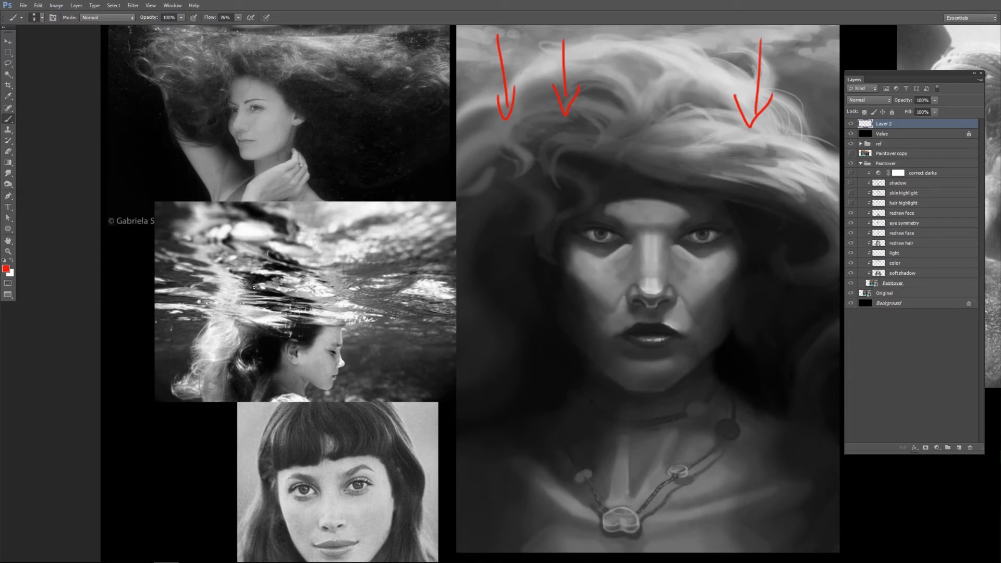
mouse_move(278, 308)
mouse_down()
mouse_move(294, 266)
mouse_move(234, 266)
mouse_move(277, 308)
mouse_up()
key(ctrl+z)
drag(617, 92, 631, 203)
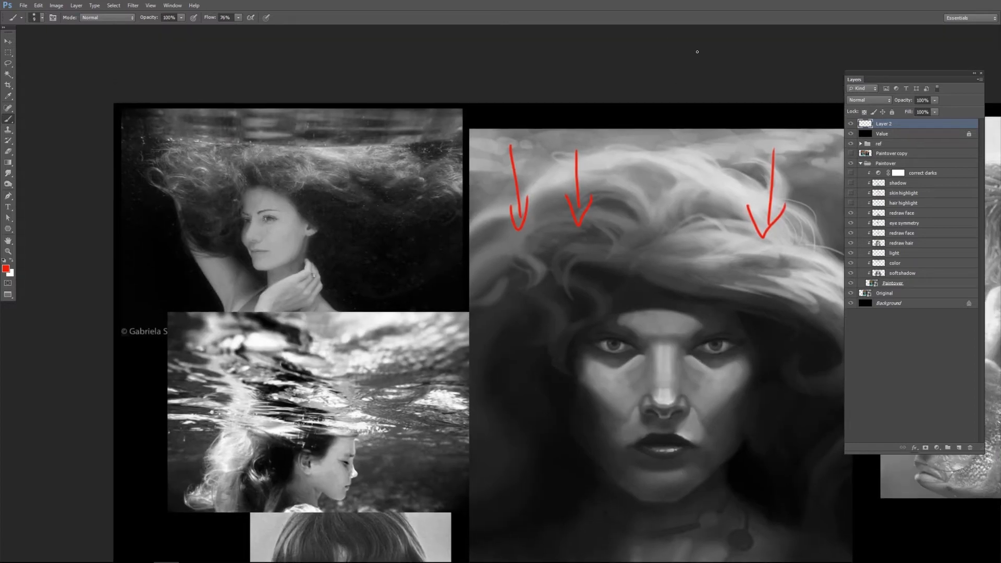
drag(470, 385, 496, 253)
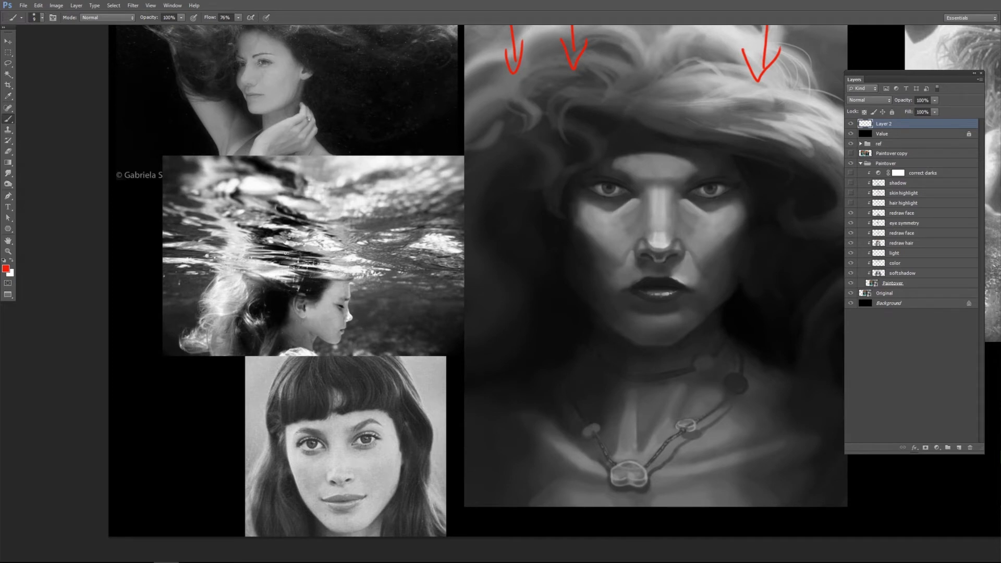
mouse_move(319, 211)
mouse_down()
mouse_move(337, 246)
mouse_move(330, 274)
mouse_up()
mouse_move(249, 229)
mouse_down()
mouse_move(263, 271)
mouse_move(222, 260)
mouse_move(234, 269)
mouse_move(214, 282)
mouse_up()
mouse_move(286, 271)
mouse_down()
mouse_move(229, 299)
mouse_move(230, 273)
mouse_move(209, 324)
mouse_up()
drag(236, 292, 219, 331)
drag(301, 276, 347, 273)
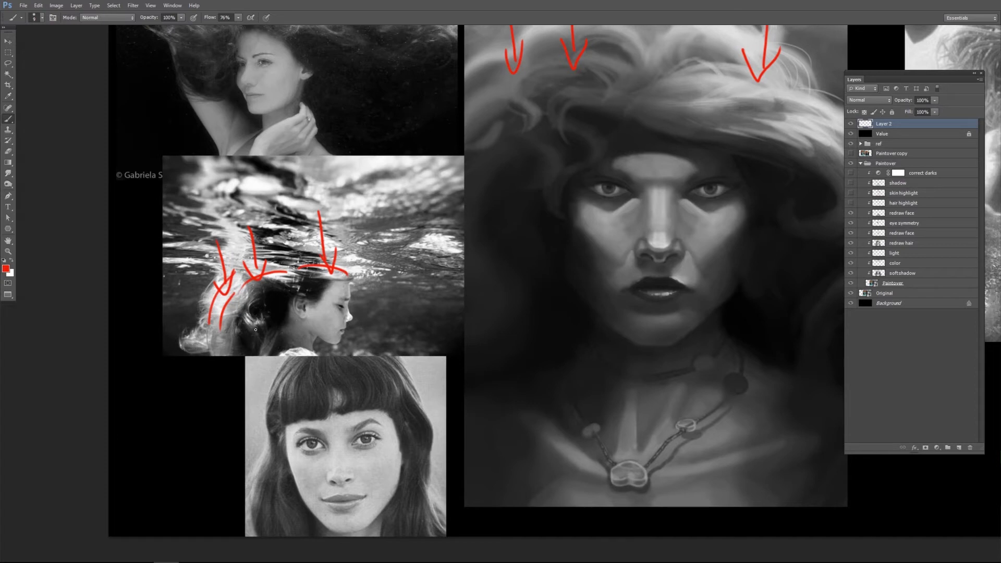
- Scribble red over the shadowed hair around the girl's ear in the profile reference, and clear all annotations from Layer 2
drag(246, 313, 257, 326)
mouse_move(311, 302)
mouse_down()
mouse_move(267, 314)
mouse_move(260, 336)
mouse_up()
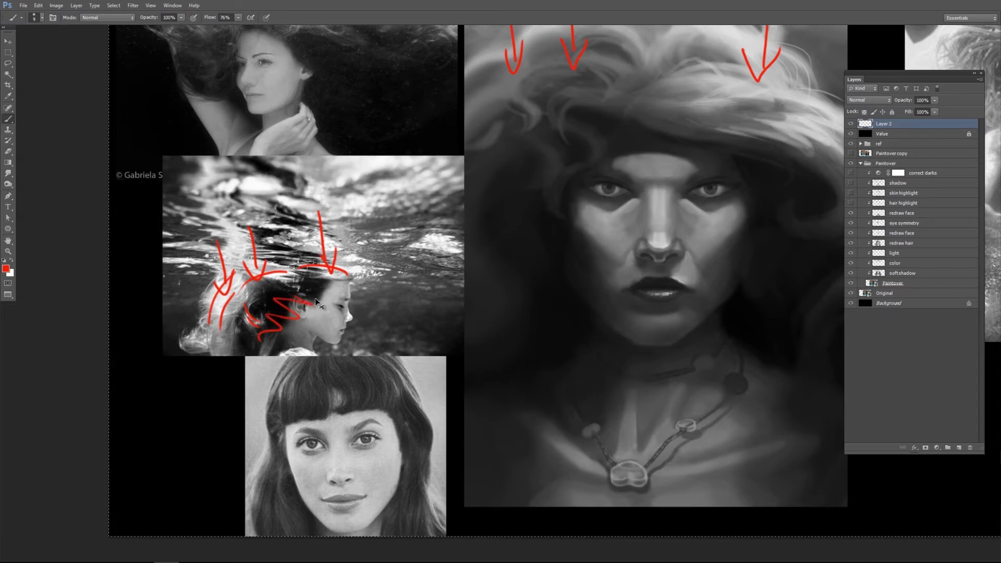
key(ctrl+a)
key(Delete)
- Draw two red arcs across the mermaid's hair with two downward arrows onto its lit band, and clear the marks and selection
drag(607, 233, 490, 336)
mouse_move(729, 218)
mouse_down()
mouse_move(659, 155)
mouse_move(421, 146)
mouse_up()
mouse_move(696, 239)
mouse_down()
mouse_move(455, 187)
mouse_move(381, 215)
mouse_up()
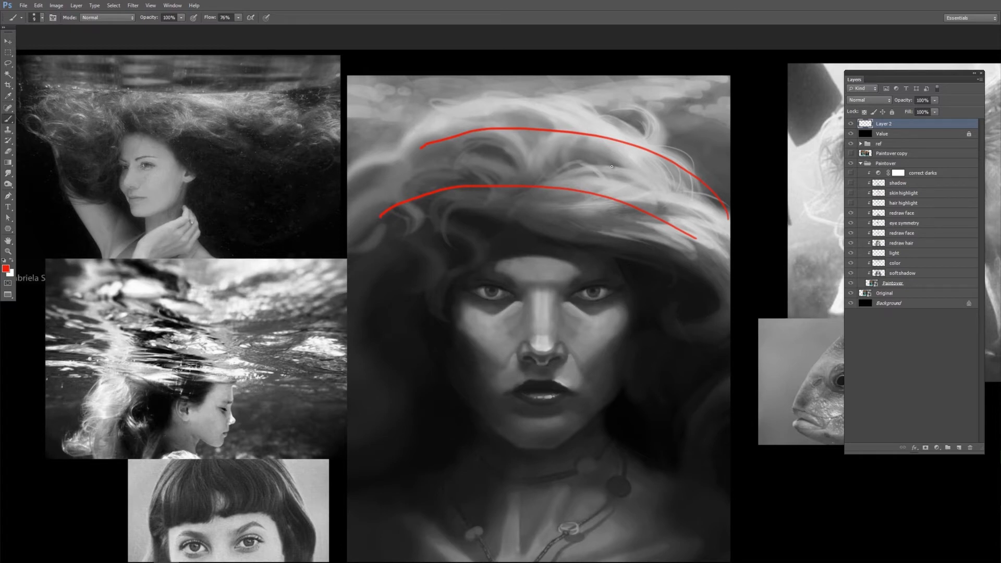
mouse_move(629, 101)
mouse_down()
mouse_move(630, 159)
mouse_move(619, 153)
mouse_up()
drag(511, 99, 518, 159)
drag(529, 137, 502, 152)
key(ctrl+a)
key(Delete)
key(ctrl+d)
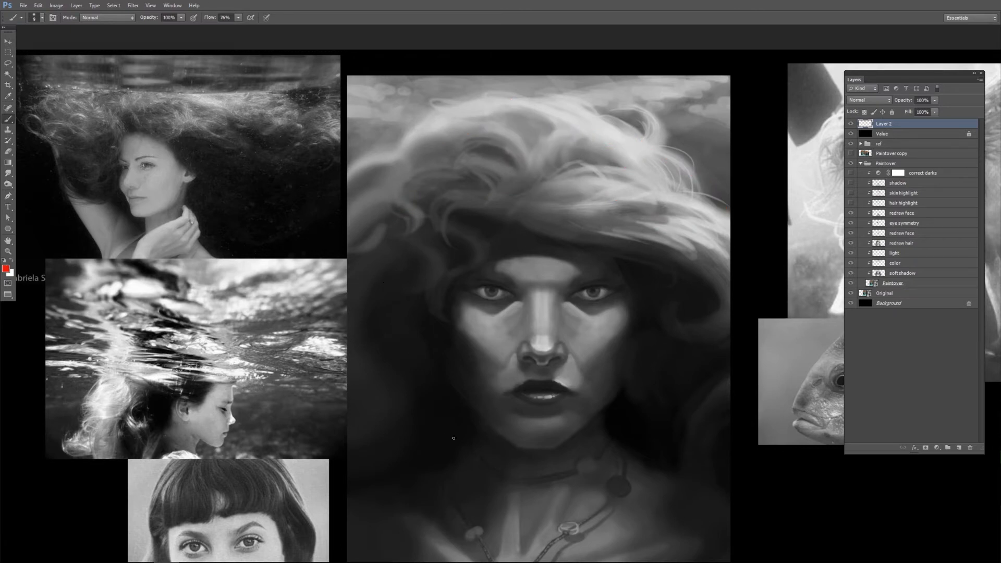
- Outline the lit planes of the mermaid's forehead, cheeks, nose and mouth in red, leaving the eyes outside the shape
drag(514, 401, 535, 375)
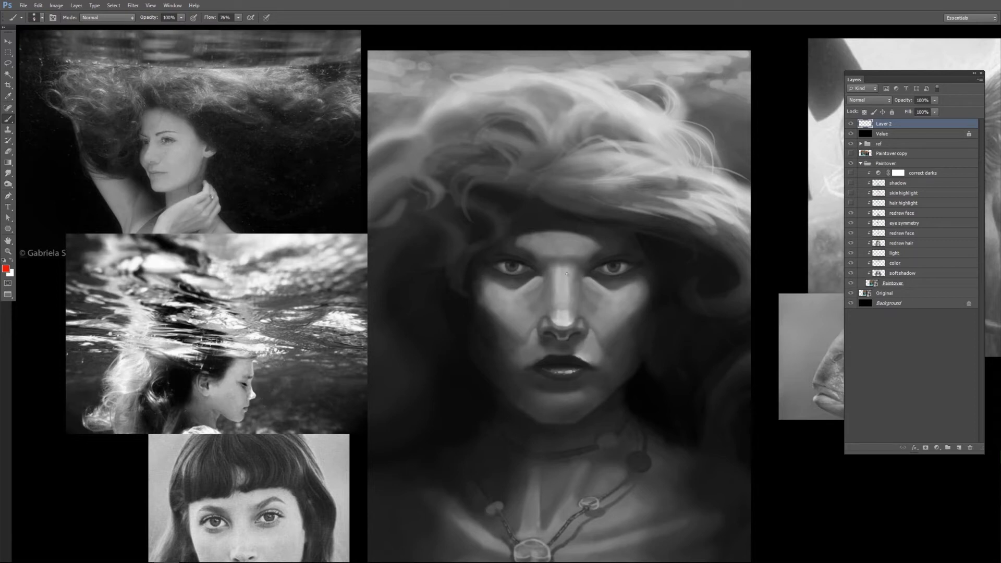
mouse_move(590, 234)
mouse_down()
mouse_move(643, 289)
mouse_move(605, 332)
mouse_up()
mouse_move(581, 380)
mouse_down()
mouse_move(523, 373)
mouse_move(519, 338)
mouse_move(479, 289)
mouse_move(499, 240)
mouse_move(604, 242)
mouse_move(585, 266)
mouse_move(612, 293)
mouse_move(642, 276)
mouse_move(613, 253)
mouse_up()
key(e)
mouse_move(489, 253)
mouse_down()
mouse_move(481, 253)
mouse_move(543, 273)
mouse_up()
key(b)
mouse_move(542, 273)
mouse_down()
mouse_move(510, 293)
mouse_move(481, 278)
mouse_up()
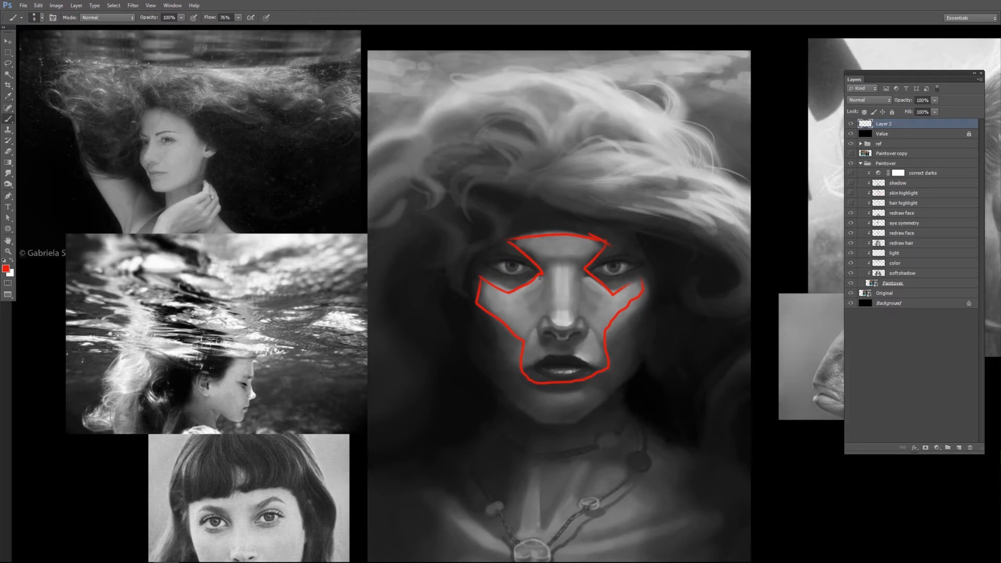
- Sample the eye white and the cheek in the foreground Color Picker to compare their values, and clear the red face outline
key(x)
click(5, 269)
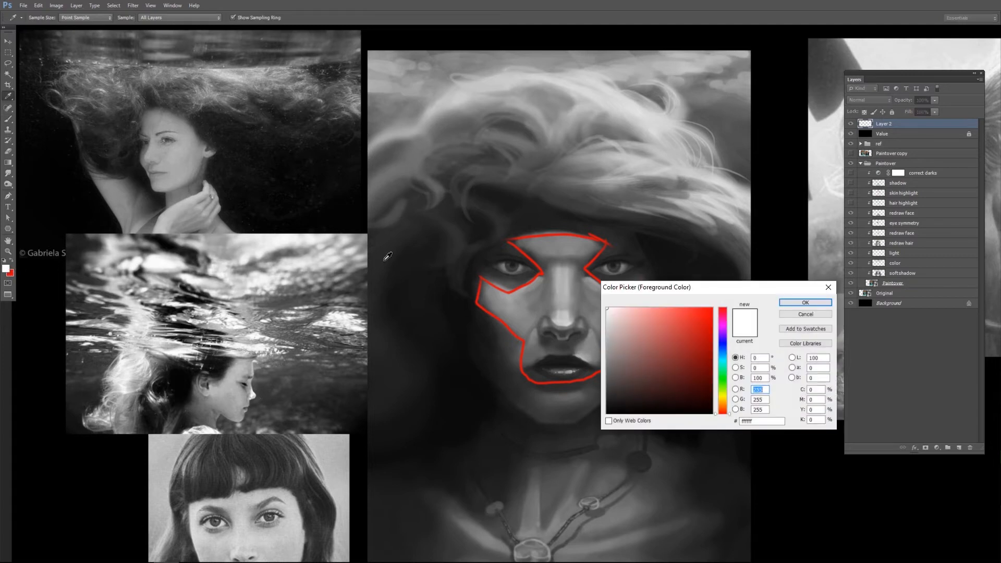
click(506, 261)
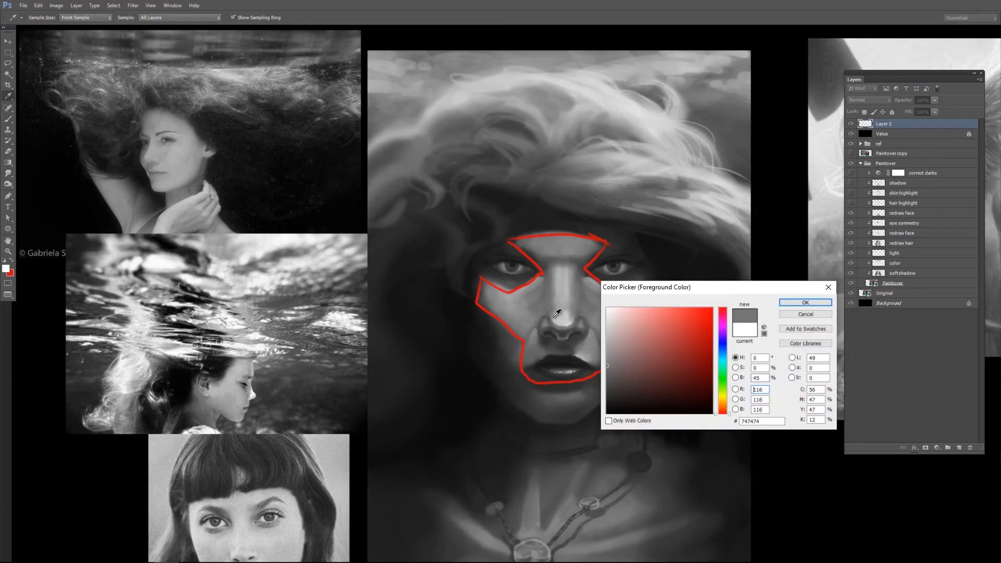
click(523, 300)
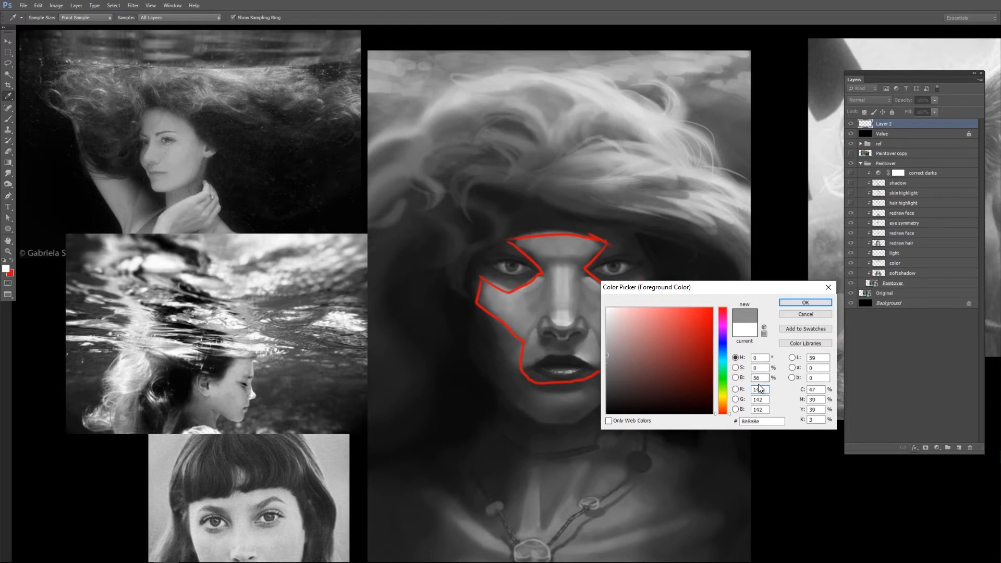
click(518, 298)
click(523, 267)
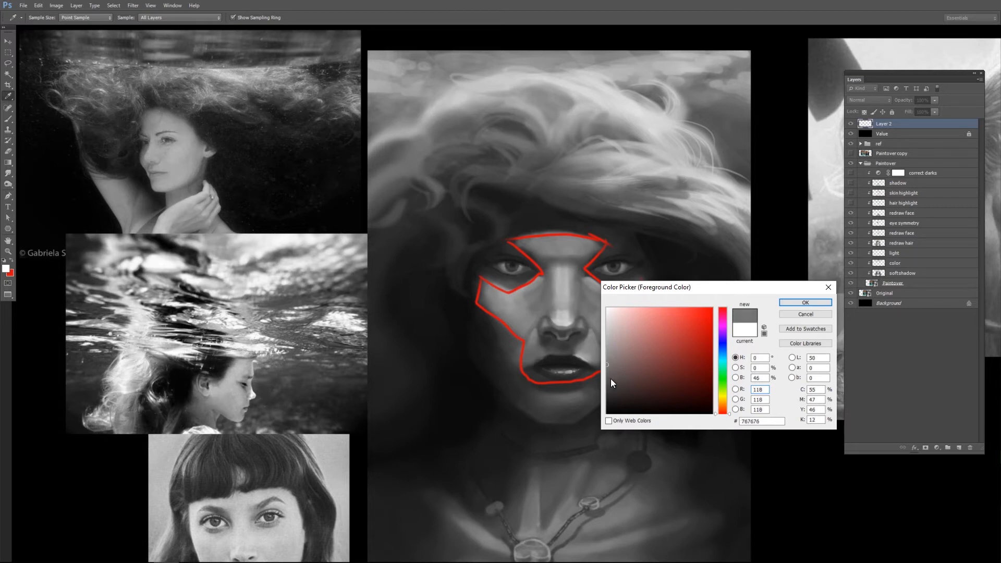
click(794, 309)
key(x)
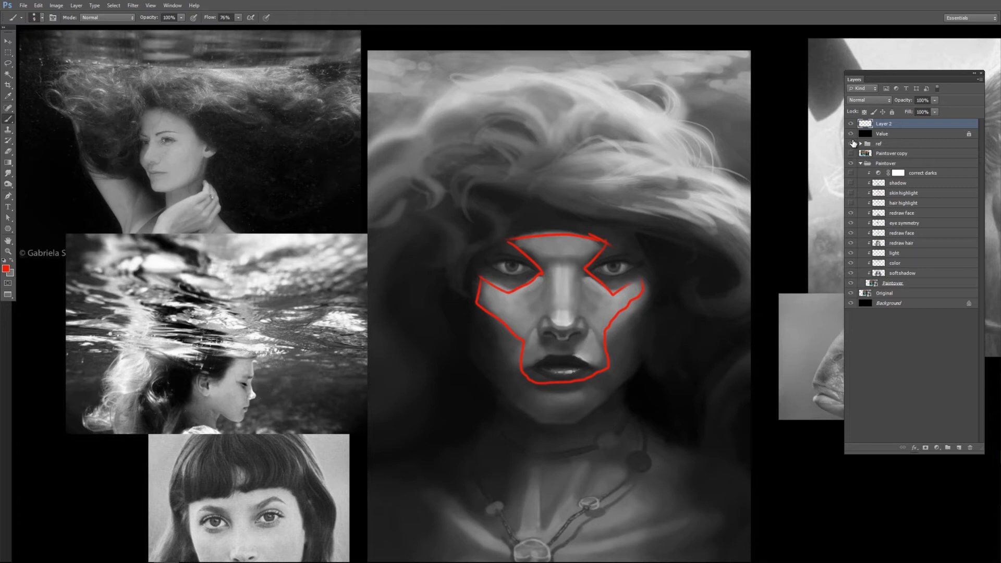
key(Delete)
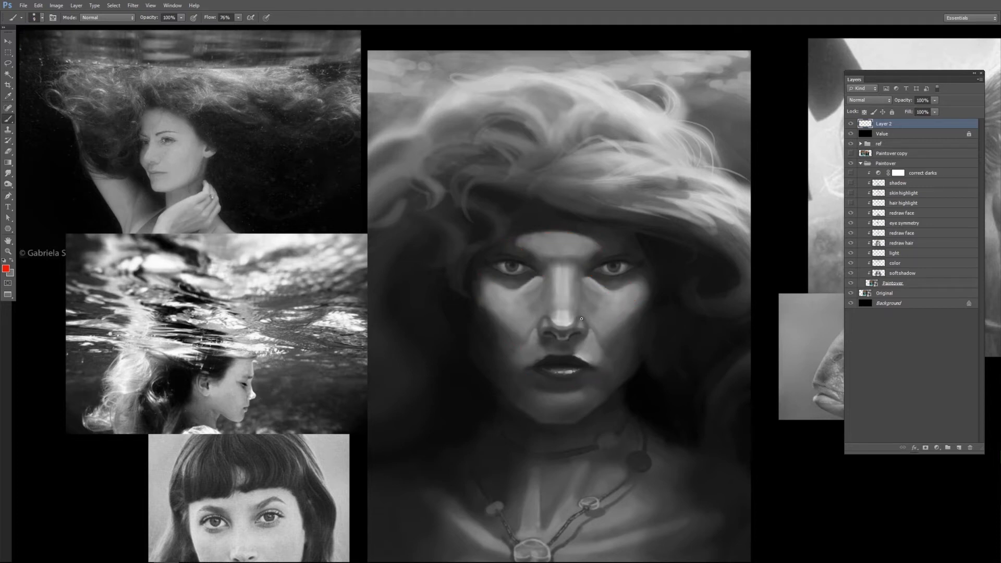
- Hide the Paintover group and circle the original's mid-face and chest in red, linking them with three downward arrows
scroll(594, 333, down, 3)
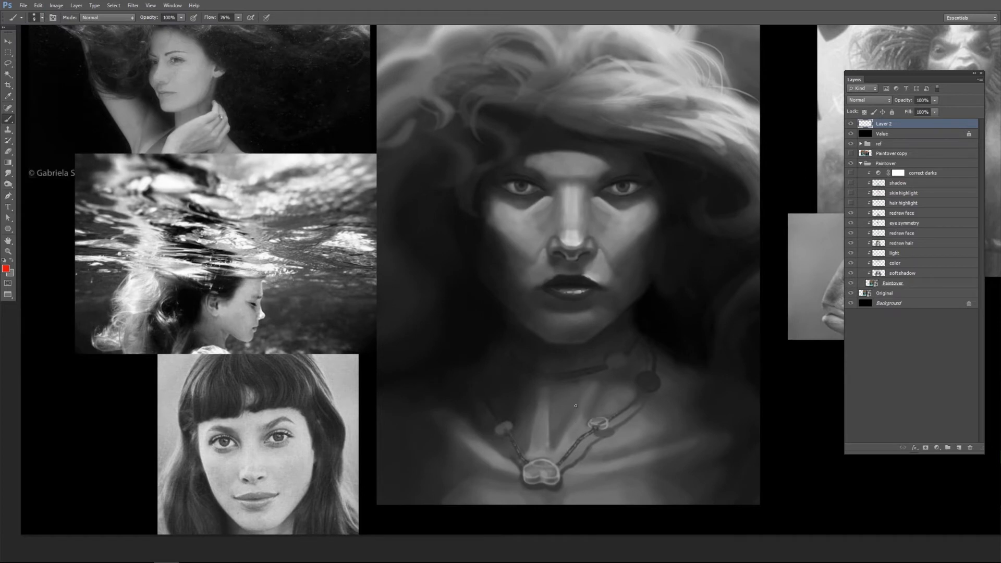
click(851, 164)
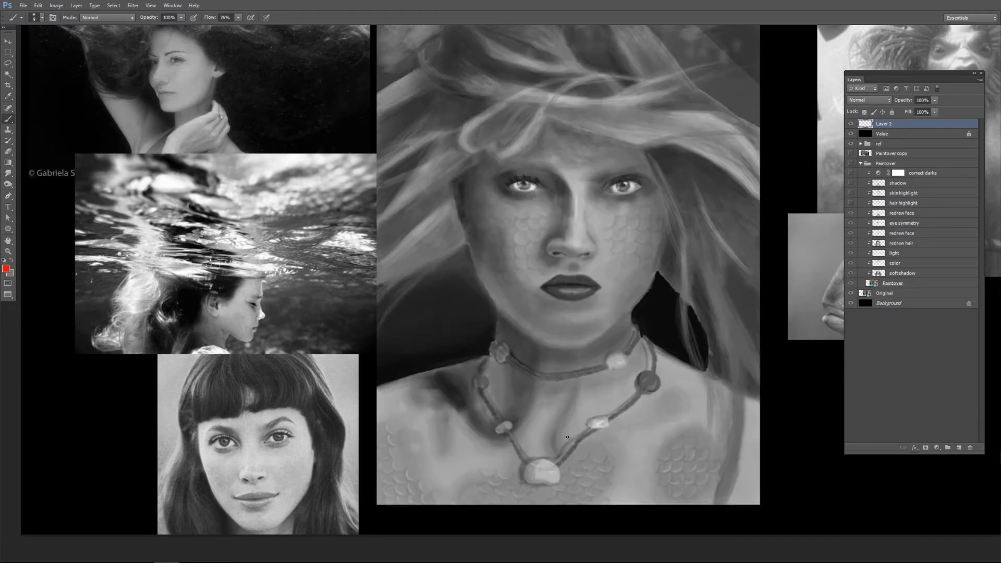
mouse_move(537, 399)
mouse_down()
mouse_move(634, 477)
mouse_move(534, 402)
mouse_up()
mouse_move(569, 196)
mouse_down()
mouse_move(574, 307)
mouse_move(563, 196)
mouse_up()
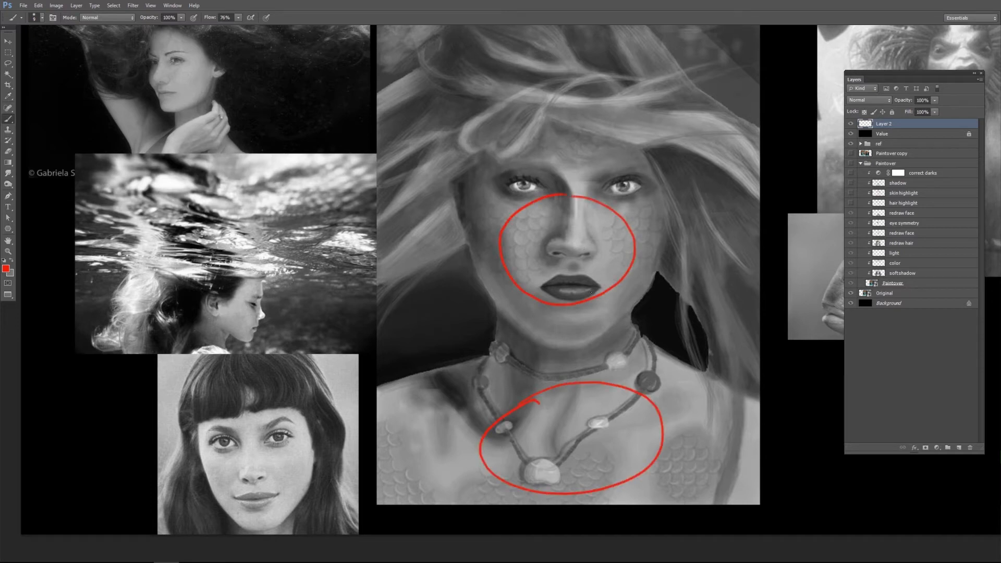
mouse_move(585, 285)
mouse_down()
mouse_move(596, 380)
mouse_move(580, 384)
mouse_up()
mouse_move(546, 280)
mouse_down()
mouse_move(499, 384)
mouse_move(480, 402)
mouse_up()
drag(607, 263, 687, 409)
- Circle the scale patch, the chest beside the pendant and the shoulder in red, and clear the annotations
drag(683, 471, 700, 445)
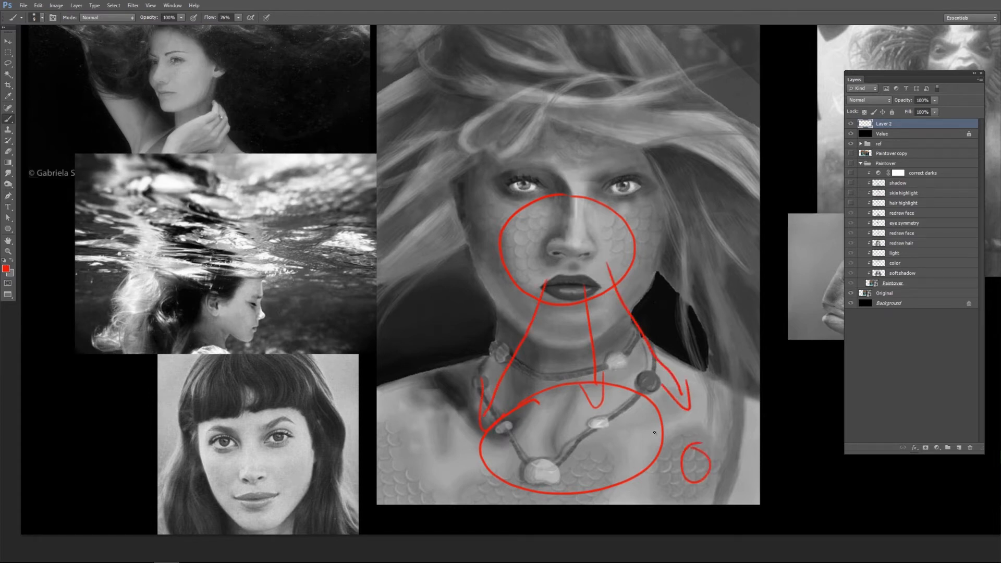
drag(586, 437, 567, 455)
drag(743, 403, 704, 389)
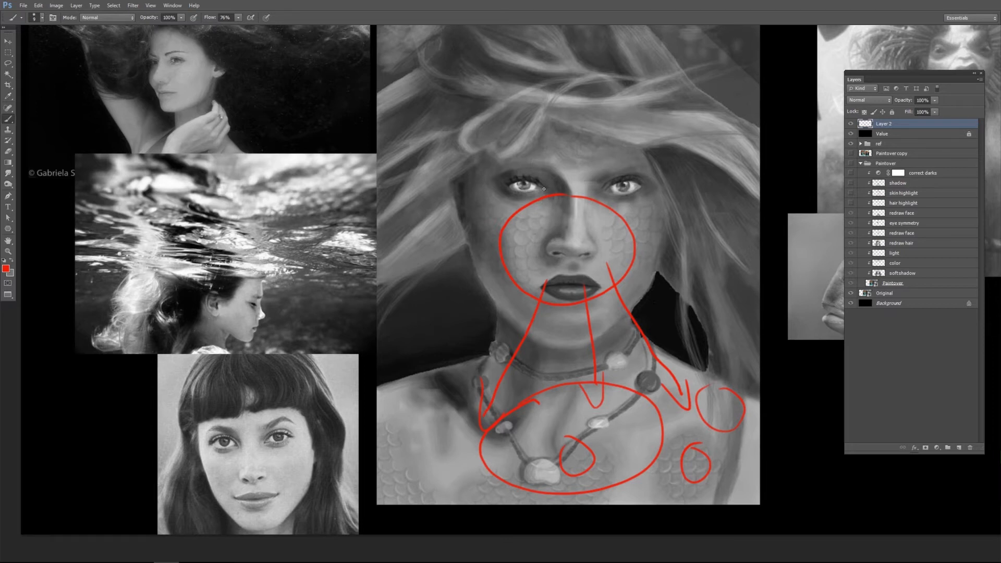
key(Delete)
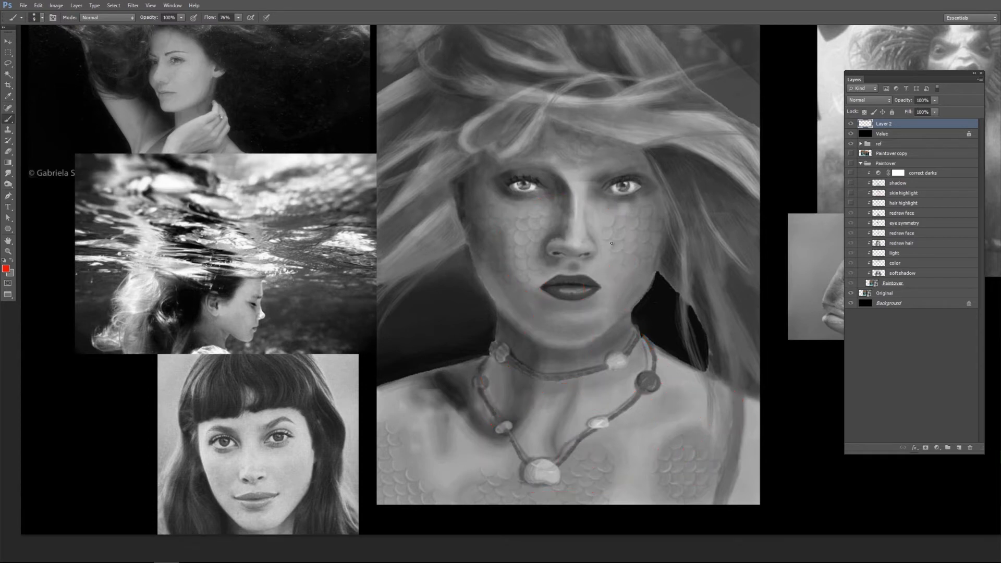
- Circle the original's whole face in red, draw two arrows down to the chest, and clear the annotations
mouse_move(559, 117)
mouse_down()
mouse_move(674, 149)
mouse_move(479, 282)
mouse_move(553, 104)
mouse_up()
drag(621, 357, 664, 463)
drag(672, 428, 640, 460)
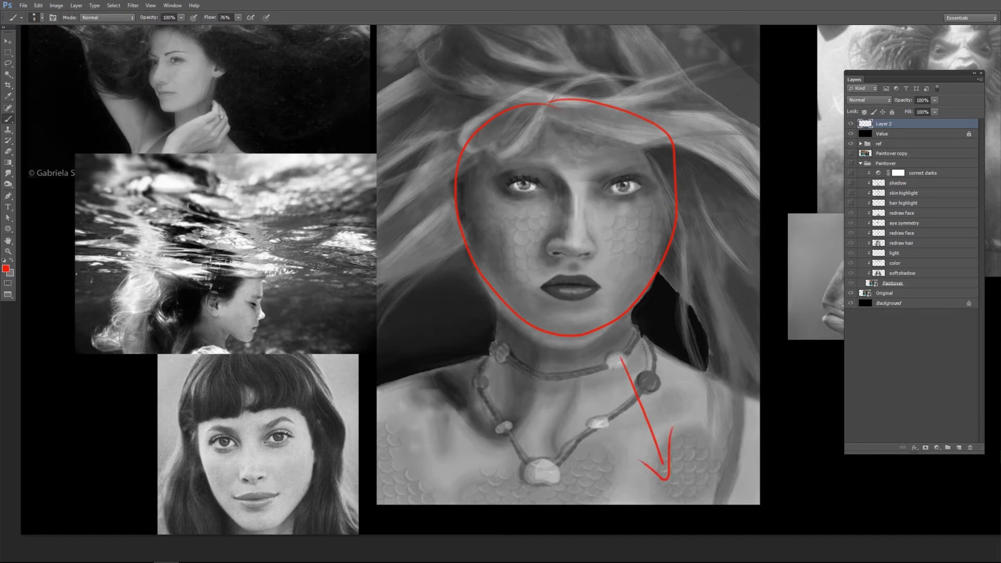
drag(535, 425, 490, 429)
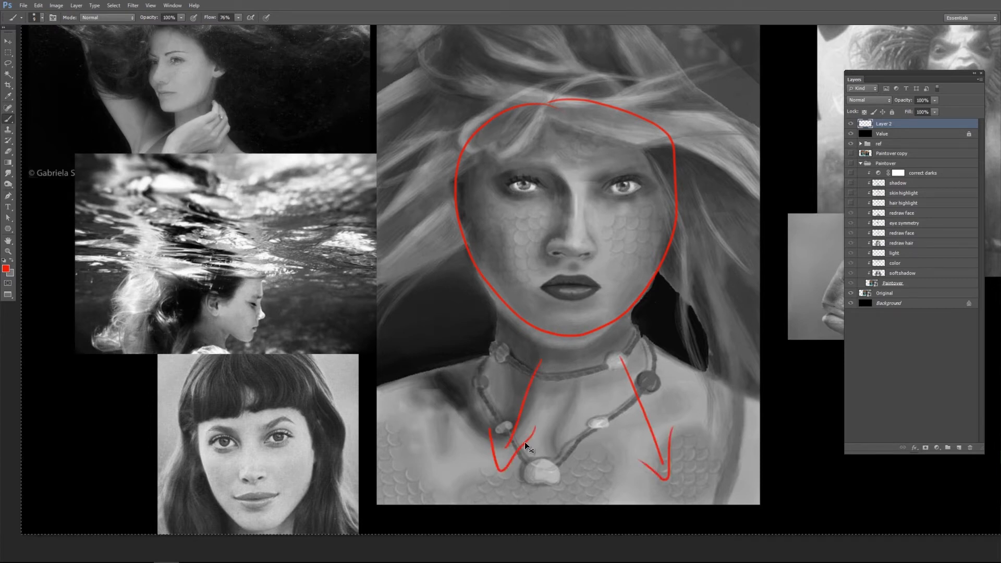
key(ctrl+a)
key(Delete)
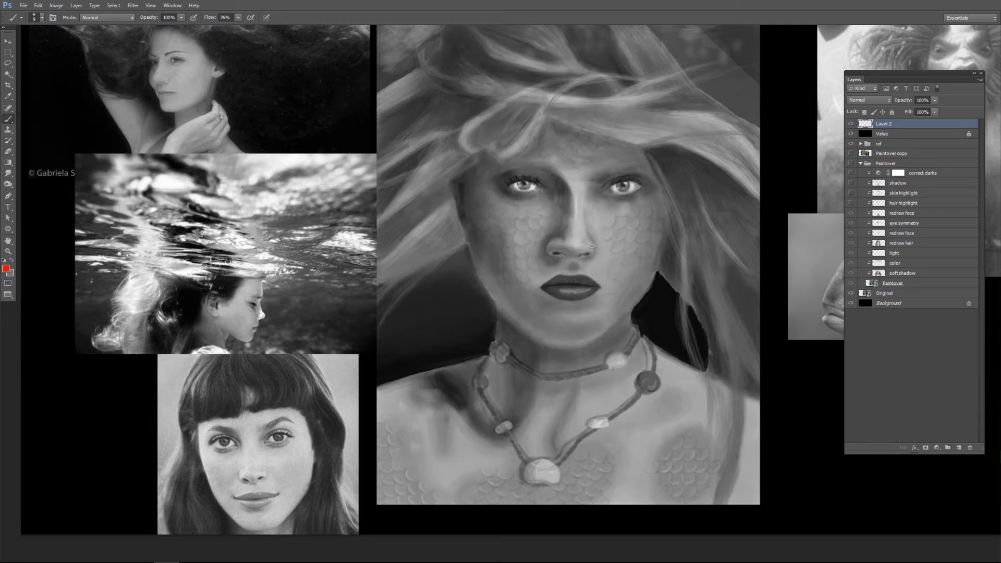
- Show the Paintover group, mark the upper chest around the pendant in red, and clear the marks
click(851, 163)
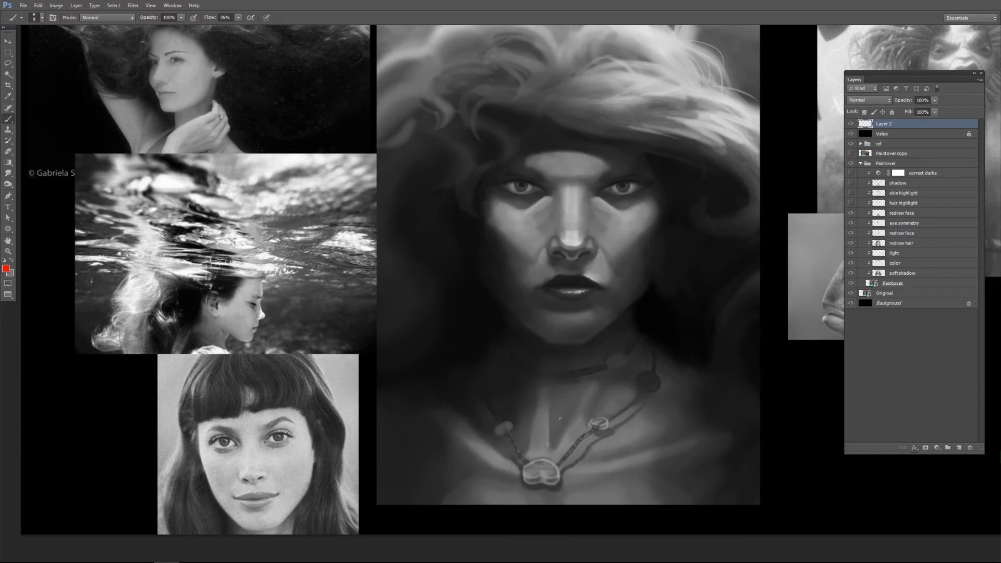
drag(632, 327, 619, 353)
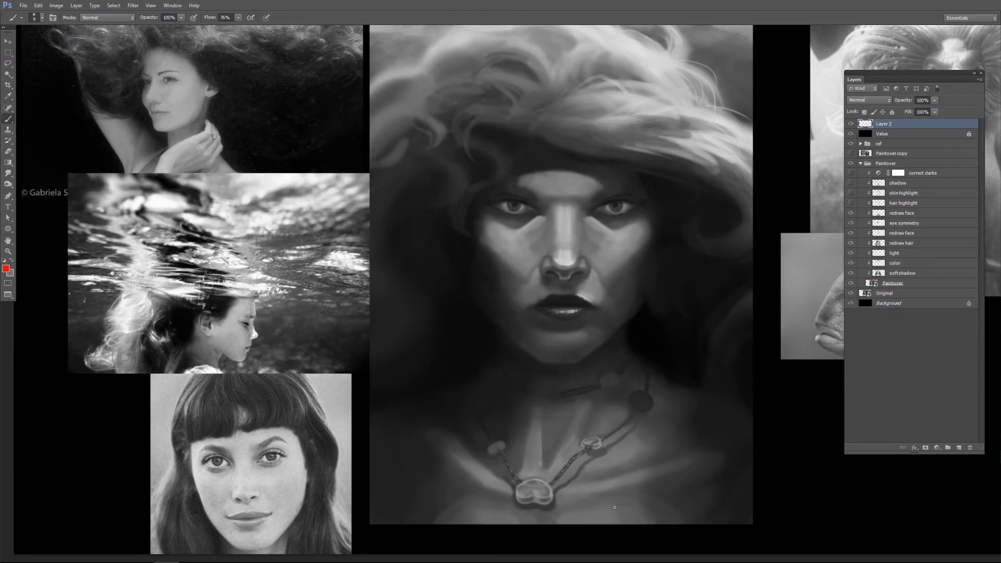
mouse_move(574, 498)
mouse_down()
mouse_move(651, 475)
mouse_move(685, 520)
mouse_up()
drag(539, 483, 539, 484)
drag(462, 481, 506, 493)
drag(462, 481, 424, 523)
key(ctrl+a)
key(Delete)
- Cross out four shadowed parts of the necklace and outline the lit pendant and bead in red, and clear the annotations
key(z)
mouse_move(563, 452)
mouse_down()
mouse_move(609, 490)
mouse_move(591, 432)
mouse_move(593, 362)
mouse_move(588, 400)
mouse_move(550, 467)
mouse_move(515, 481)
mouse_move(473, 472)
mouse_move(450, 439)
mouse_move(536, 403)
mouse_move(593, 355)
mouse_move(623, 364)
mouse_up()
key(b)
drag(687, 295, 631, 345)
drag(646, 300, 674, 336)
mouse_move(600, 276)
mouse_down()
mouse_move(636, 266)
mouse_move(628, 291)
mouse_up()
drag(420, 370, 443, 408)
drag(536, 284, 505, 315)
drag(511, 292, 535, 328)
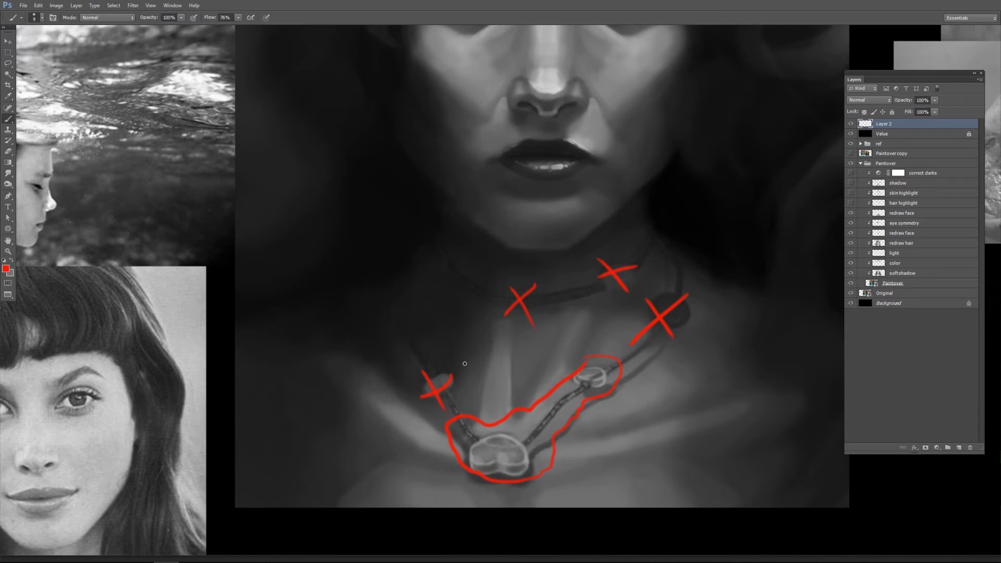
key(ctrl+a)
key(Delete)
- Show the hair highlight layer and hide the Value layer to view the highlighted hair in colour
key(z)
drag(587, 268, 542, 267)
drag(619, 228, 636, 295)
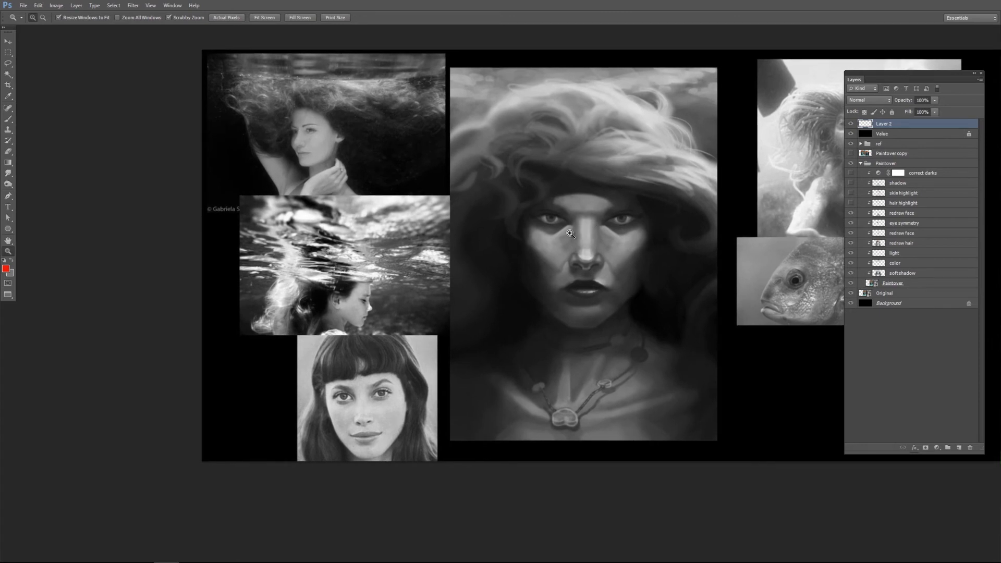
click(852, 204)
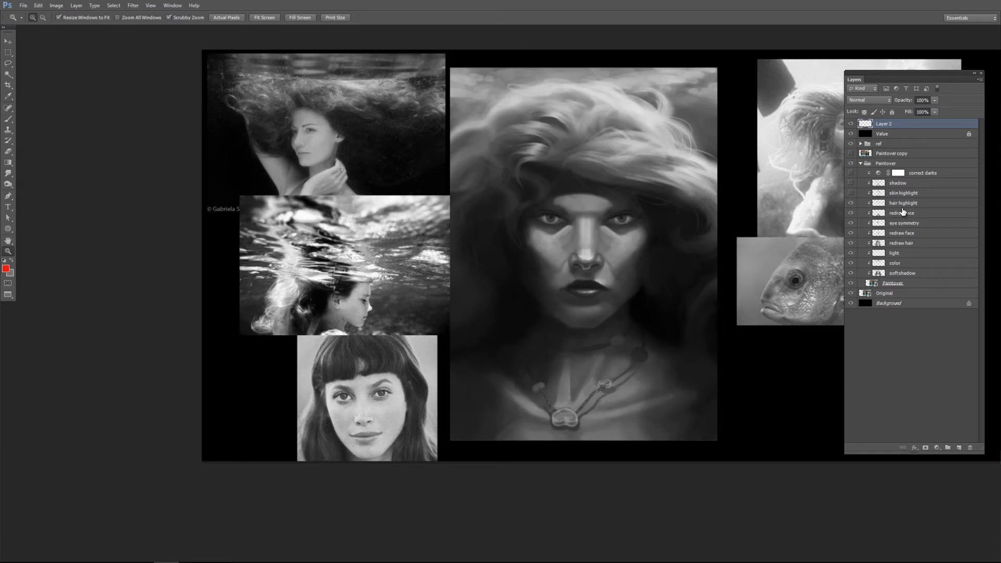
click(546, 139)
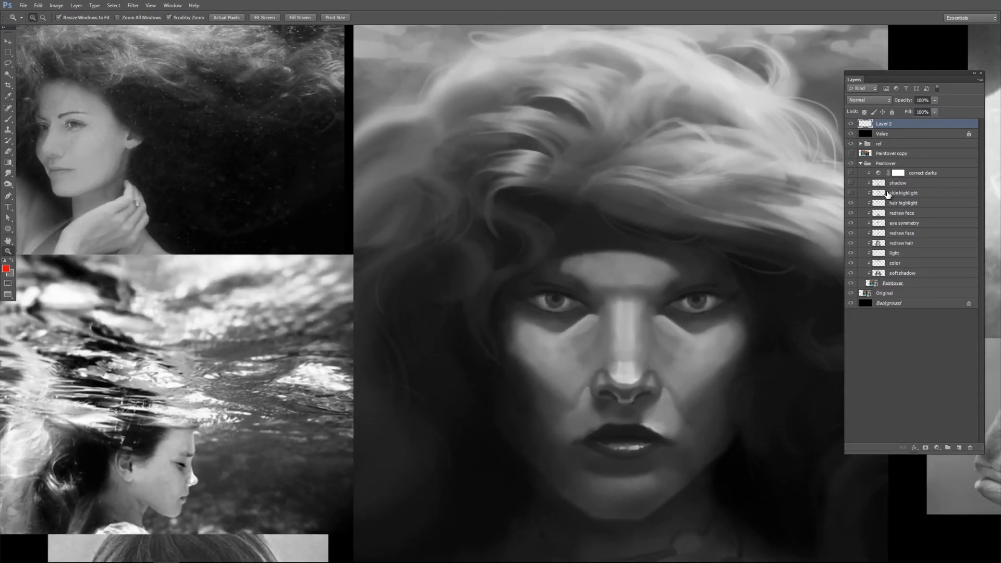
click(850, 133)
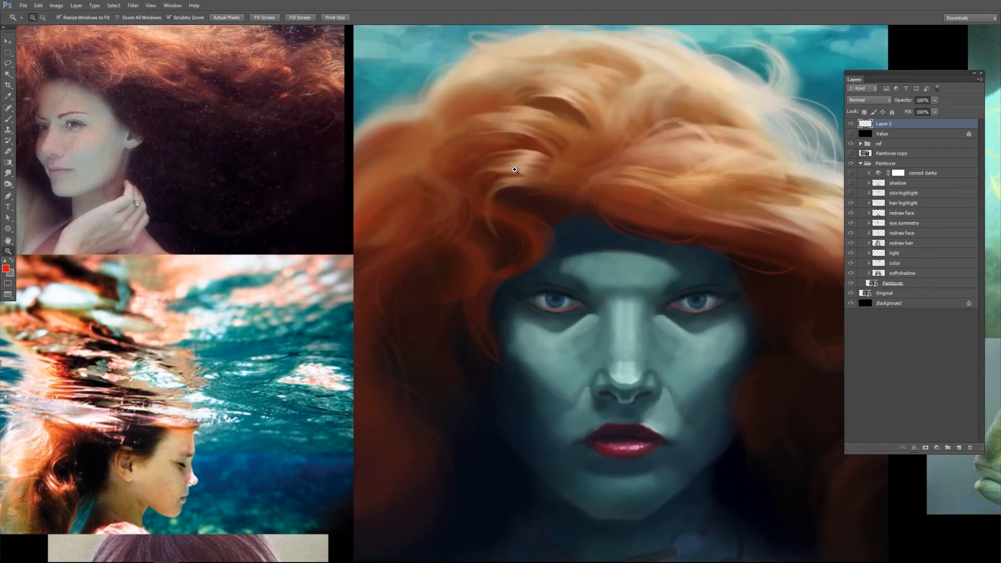
- Toggle the hair highlight layer on and off to compare the hair with and without its highlights
click(851, 203)
click(851, 204)
drag(730, 297, 678, 336)
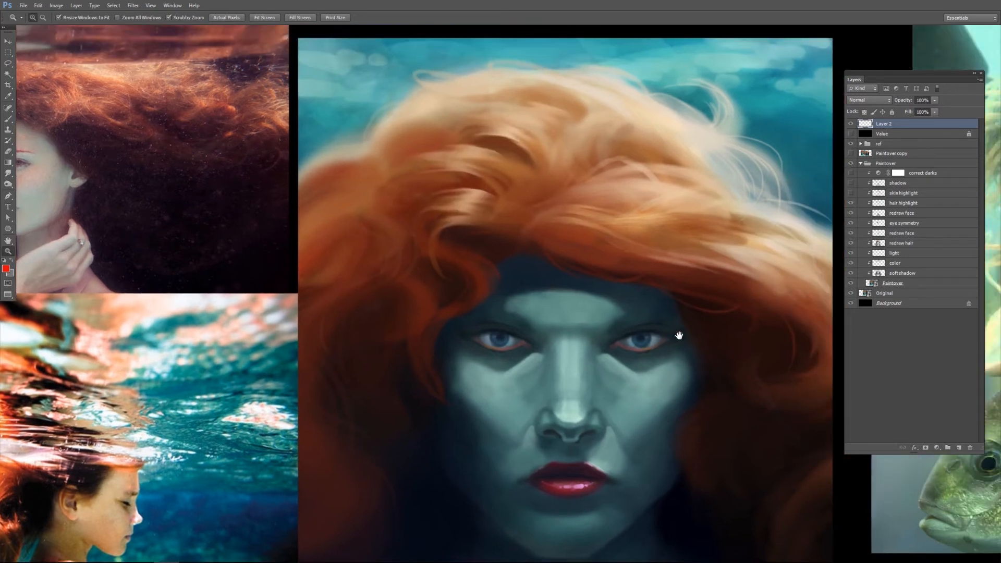
click(902, 203)
click(851, 204)
click(852, 204)
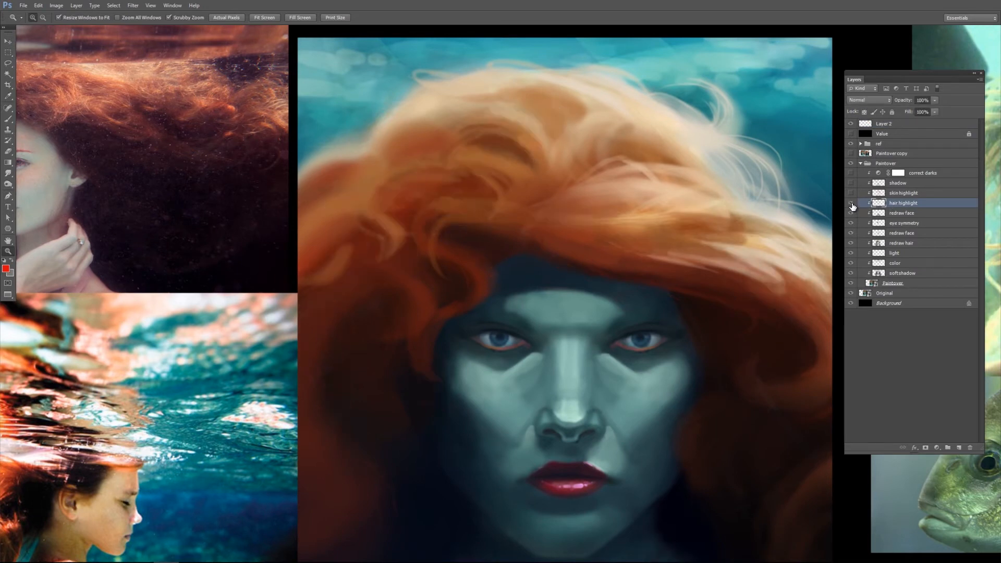
click(851, 203)
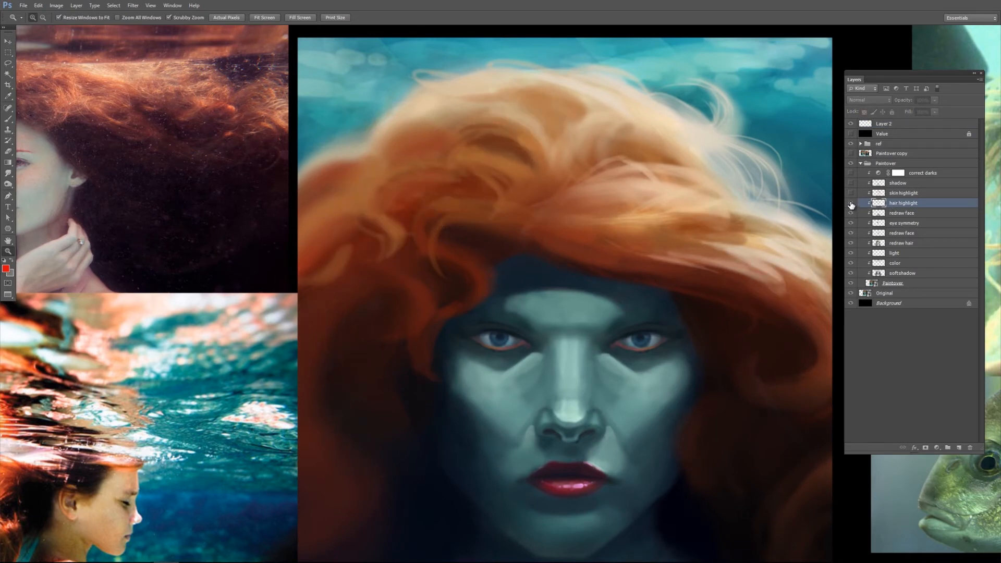
click(851, 203)
- Preview the portrait with the skin highlight layer shown, and hide that layer again
click(851, 196)
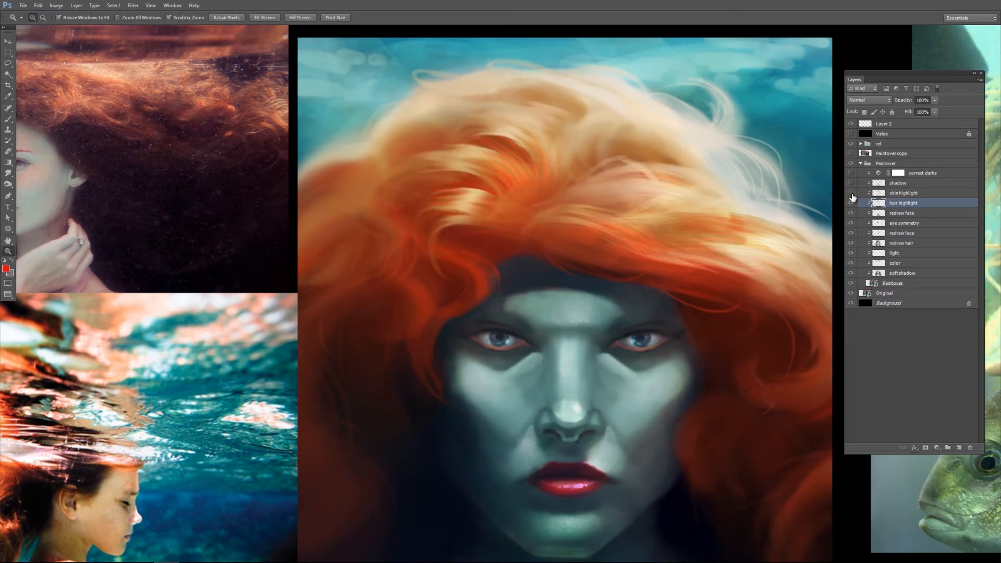
click(852, 197)
click(852, 197)
- Compare the hair again, leave the hair highlight layer hidden, and make Layer 2 the active layer
click(851, 204)
click(851, 204)
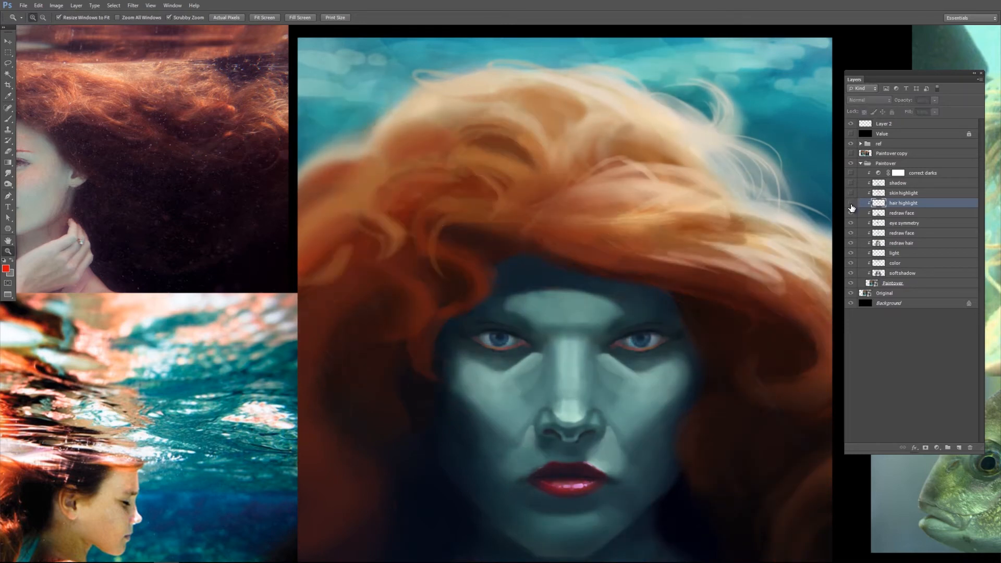
click(853, 206)
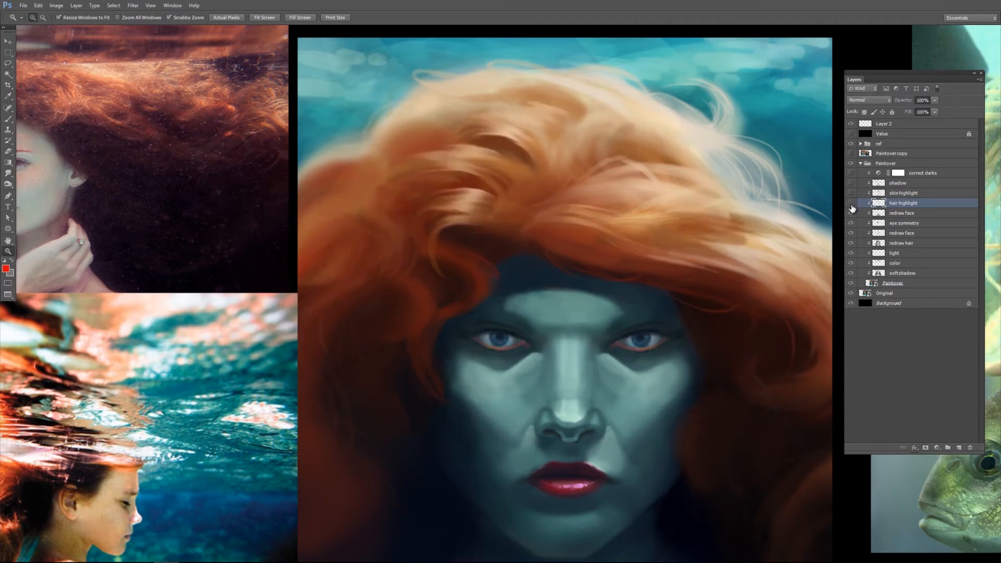
click(852, 205)
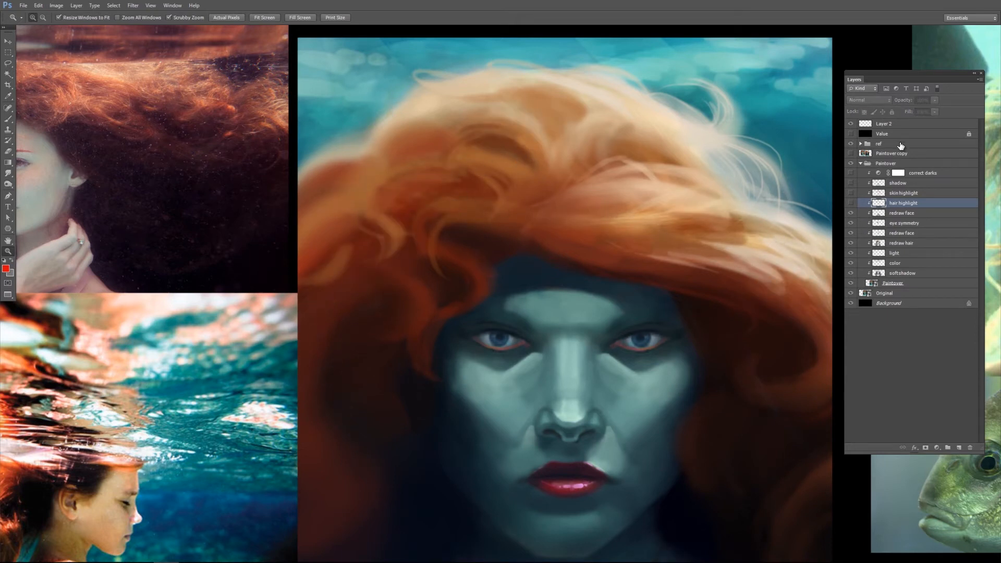
click(916, 126)
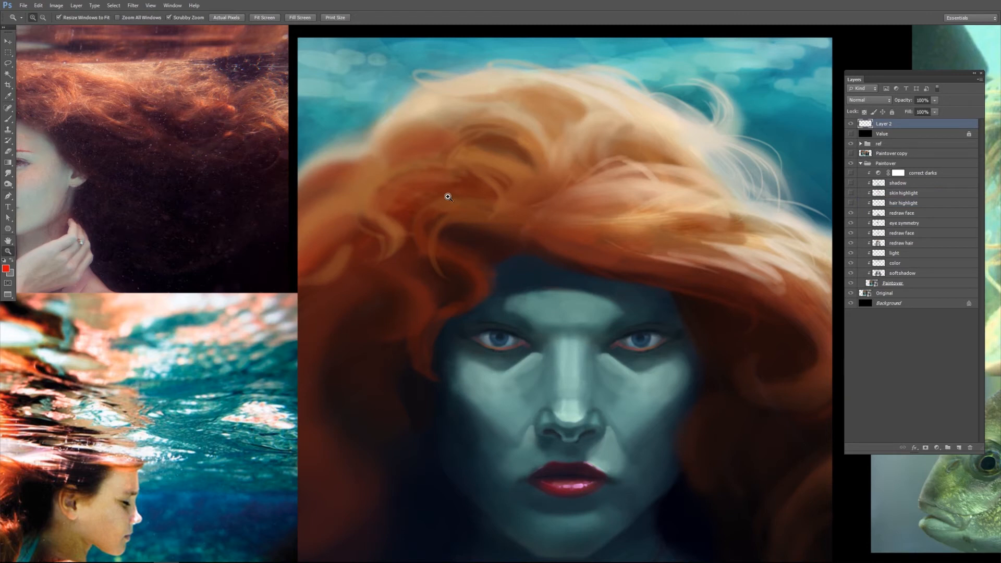
- Switch to the Brush and set the foreground colour to bright red for annotating beside the reference photos
drag(462, 202, 558, 234)
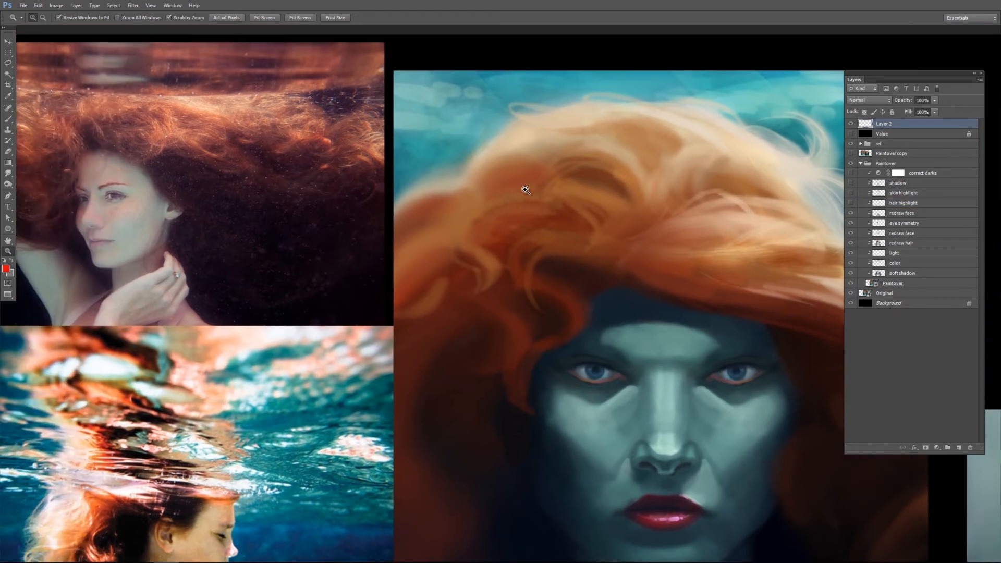
key(b)
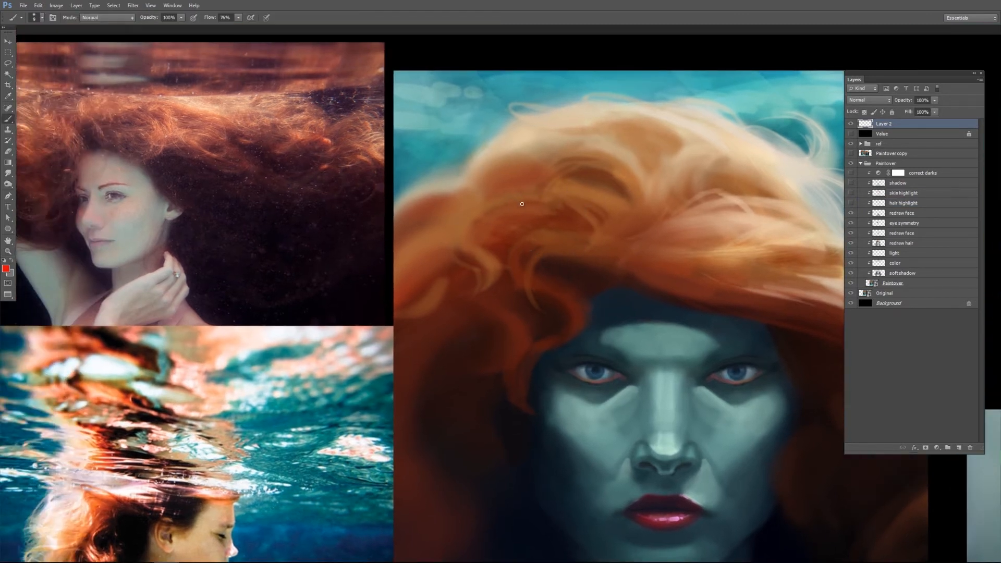
drag(496, 296, 453, 338)
key(ctrl+z)
mouse_move(83, 525)
mouse_down()
mouse_move(328, 324)
mouse_move(470, 258)
mouse_move(452, 256)
mouse_up()
alt+click(443, 348)
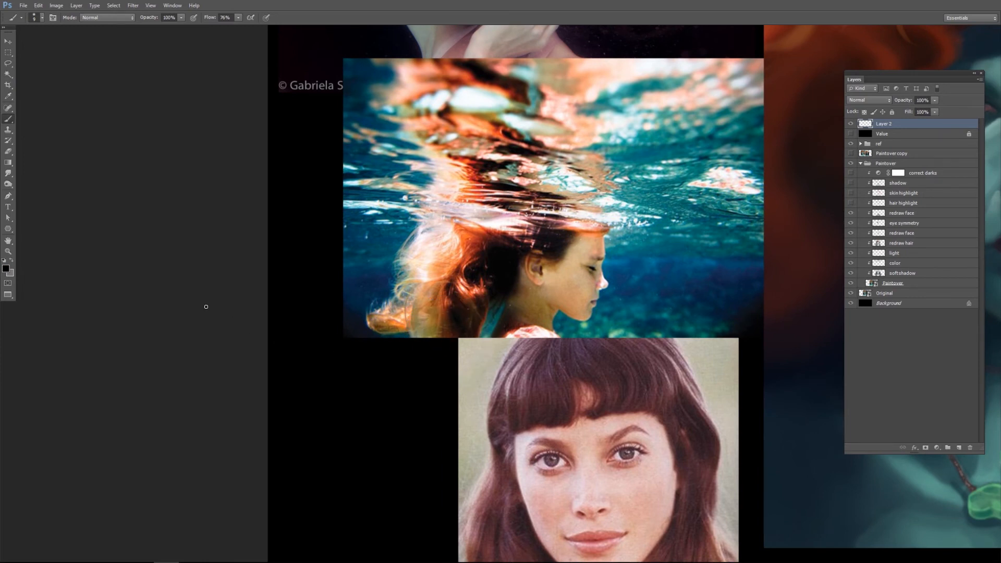
click(6, 269)
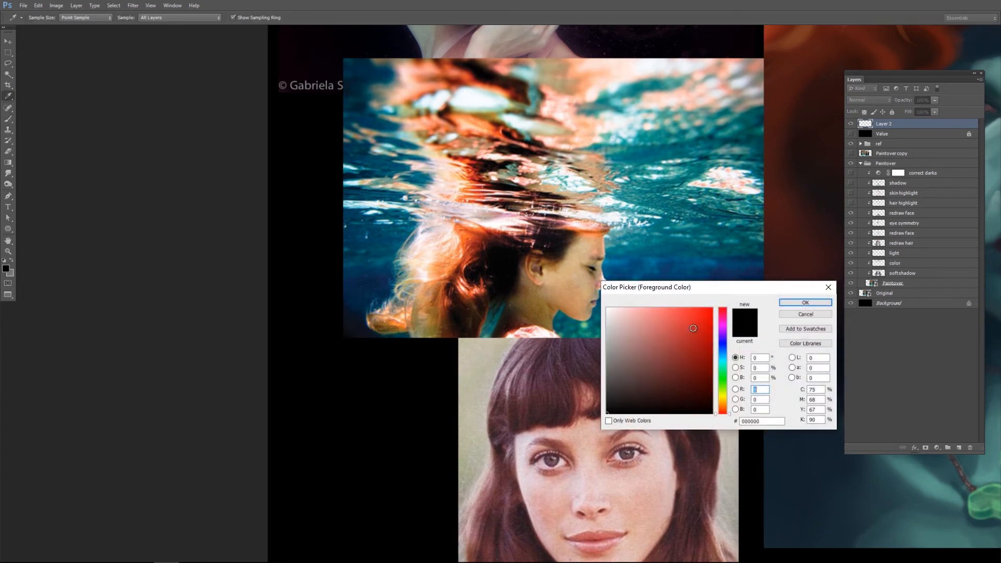
click(712, 322)
click(804, 301)
- Sketch a curved hair lock in red beside the fringed woman's photo and fill in a highlight band across it
drag(400, 448, 415, 344)
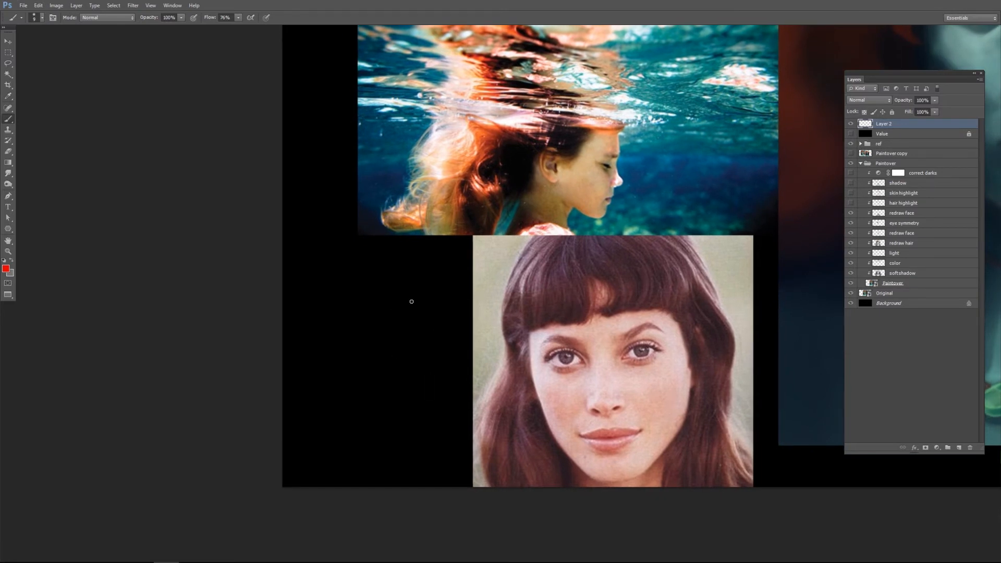
drag(396, 278, 437, 362)
mouse_move(354, 301)
mouse_down()
mouse_move(381, 325)
mouse_move(398, 389)
mouse_move(427, 416)
mouse_up()
drag(436, 369, 444, 423)
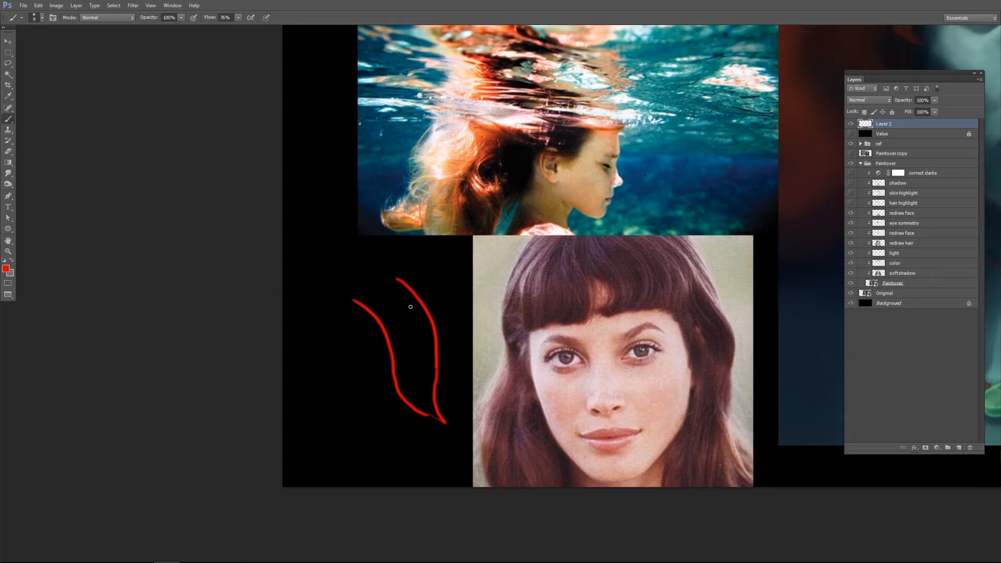
drag(428, 341, 428, 371)
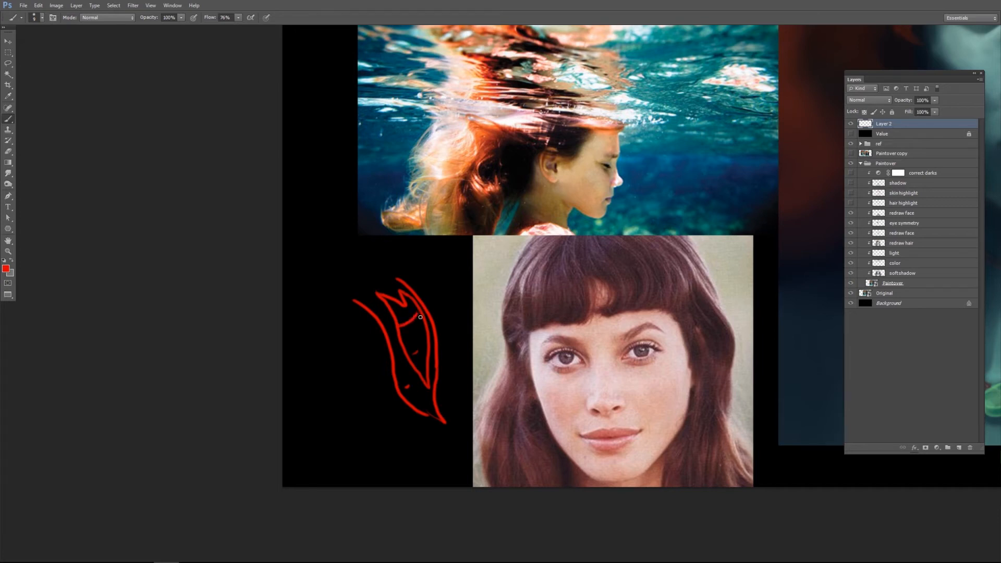
drag(403, 350, 429, 324)
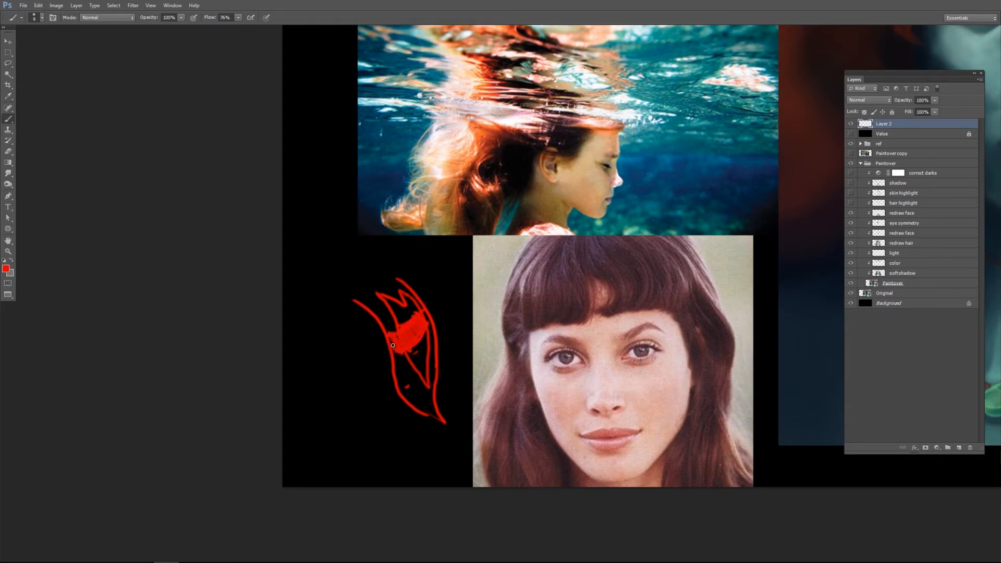
- Draw red direction arrows across the highlight band and down the lock's length, and clear the whole sketch
drag(444, 300, 351, 353)
drag(340, 348, 365, 336)
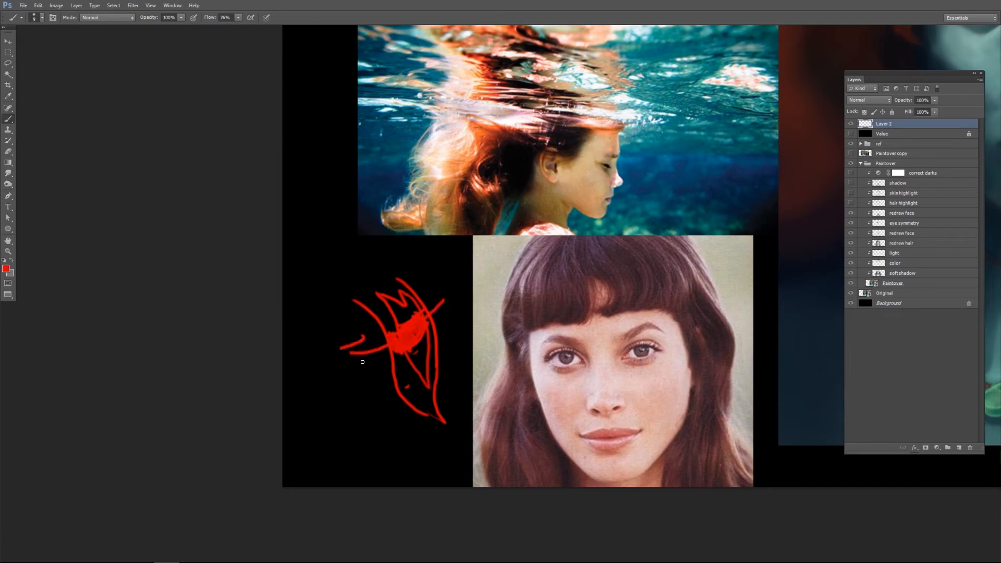
mouse_move(353, 273)
mouse_down()
mouse_move(414, 345)
mouse_move(428, 423)
mouse_move(449, 461)
mouse_move(434, 442)
mouse_up()
key(ctrl+alt+z)
key(ctrl+alt+z)
drag(458, 445, 427, 431)
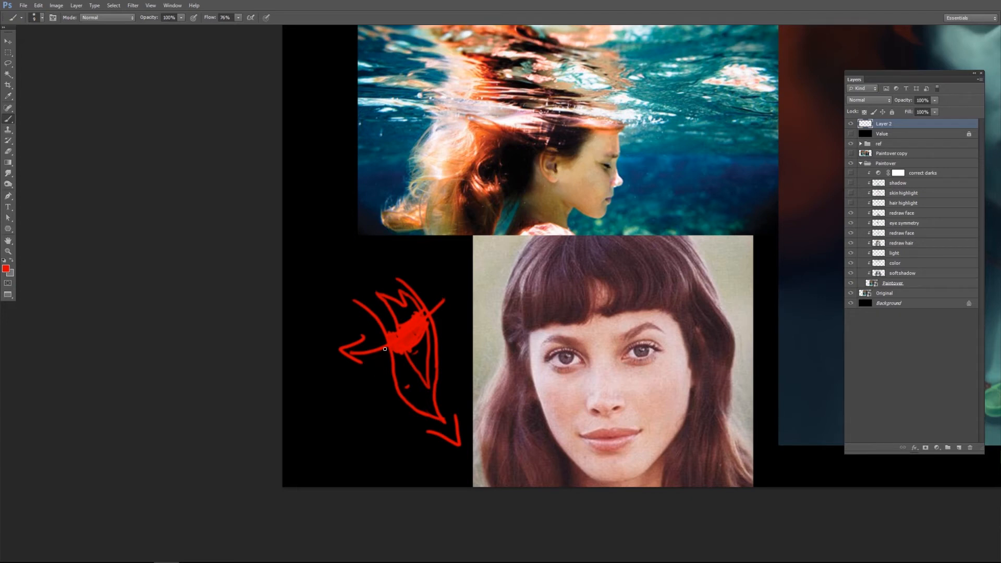
key(ctrl+a)
key(ctrl+x)
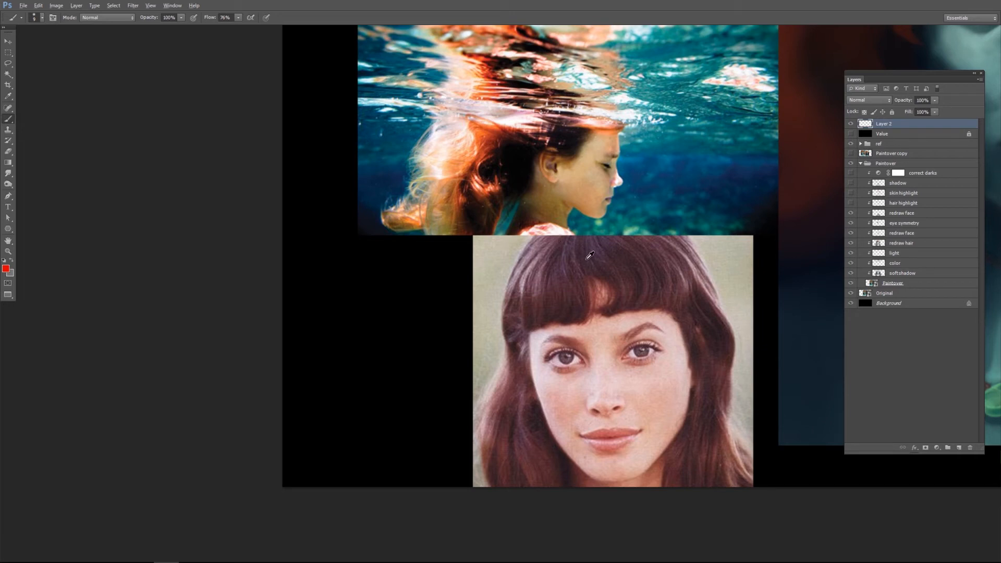
- Paint a soft, broad hair lock beside the woman's photo in dark brown sampled from her fringe
alt+click(631, 263)
key(bracketright)
key(bracketright)
key(bracketright)
key(bracketright)
key(bracketright)
key(bracketright)
key(bracketright)
key(bracketright)
key(bracketright)
key(bracketright)
key(bracketright)
key(bracketright)
key(bracketright)
key(bracketright)
key(bracketleft)
key(bracketleft)
key(bracketleft)
key(bracketleft)
mouse_move(373, 320)
mouse_down()
mouse_move(404, 425)
mouse_move(352, 317)
mouse_move(382, 404)
mouse_move(334, 285)
mouse_move(401, 451)
mouse_move(359, 293)
mouse_move(374, 281)
mouse_move(407, 445)
mouse_up()
- Trim the lock's edge with the Eraser and widen its outer side with more dark brown paint
key(bracketright)
key(e)
mouse_move(382, 441)
mouse_down()
mouse_move(360, 396)
mouse_move(387, 453)
mouse_move(337, 349)
mouse_up()
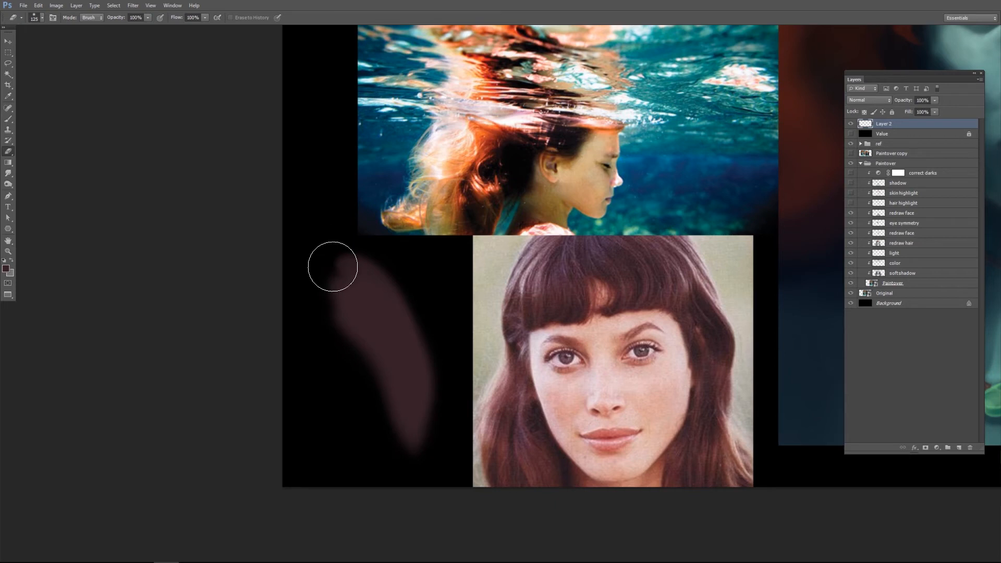
key(b)
mouse_move(374, 293)
mouse_down()
mouse_move(389, 422)
mouse_move(383, 287)
mouse_move(423, 305)
mouse_move(400, 463)
mouse_up()
drag(429, 391, 419, 449)
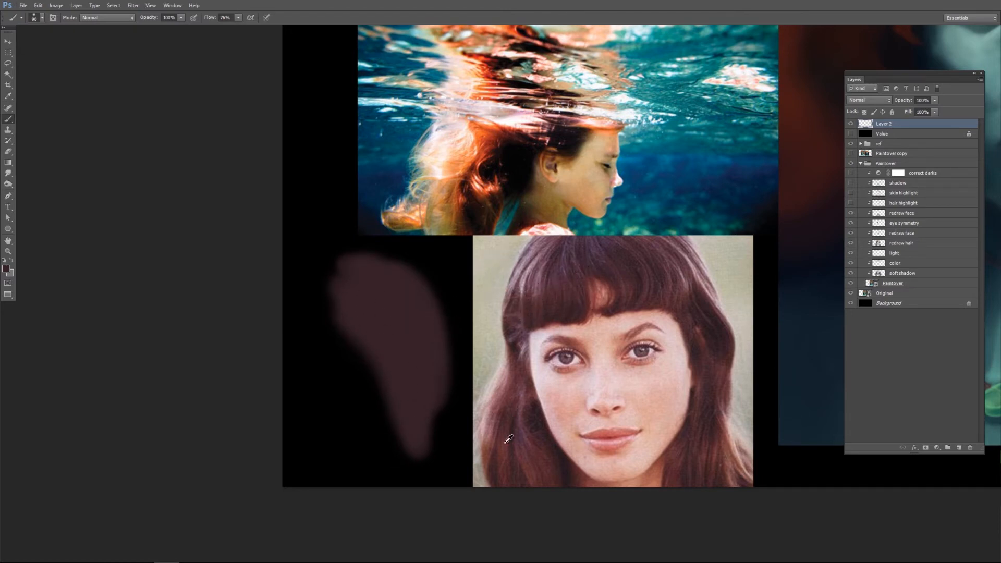
- Paint a lighter midtone down the centre of the lock at 70% opacity, using reddish brown sampled from the woman's lower hair
alt+click(494, 444)
key(bracketright)
key(bracketright)
key(7)
mouse_move(383, 292)
mouse_down()
mouse_move(405, 311)
mouse_move(402, 402)
mouse_up()
key(bracketright)
key(bracketright)
drag(372, 290, 412, 447)
- Extend the reddish-brown midtone toward the lock's tip and blend it into the dark base with varied brush sizes
key(bracketleft)
key(bracketleft)
key(bracketleft)
drag(401, 334, 412, 454)
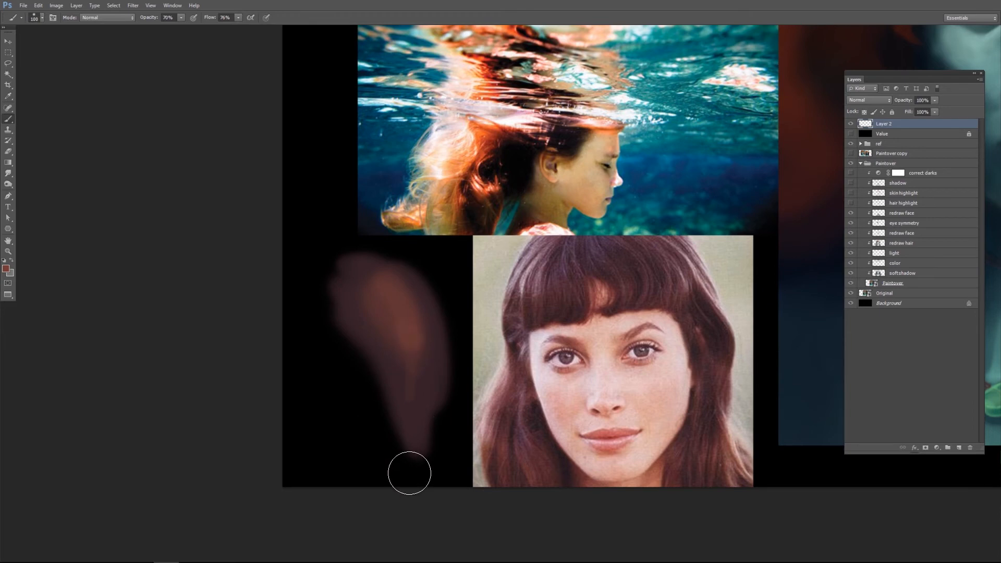
key(bracketright)
key(bracketright)
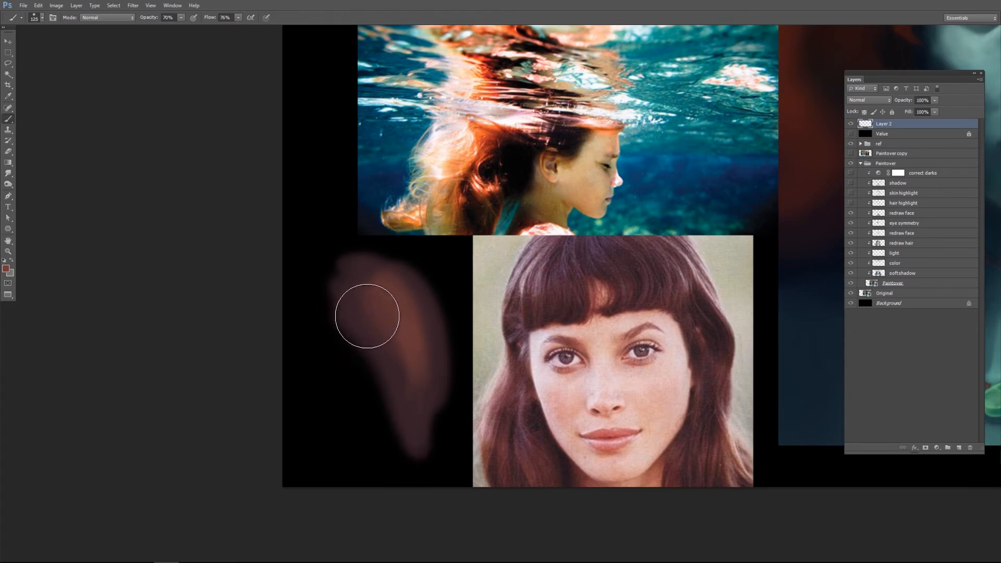
mouse_move(376, 342)
mouse_down()
mouse_move(407, 364)
mouse_move(380, 317)
mouse_up()
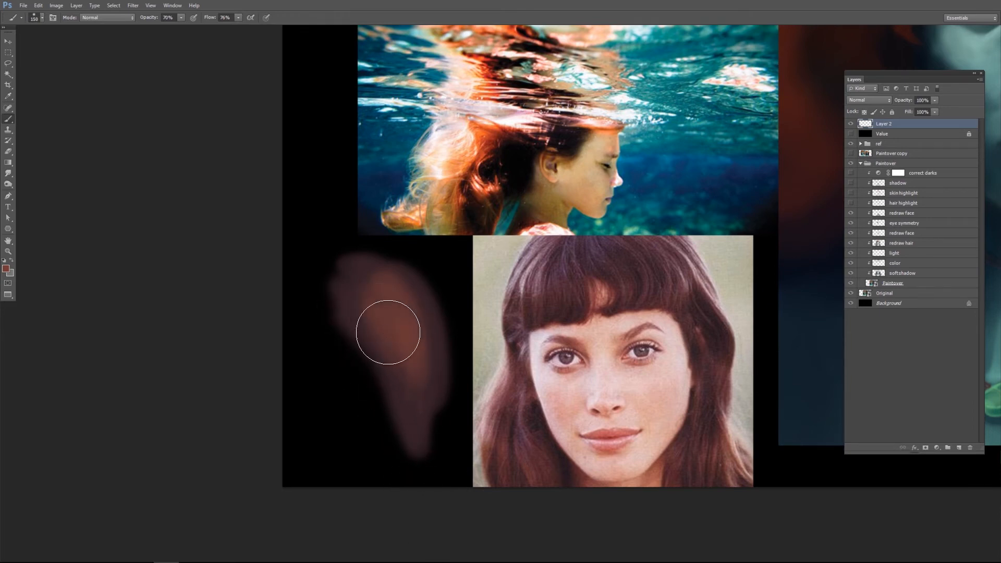
alt+click(406, 347)
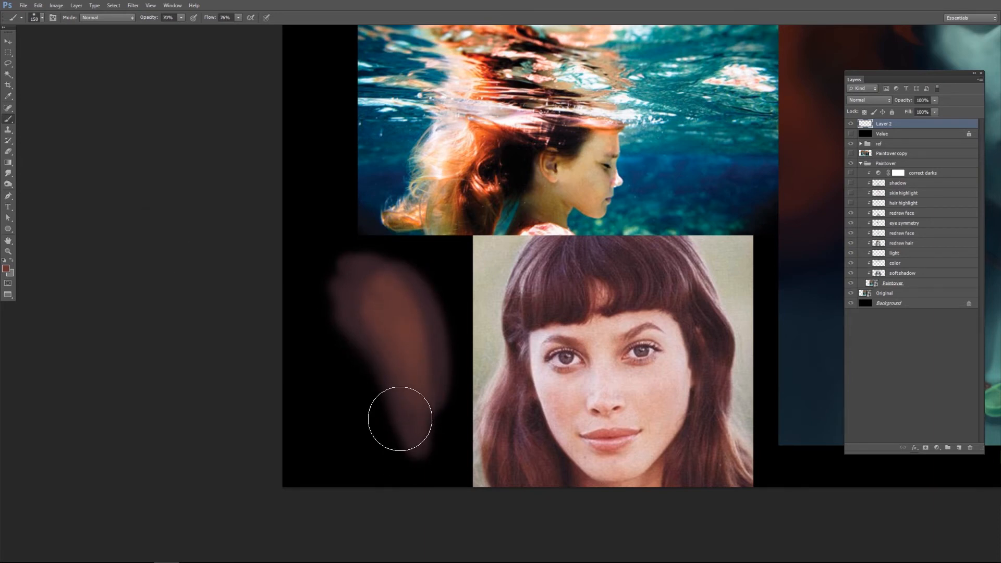
key(e)
mouse_move(421, 375)
mouse_down()
mouse_move(421, 402)
mouse_move(385, 235)
mouse_up()
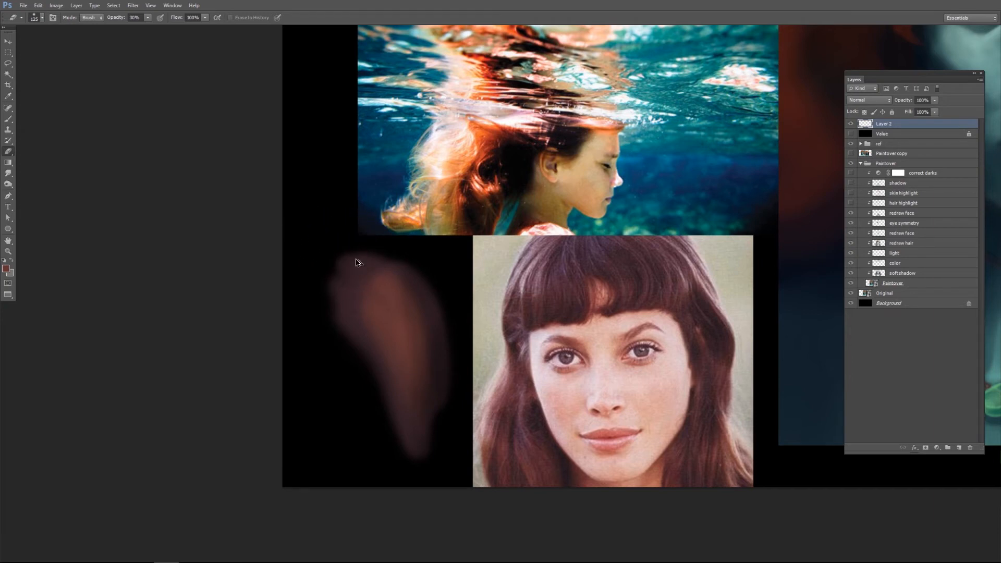
key(ctrl+alt+z)
key(ctrl+alt+z)
- Softly fade the painted lock along its length with an enlarged Eraser at 20% opacity
key(2)
key(bracketright)
key(bracketright)
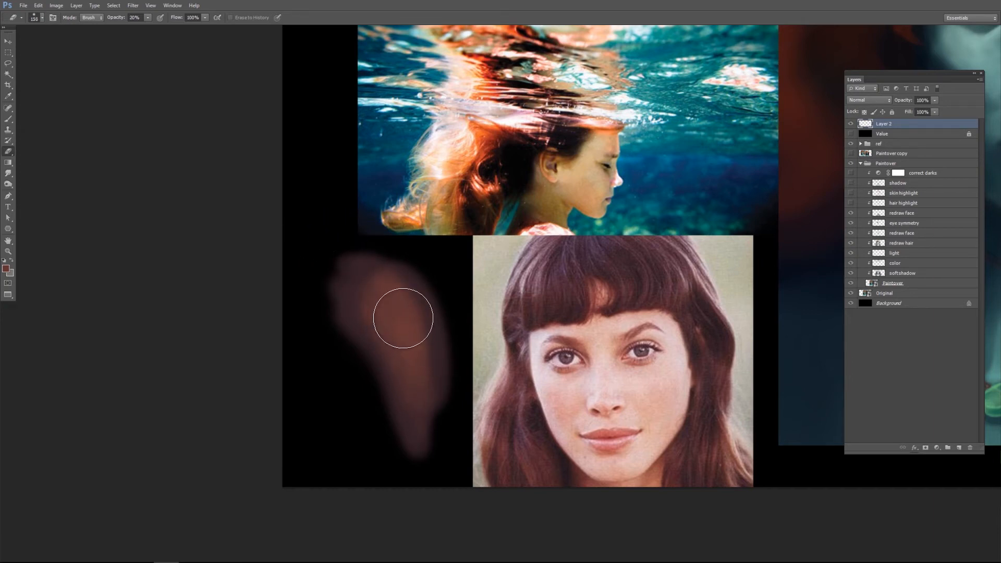
drag(405, 277, 421, 445)
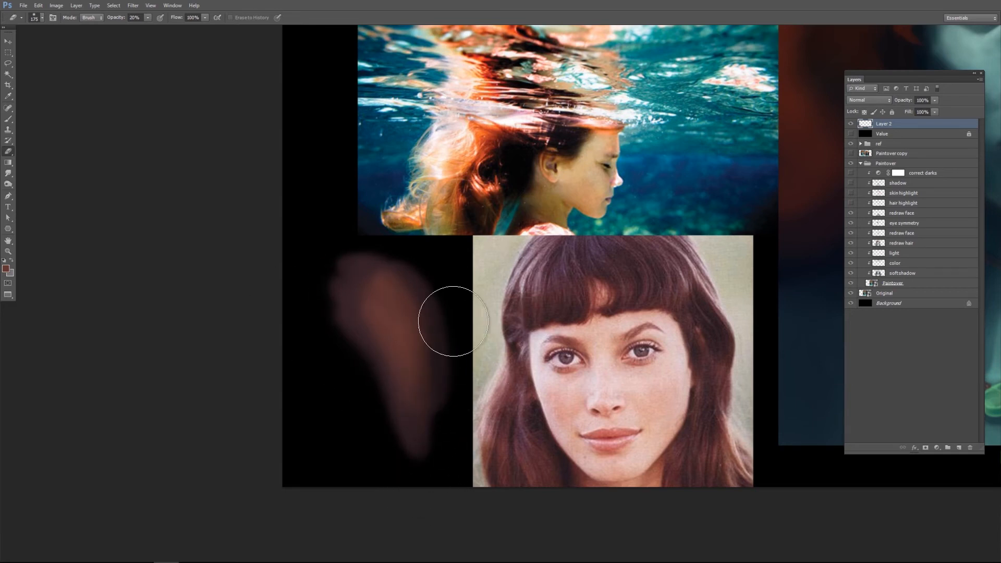
- Add a new layer and brush a diagonal highlight band across the lock in pale pink sampled from the woman's hair
click(956, 450)
key(b)
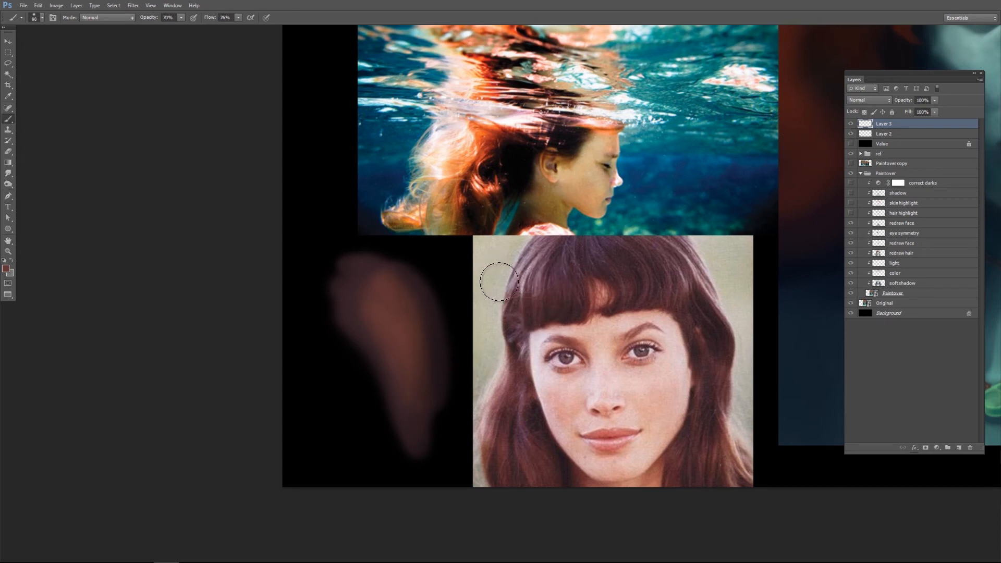
alt+click(525, 282)
drag(431, 295, 365, 359)
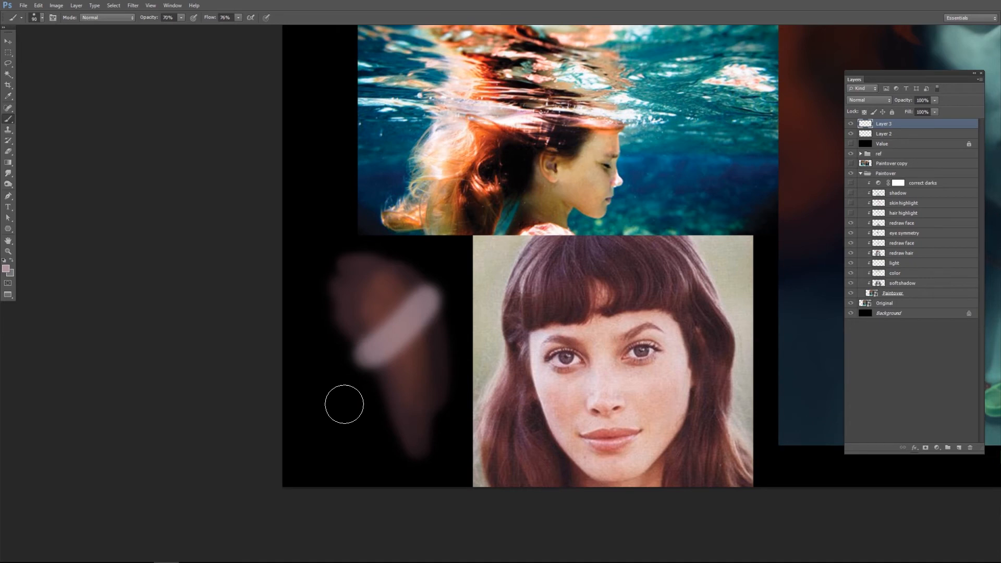
- Move the toolbox beside the painted lock and choose the Smudge tool at 70% strength with Sample All Layers off
click(8, 174)
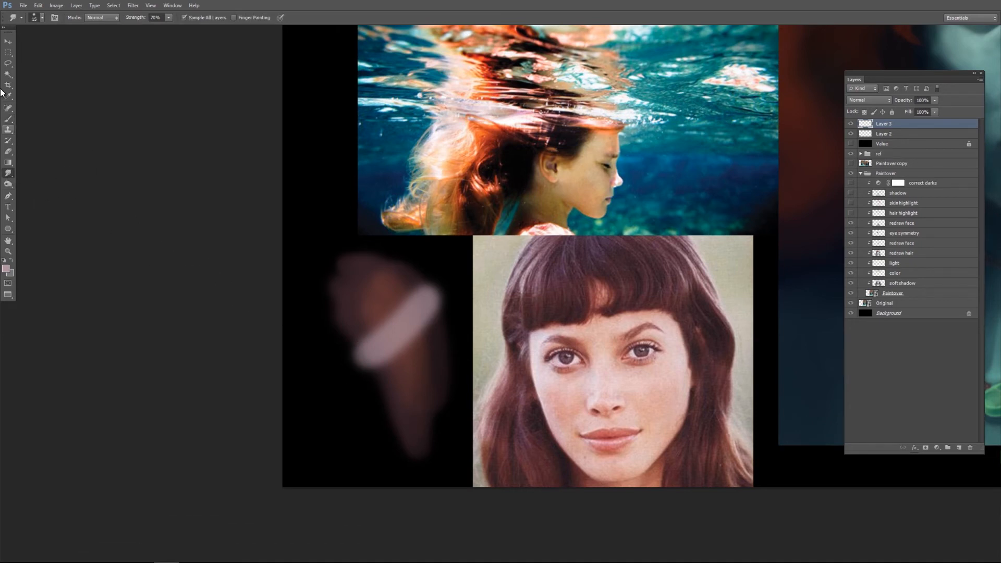
drag(10, 35, 294, 190)
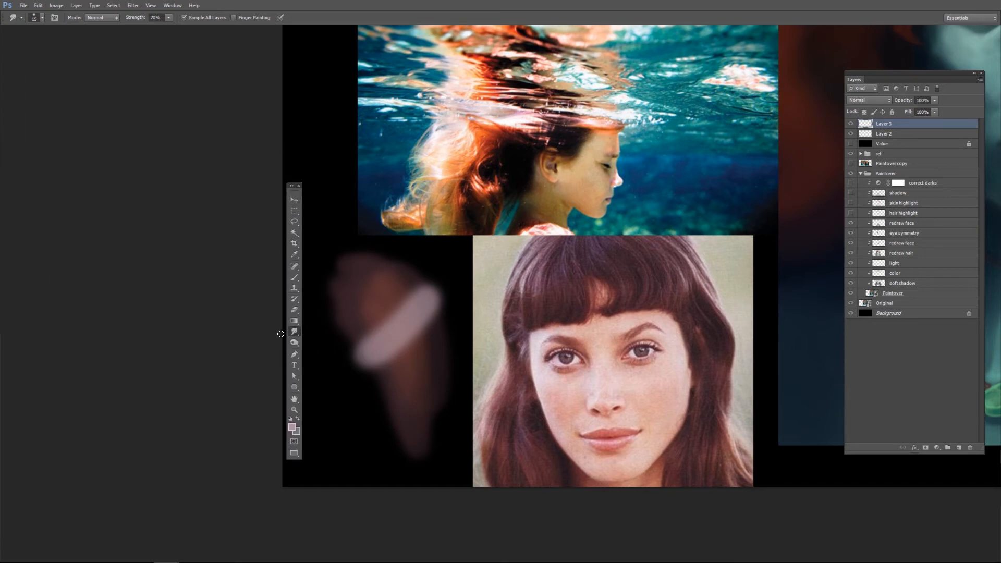
click(295, 334)
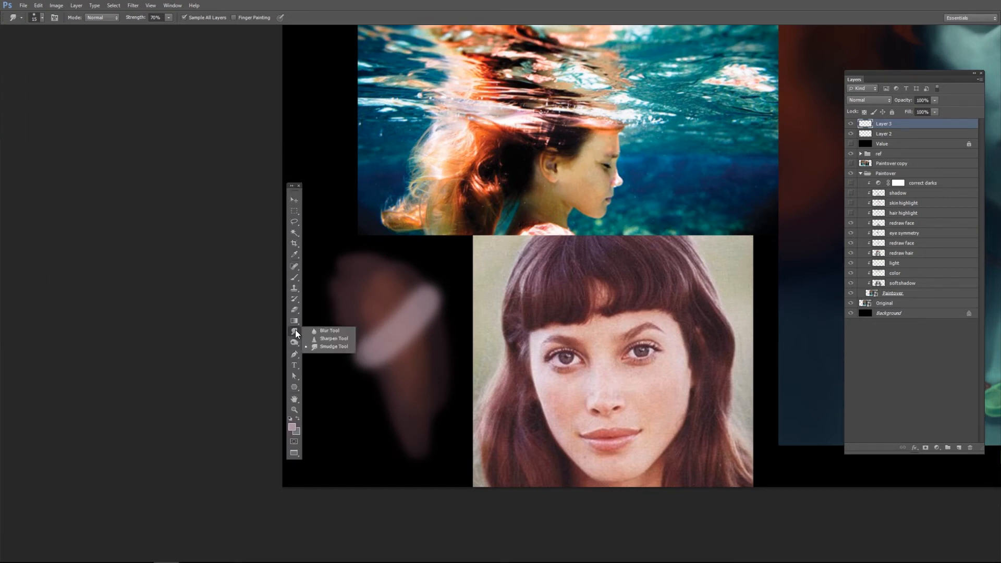
click(319, 347)
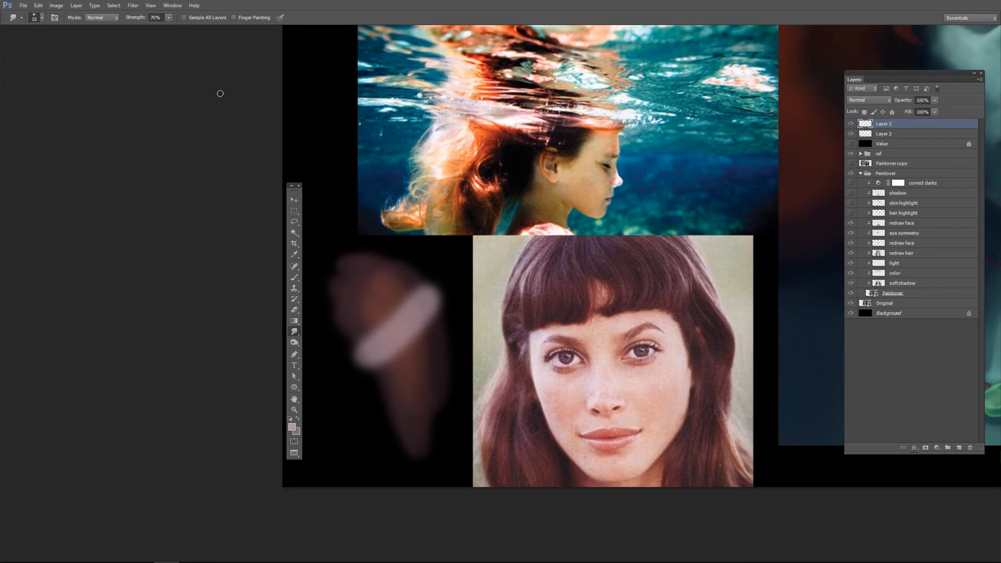
- Smudge the highlight band along the hair direction at 50% strength to break it into jagged strands
key(bracketright)
click(851, 124)
click(851, 124)
mouse_move(379, 304)
mouse_down()
mouse_move(417, 370)
mouse_move(401, 331)
mouse_up()
key(ctrl+z)
key(])
drag(382, 302, 423, 389)
mouse_move(433, 353)
mouse_down()
mouse_move(362, 266)
mouse_move(400, 280)
mouse_move(446, 381)
mouse_move(369, 338)
mouse_move(399, 373)
mouse_move(338, 286)
mouse_up()
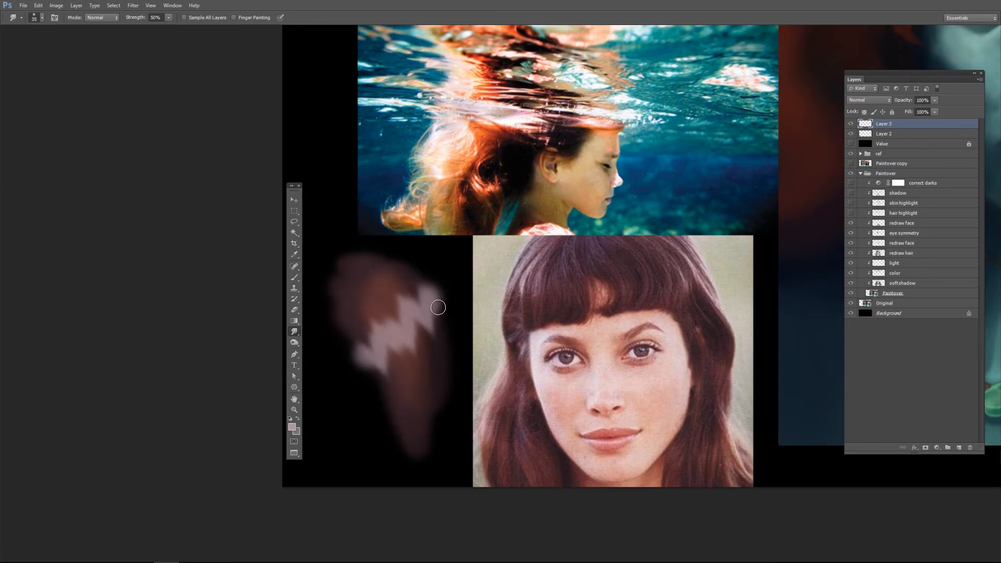
- Fade both ends of the pale highlight band on the lock with a soft 175 px Eraser at 30% opacity
key(e)
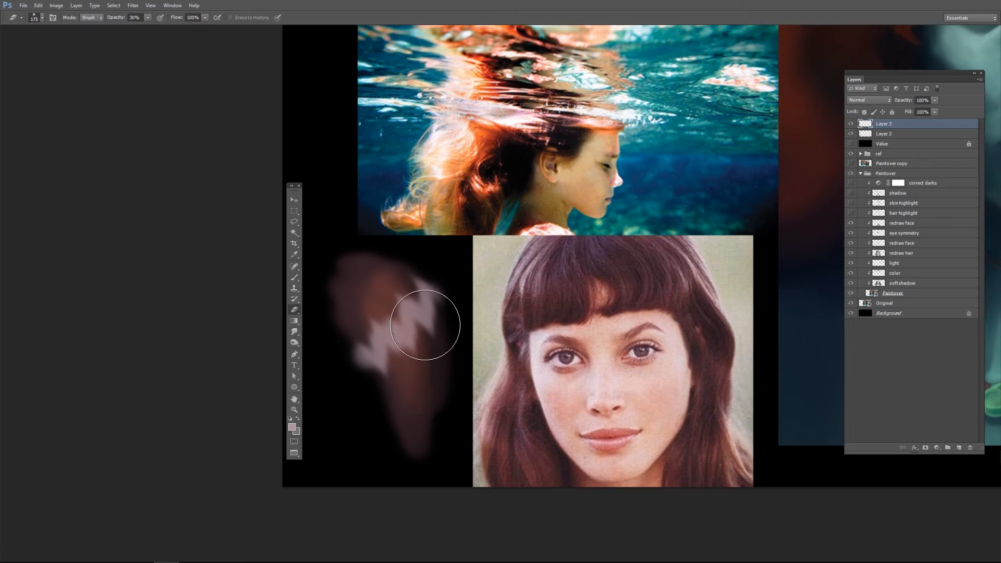
drag(421, 267, 436, 328)
drag(413, 257, 459, 313)
drag(352, 363, 334, 355)
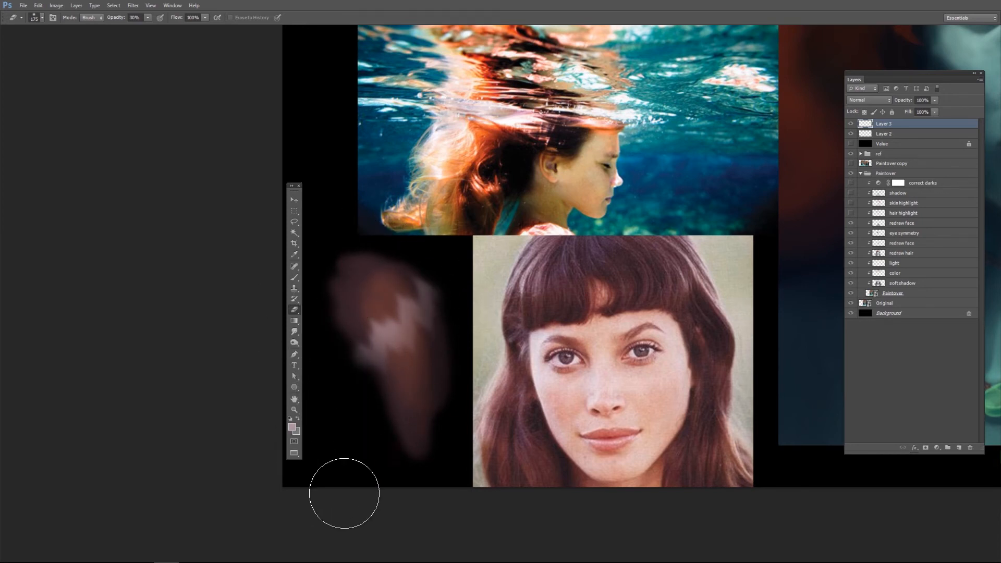
- On Layer 2, smudge the base lock's lower end at 70% strength into separate, tapered strand tips
click(907, 135)
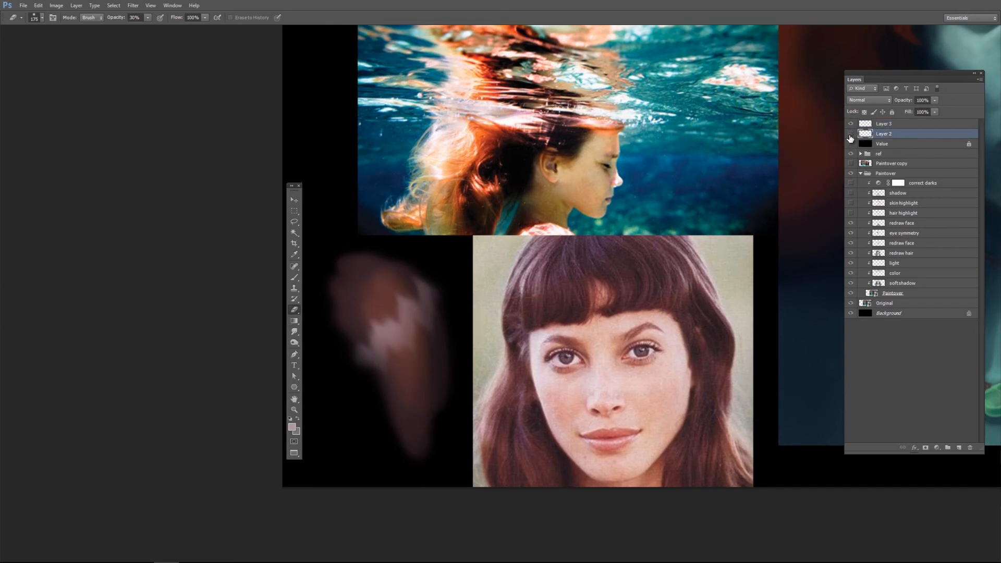
click(850, 135)
click(851, 135)
click(295, 332)
key(7)
key(])
drag(398, 364, 401, 400)
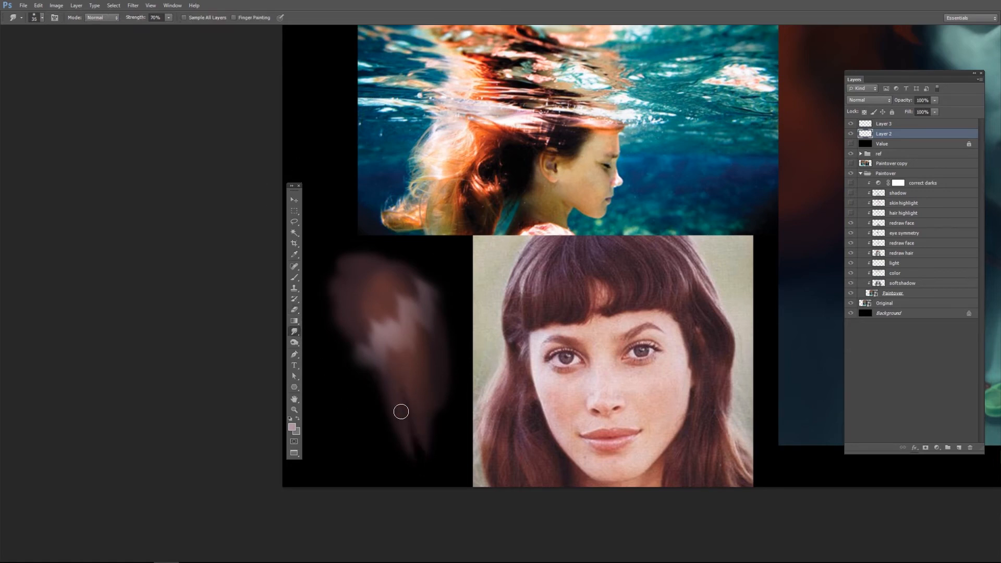
drag(435, 439, 409, 383)
drag(434, 421, 420, 360)
drag(447, 409, 432, 338)
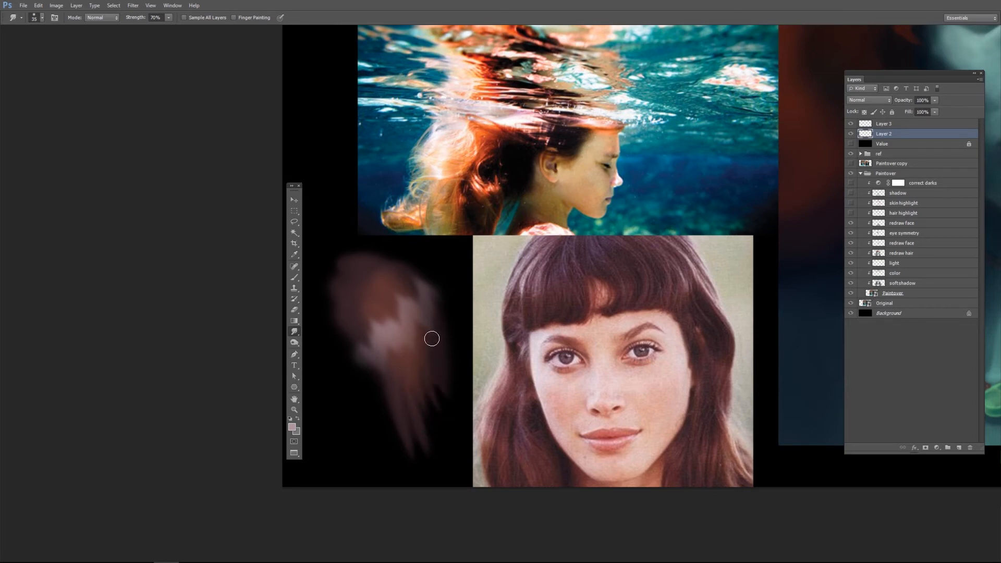
mouse_move(424, 376)
mouse_down()
mouse_move(452, 444)
mouse_move(367, 366)
mouse_move(394, 421)
mouse_move(394, 405)
mouse_move(388, 490)
mouse_up()
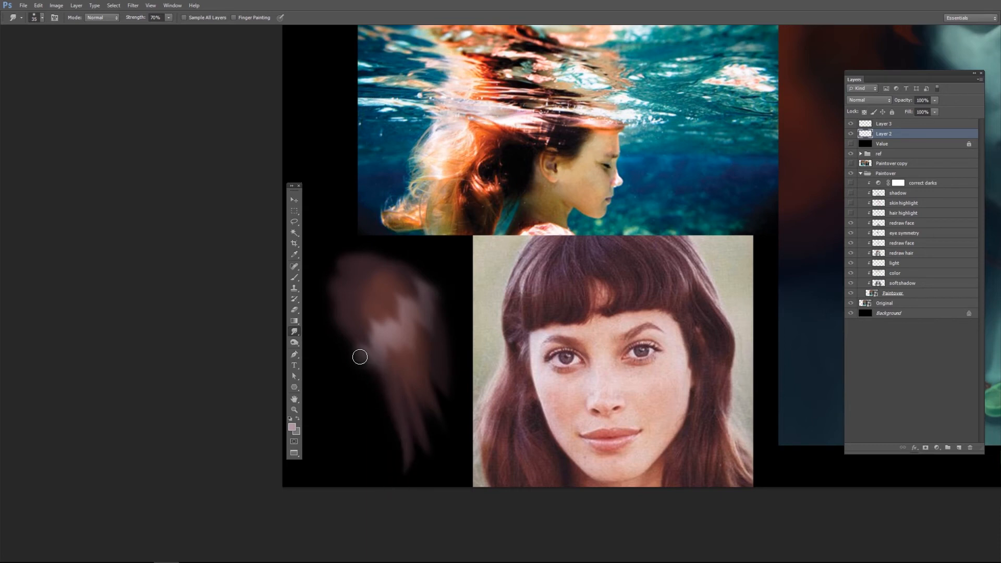
- Smudge longer strands downward from the lock's left edge, right side and middle to extend its tips
drag(343, 324, 386, 467)
drag(369, 355, 398, 484)
drag(429, 298, 450, 380)
mouse_move(407, 312)
mouse_down()
mouse_move(423, 395)
mouse_move(447, 442)
mouse_up()
drag(414, 396, 430, 460)
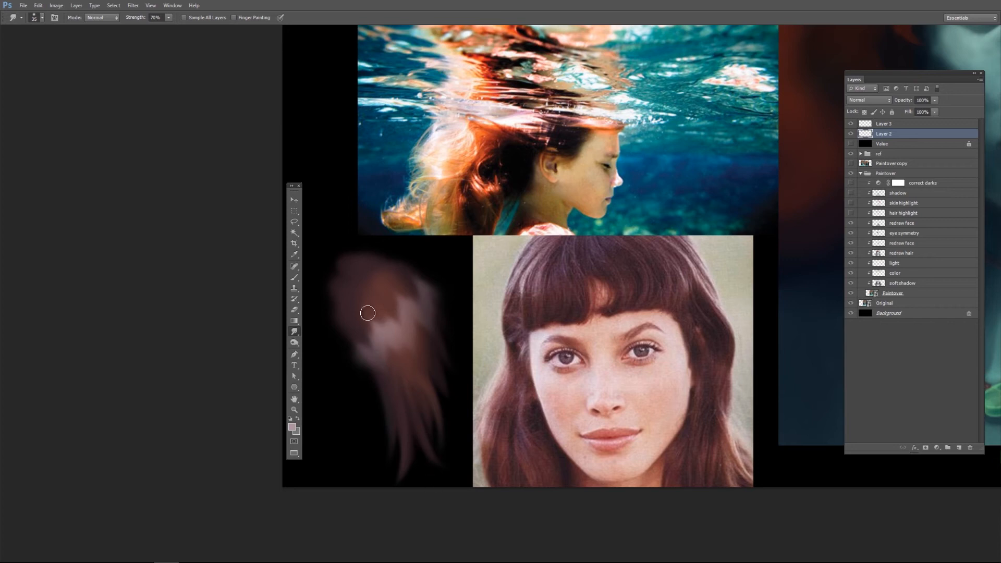
- Smudge the lock's rounded top and upper-left edge along the hair direction, reducing the strength to 40%
drag(344, 278, 384, 310)
key(4)
mouse_move(325, 284)
mouse_down()
mouse_move(385, 336)
mouse_move(372, 354)
mouse_up()
drag(322, 304, 365, 354)
- Add a new layer above Layer 3 and set its blend mode to Screen
click(893, 125)
key(e)
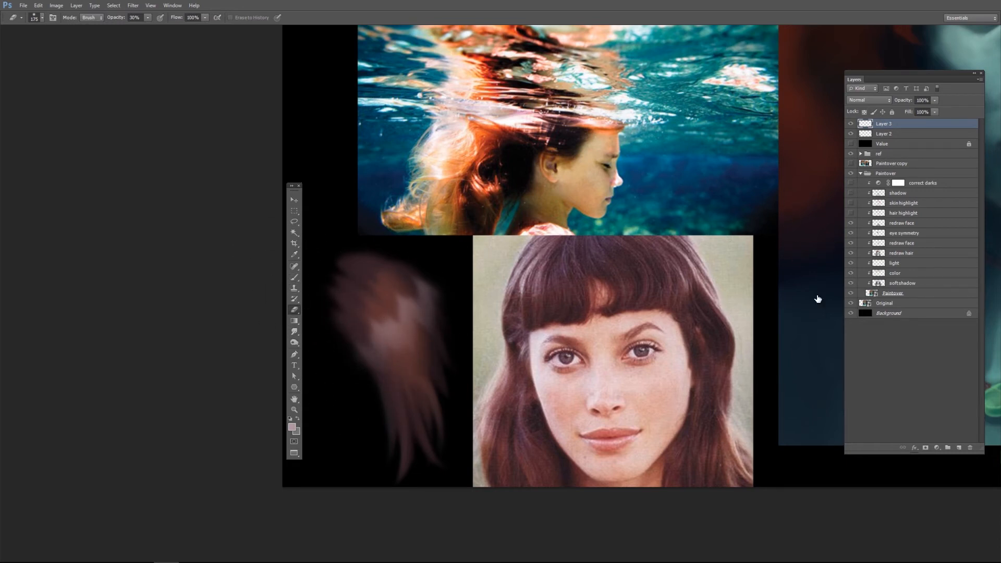
click(959, 448)
key(b)
click(867, 99)
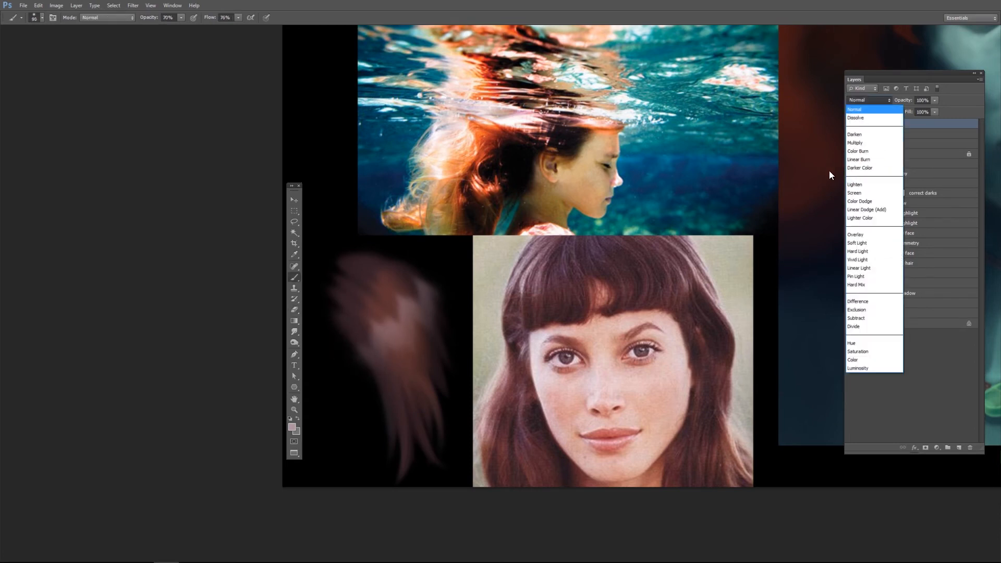
click(855, 192)
- Paint thin individual hair strands down the lock with a very small brush at 70% opacity in a reddish brown sampled from it
key(bracketleft)
key(bracketleft)
key(bracketleft)
key(bracketleft)
key(bracketleft)
key(bracketleft)
key(bracketleft)
key(bracketleft)
key(bracketleft)
key(bracketleft)
key(bracketleft)
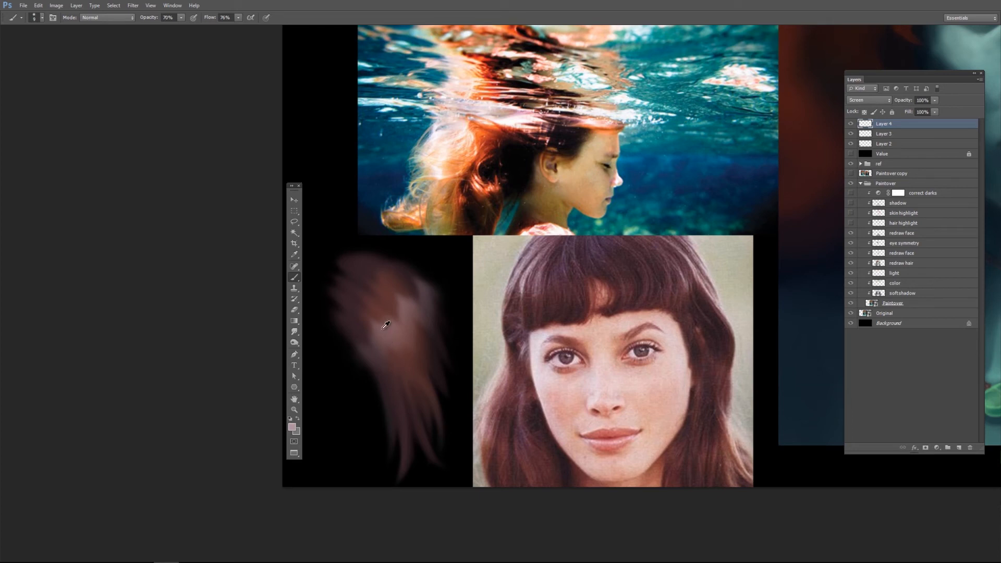
alt+click(387, 303)
drag(357, 297, 413, 389)
drag(372, 305, 406, 407)
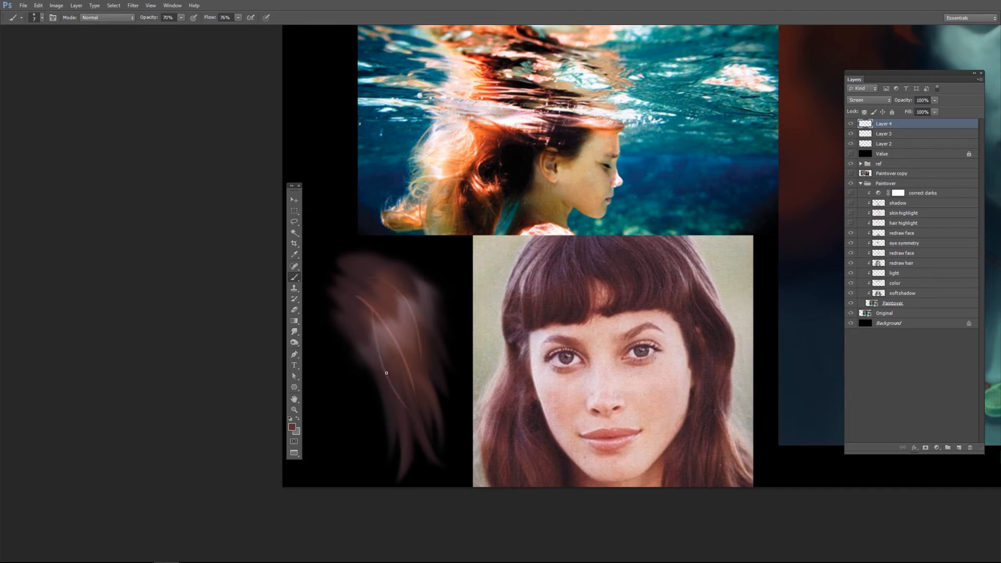
drag(424, 367, 441, 450)
- Soften the ends of the thin strands with a 175 px Eraser at 30% opacity so they blend into the lock
key(e)
mouse_move(413, 402)
mouse_down()
mouse_move(317, 284)
mouse_move(407, 374)
mouse_move(432, 330)
mouse_move(430, 346)
mouse_move(316, 240)
mouse_up()
mouse_move(291, 288)
mouse_down()
mouse_move(392, 392)
mouse_move(445, 362)
mouse_move(356, 341)
mouse_up()
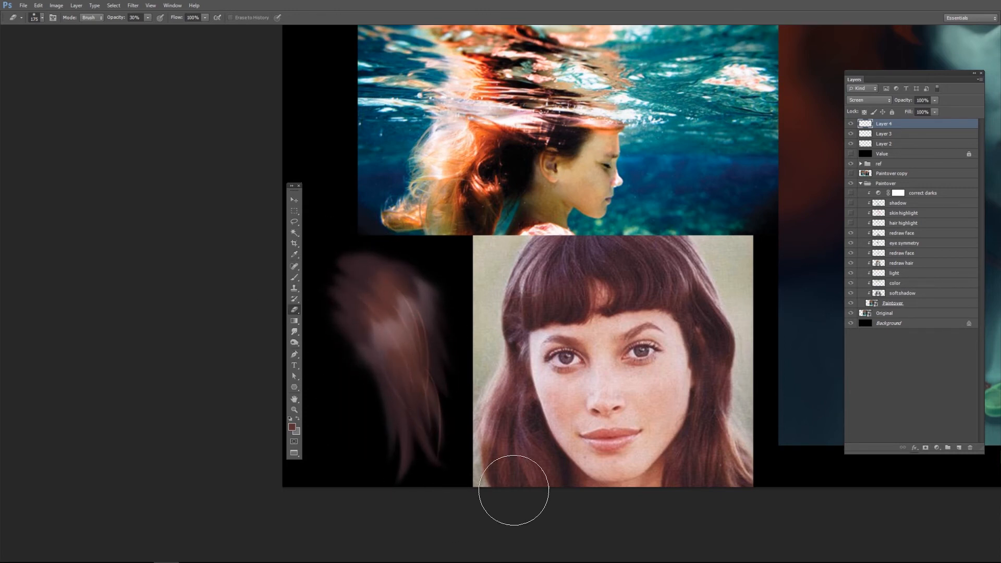
drag(423, 371, 364, 344)
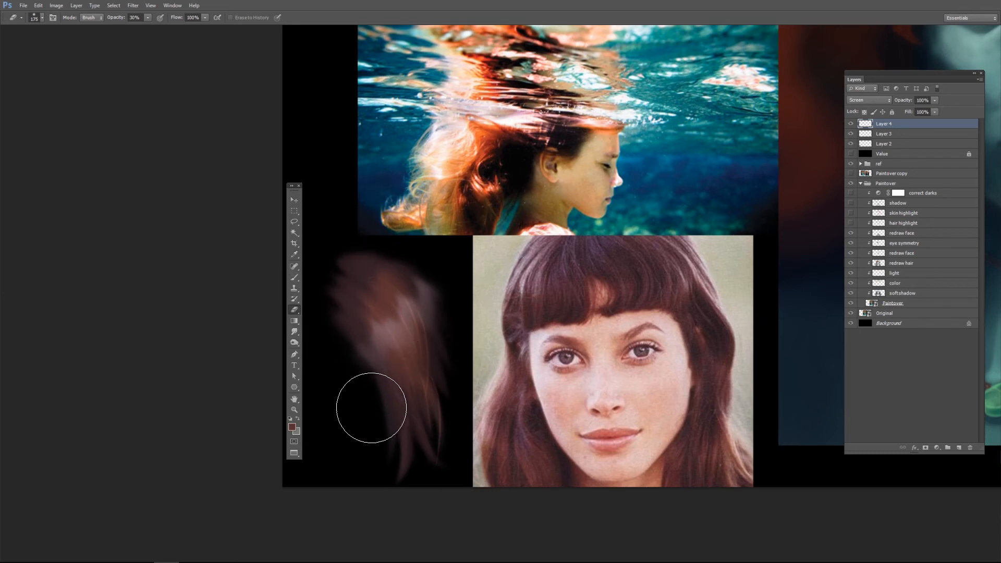
drag(399, 414, 455, 377)
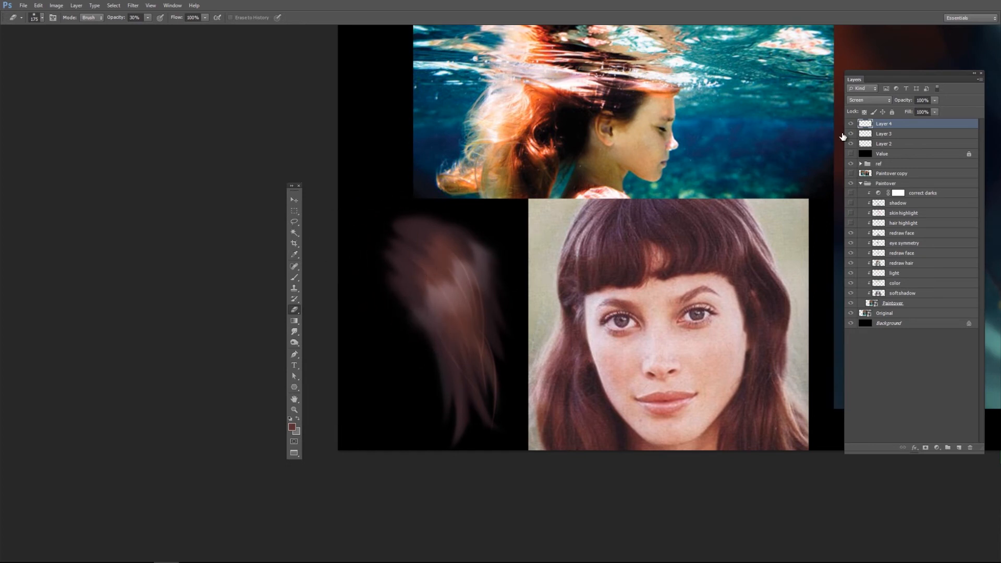
- Hide and reshow the lock's three layers to compare the base, the highlight band and the fine strands
drag(851, 124, 851, 144)
click(851, 135)
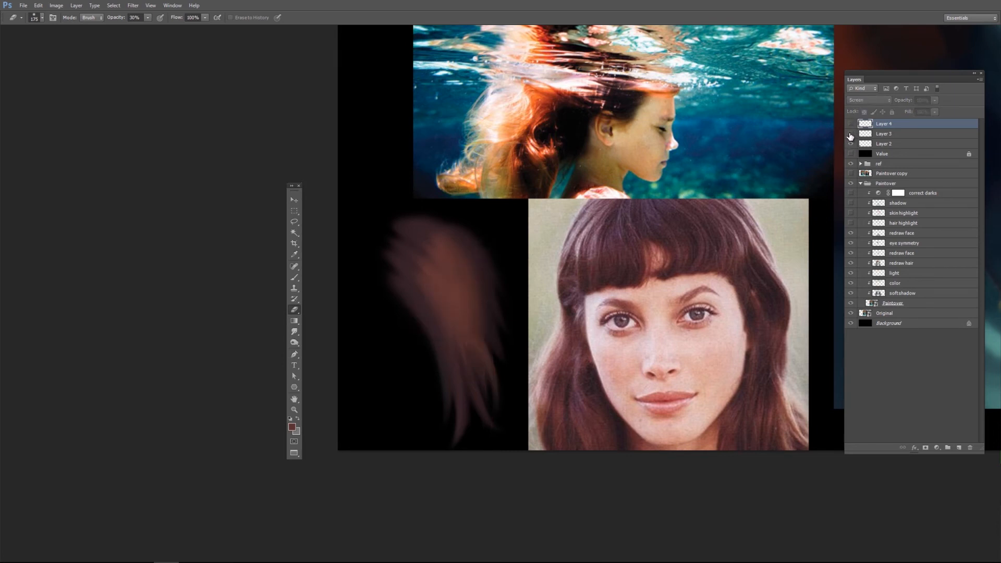
click(851, 144)
click(851, 145)
click(851, 134)
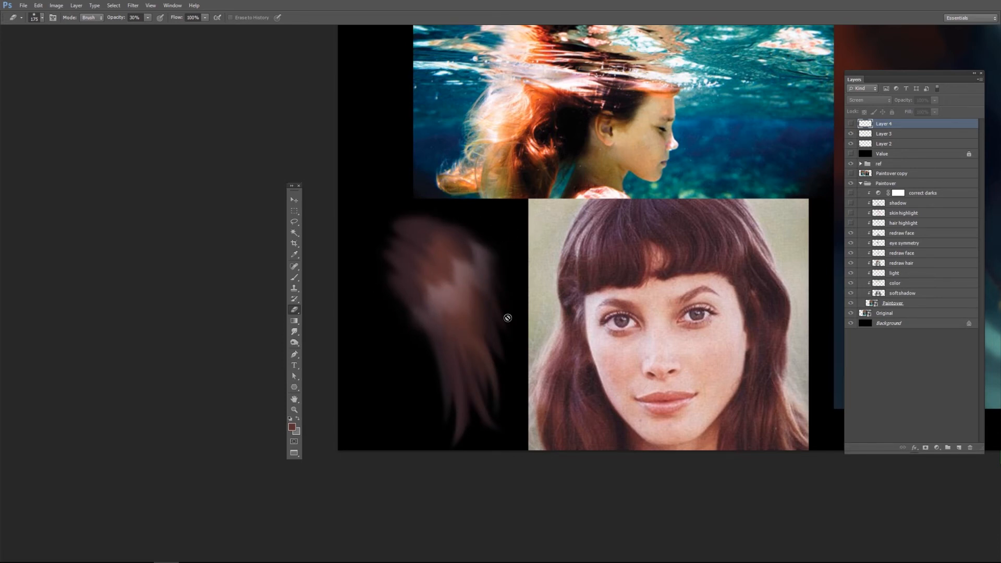
click(850, 124)
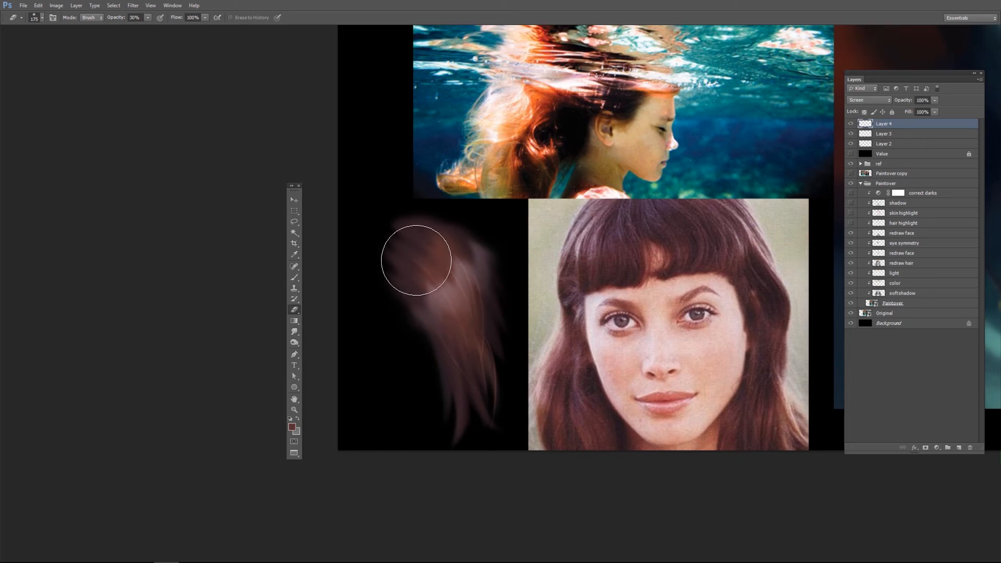
- Choose the 40 px hair - thin brush preset for the Eraser
click(38, 18)
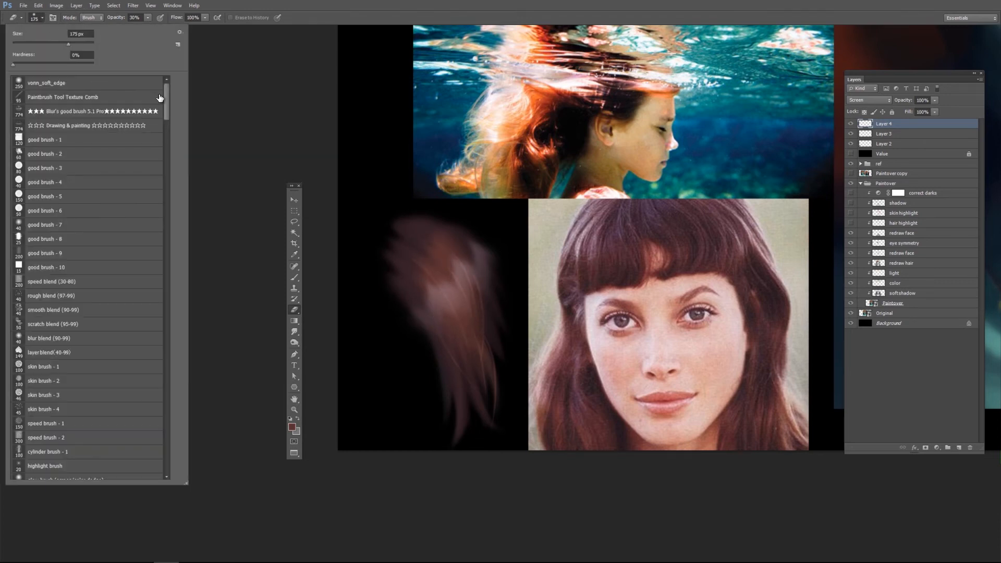
drag(166, 112, 168, 463)
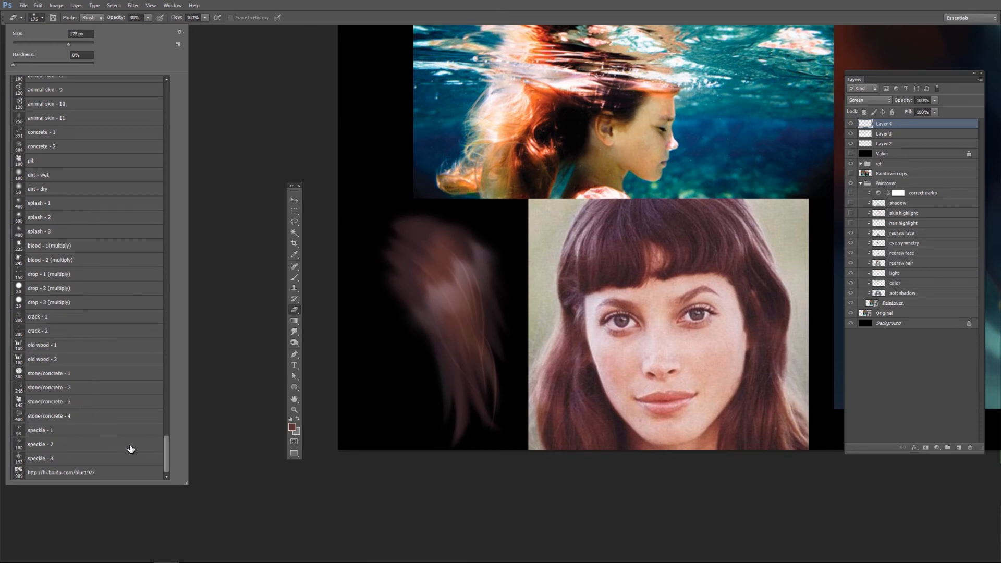
drag(169, 453, 161, 349)
click(85, 236)
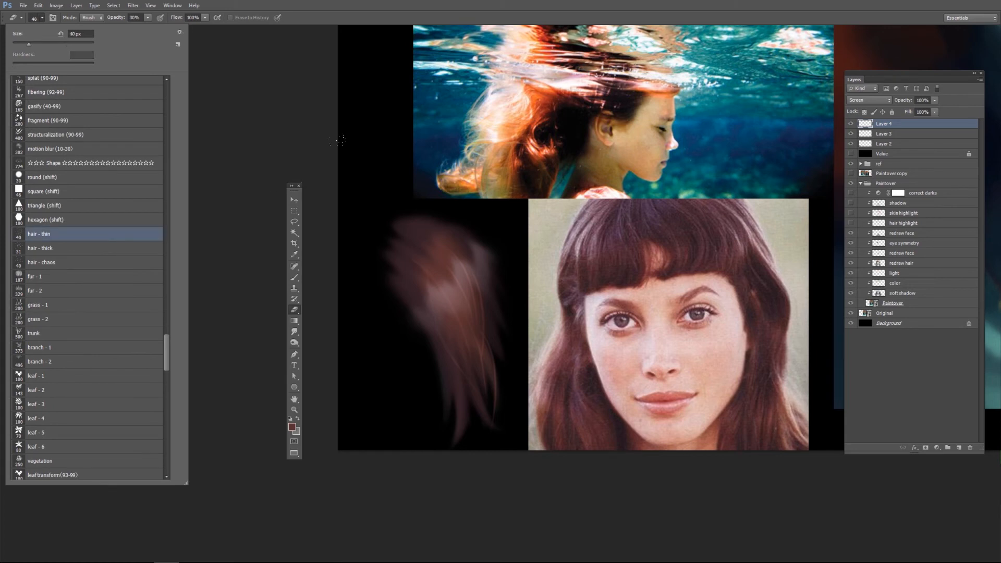
click(416, 18)
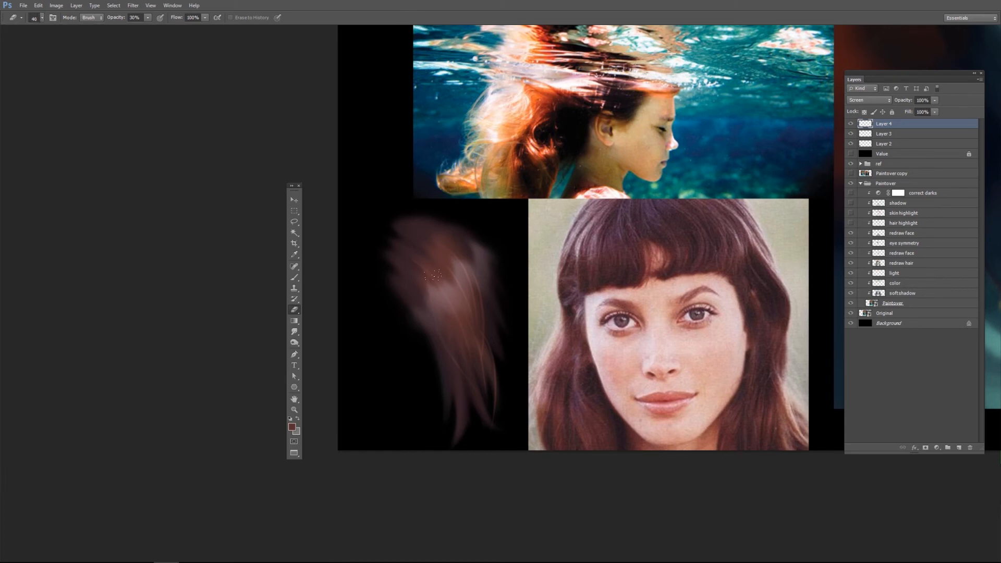
- Brush clusters of fine strands down the lock with an enlarged hair - thin brush in a color sampled from the woman's hair
key(b)
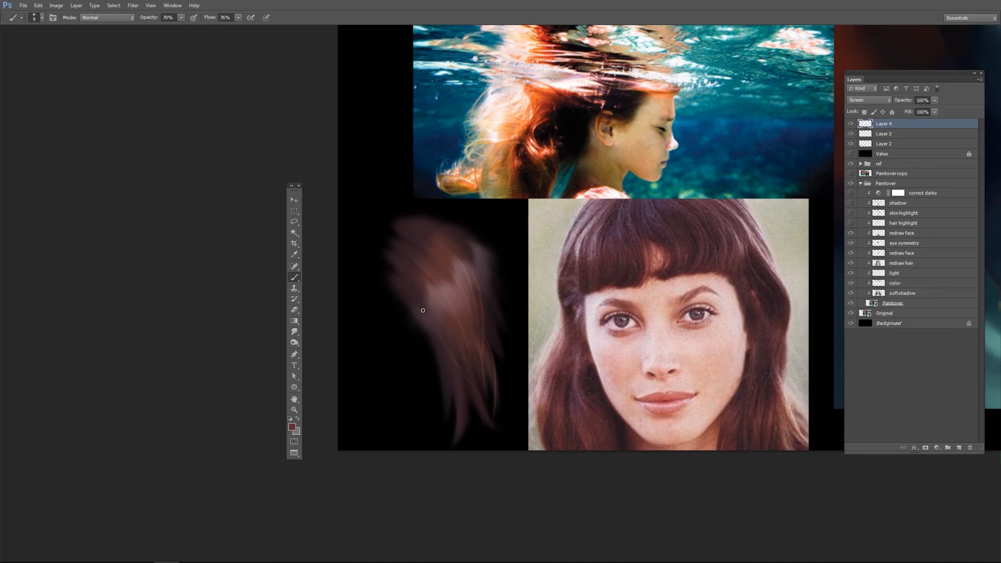
click(43, 17)
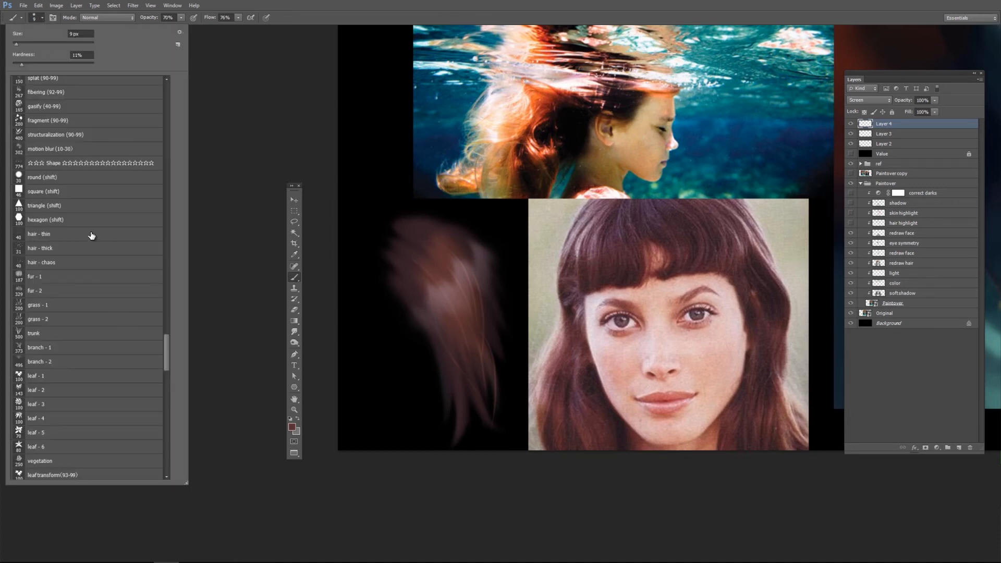
click(345, 21)
alt+click(582, 247)
key(bracketright)
key(bracketright)
drag(420, 240, 461, 395)
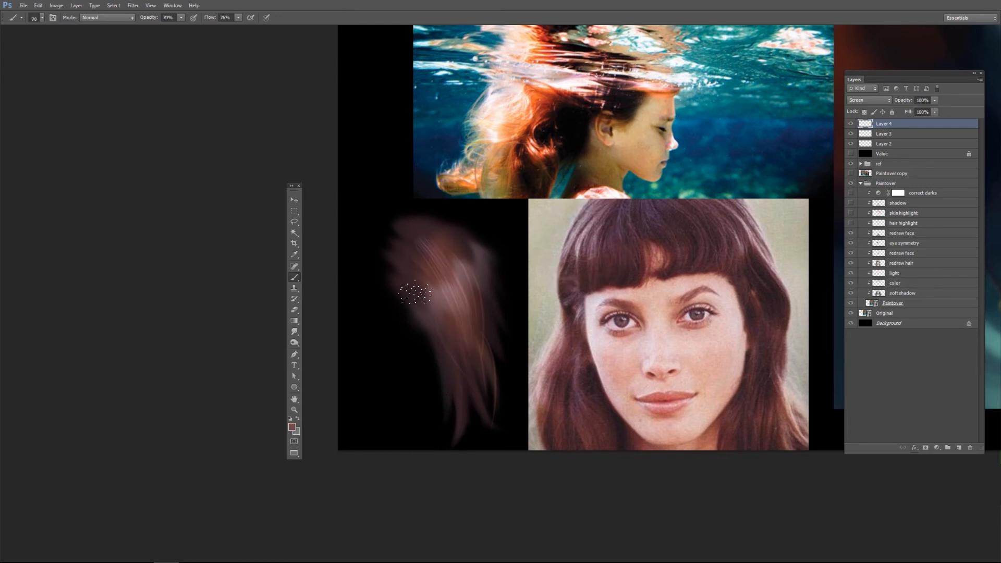
drag(420, 259, 461, 356)
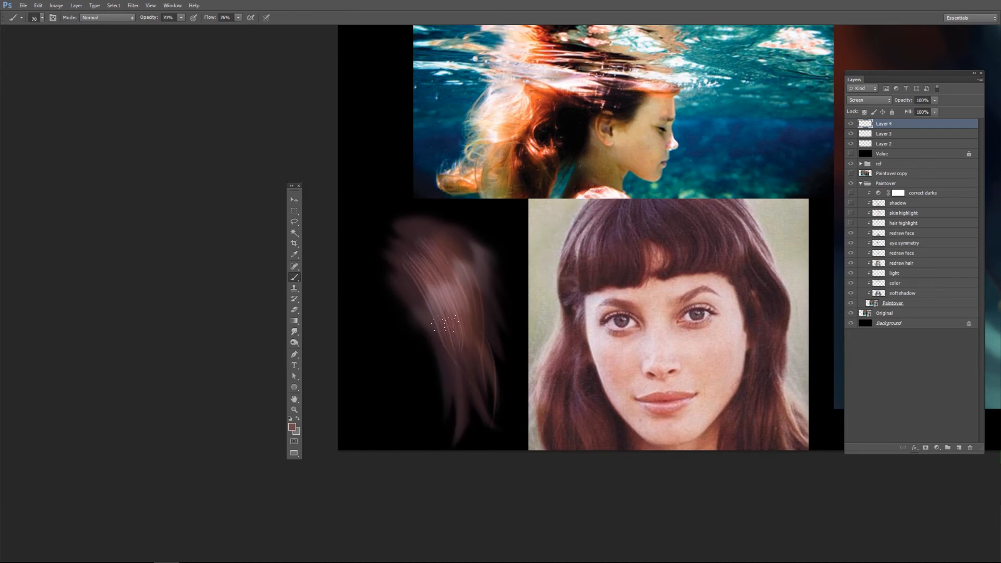
drag(433, 218, 460, 367)
- Give the Eraser the 250 px vonn_soft_edge brush and softly fade the new fine strands at 30% opacity
key(e)
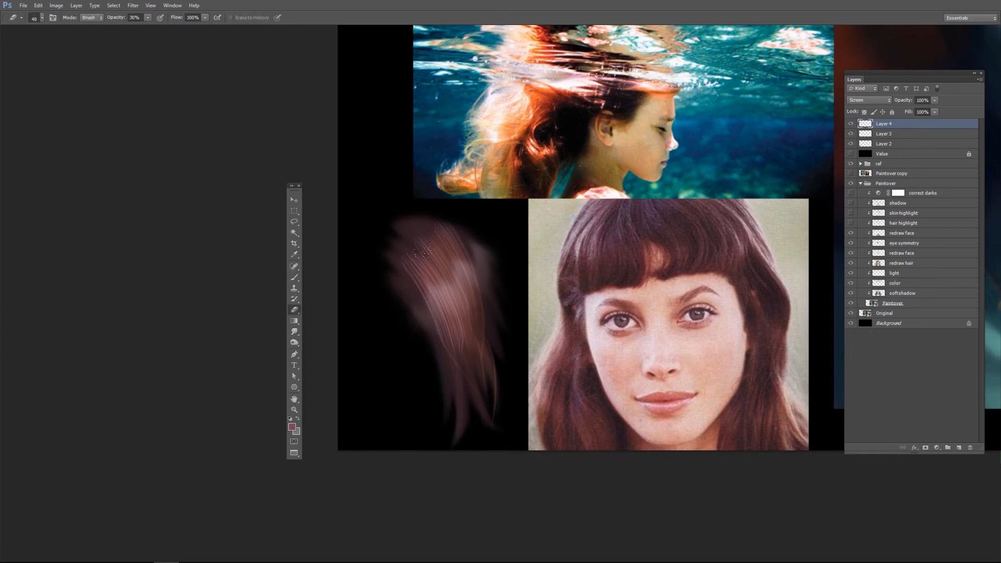
click(40, 18)
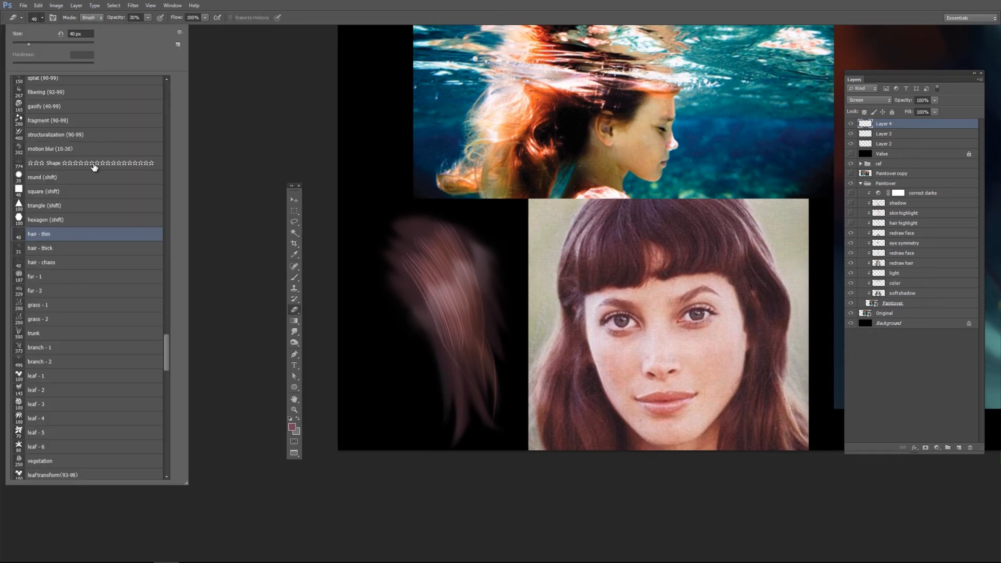
drag(169, 349, 139, 67)
click(112, 84)
click(297, 11)
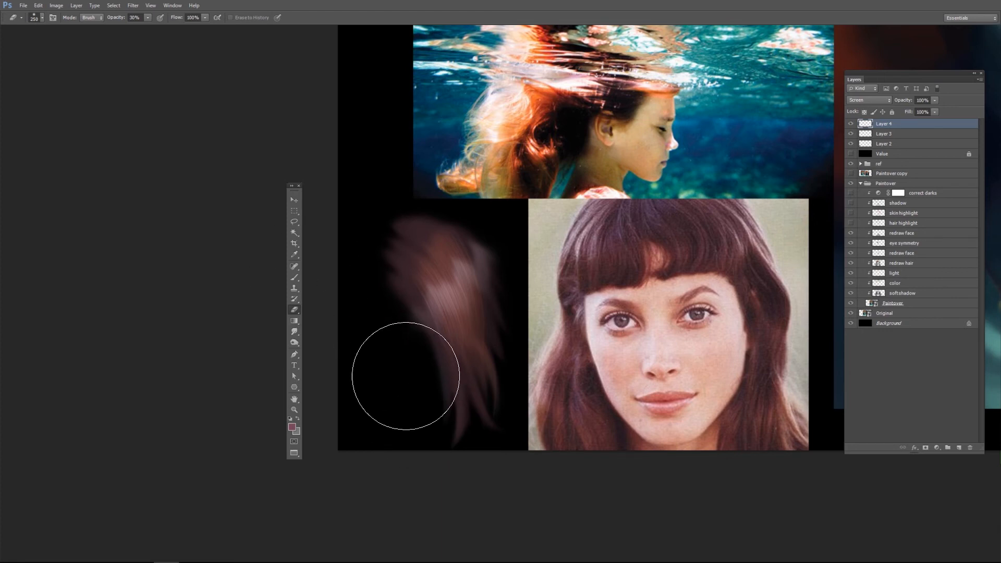
- Toggle Layer 4 and Layer 3 off and on to compare the lock with and without strands and highlight
click(851, 124)
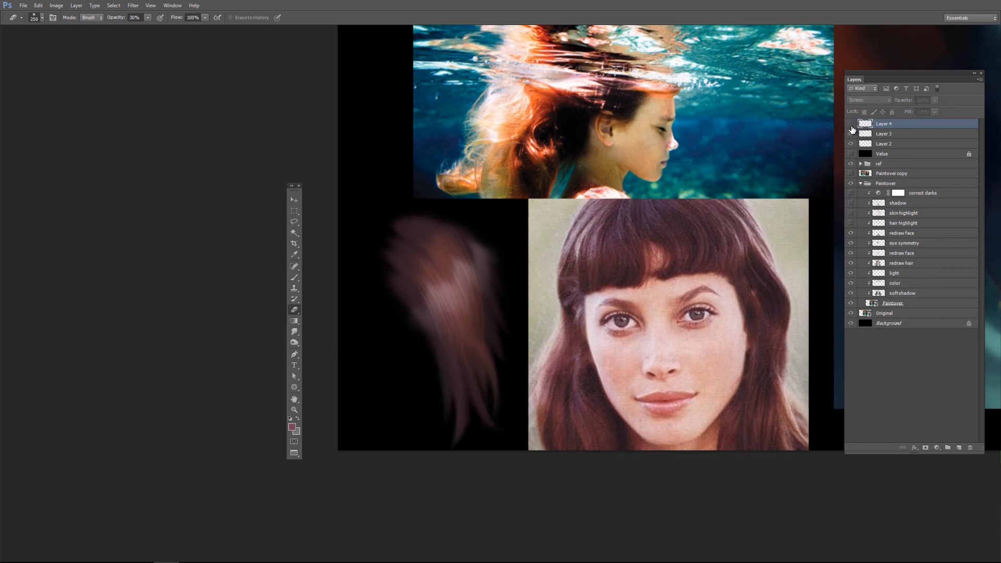
click(851, 124)
click(851, 135)
click(851, 123)
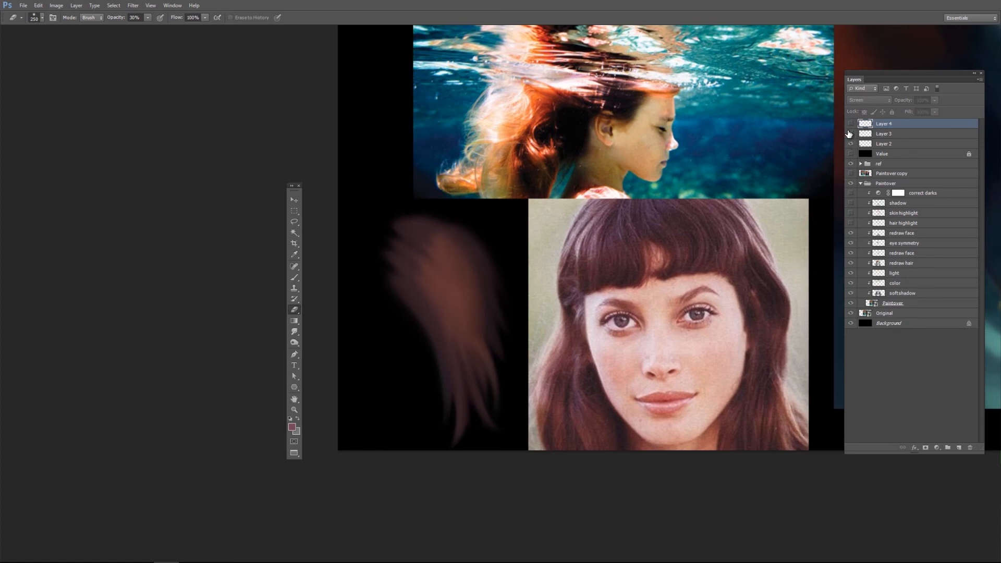
click(851, 134)
click(851, 124)
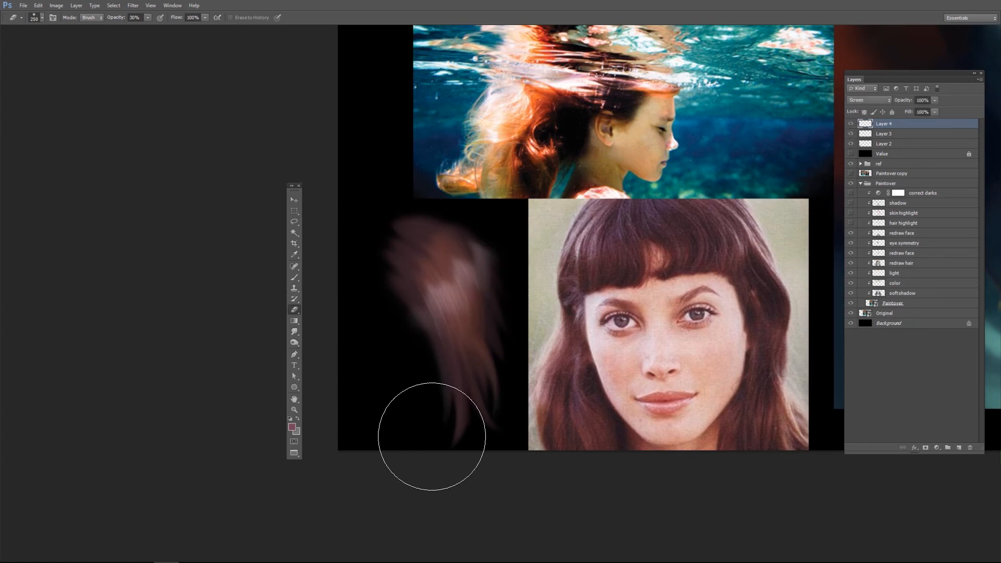
- Delete the fine strand and highlight layers and clear the painted lock from Layer 2
key(Delete)
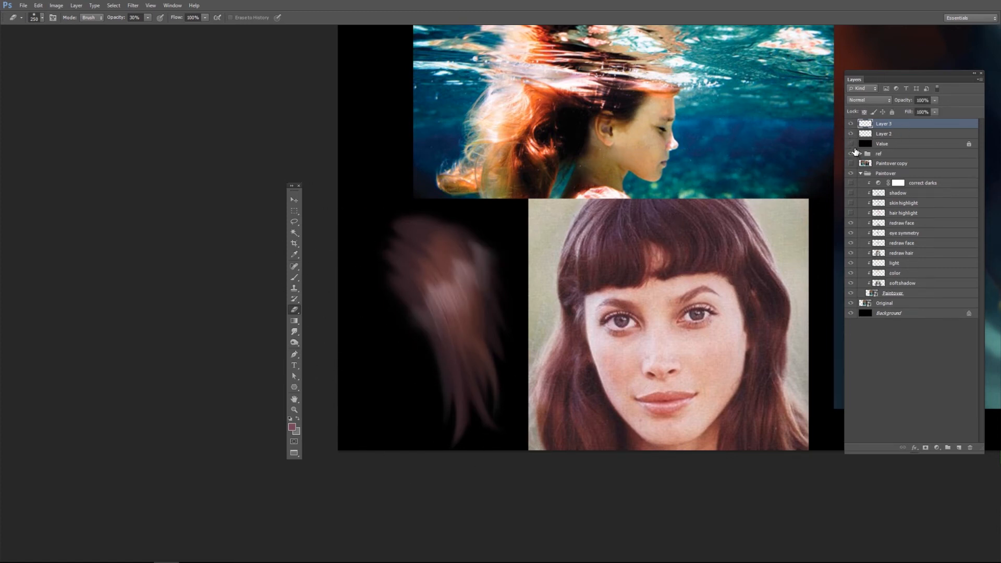
key(Delete)
key(ctrl+a)
key(ctrl+x)
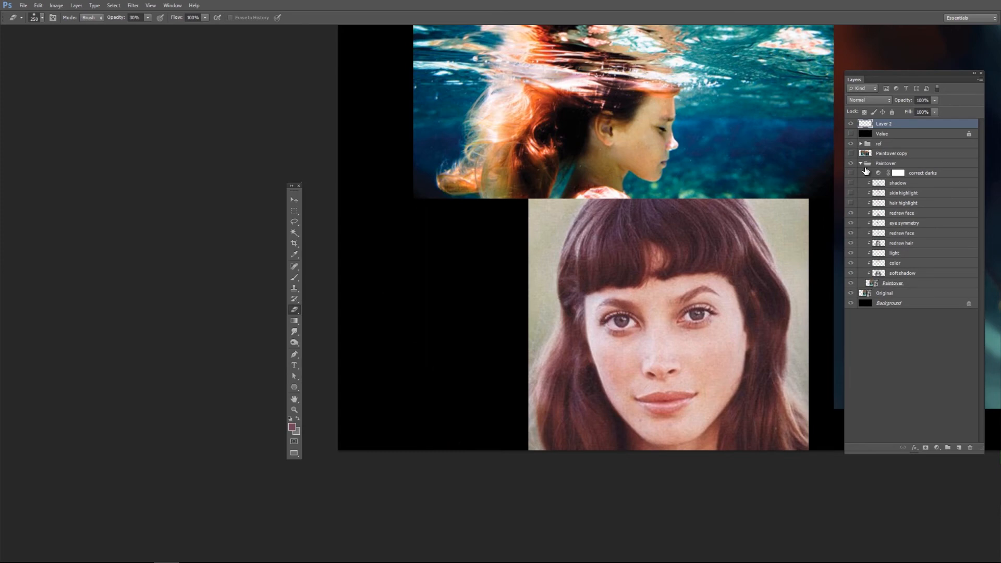
- Return to the mermaid portrait and show the hair highlight layer in the Paintover group
key(b)
drag(604, 188, 337, 300)
drag(453, 263, 328, 351)
drag(772, 47, 698, 255)
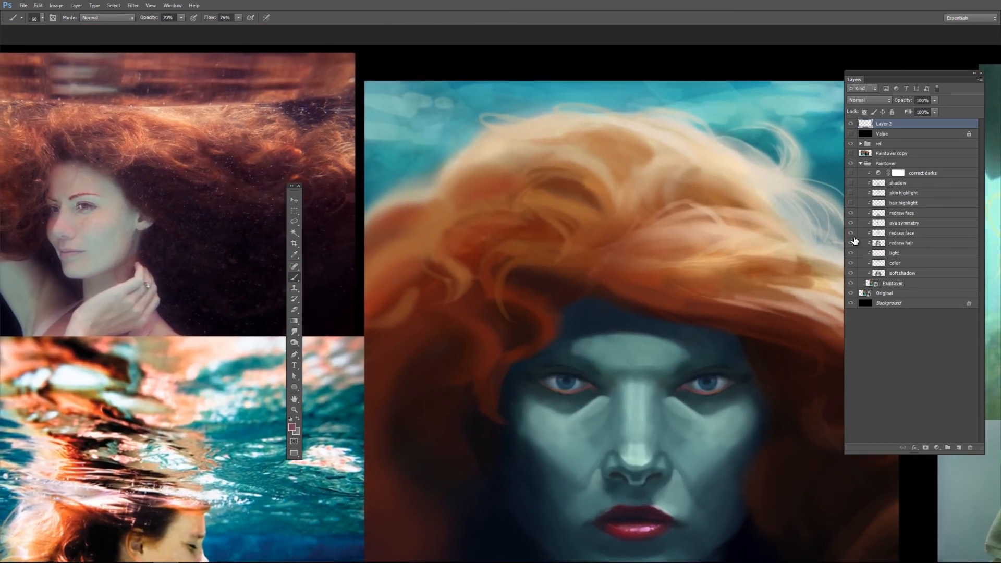
click(851, 203)
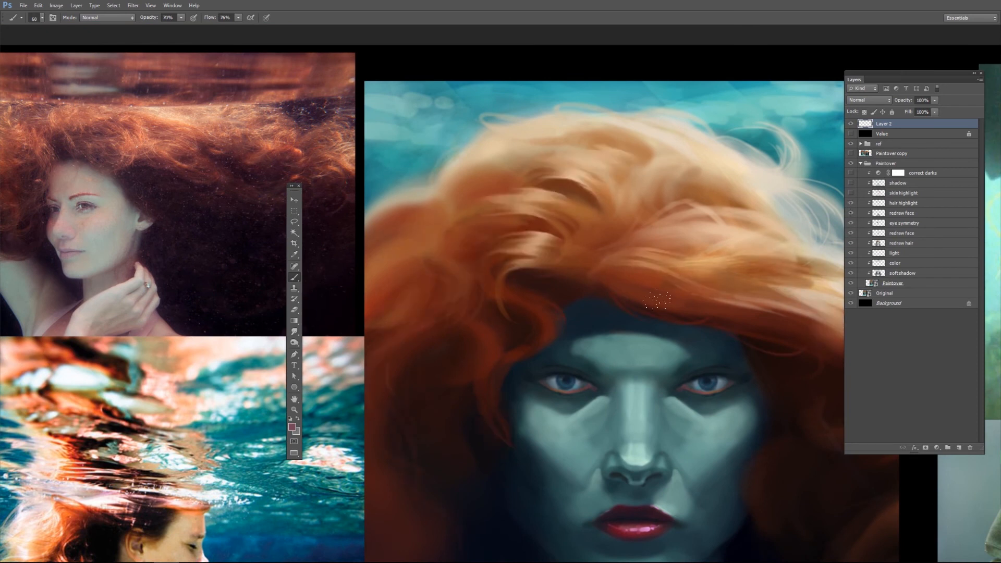
- Show the skin highlight layer and toggle the hair highlight and skin highlight layers to compare the portrait with and without them
key(z)
drag(695, 324, 596, 265)
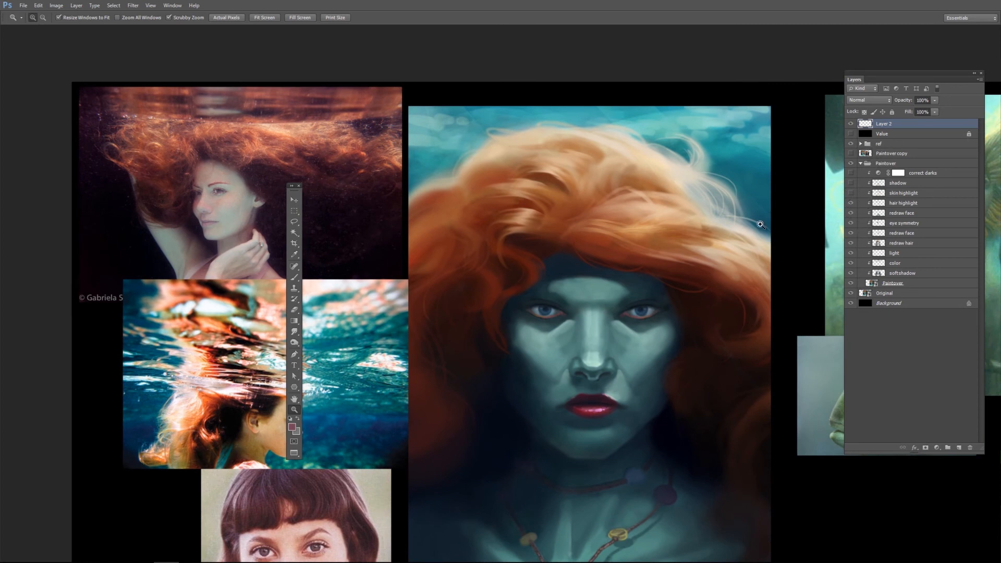
click(852, 203)
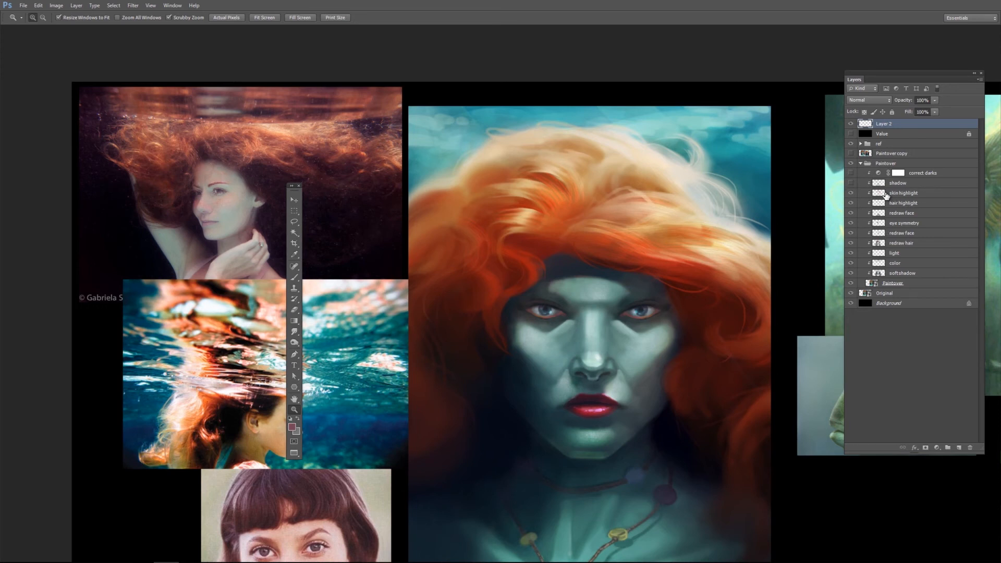
click(853, 195)
click(855, 199)
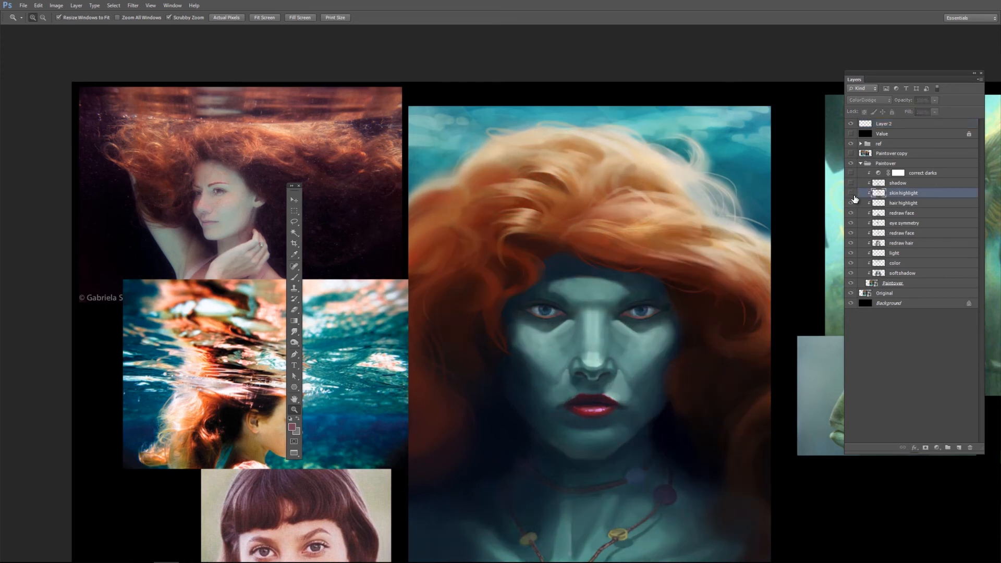
click(851, 196)
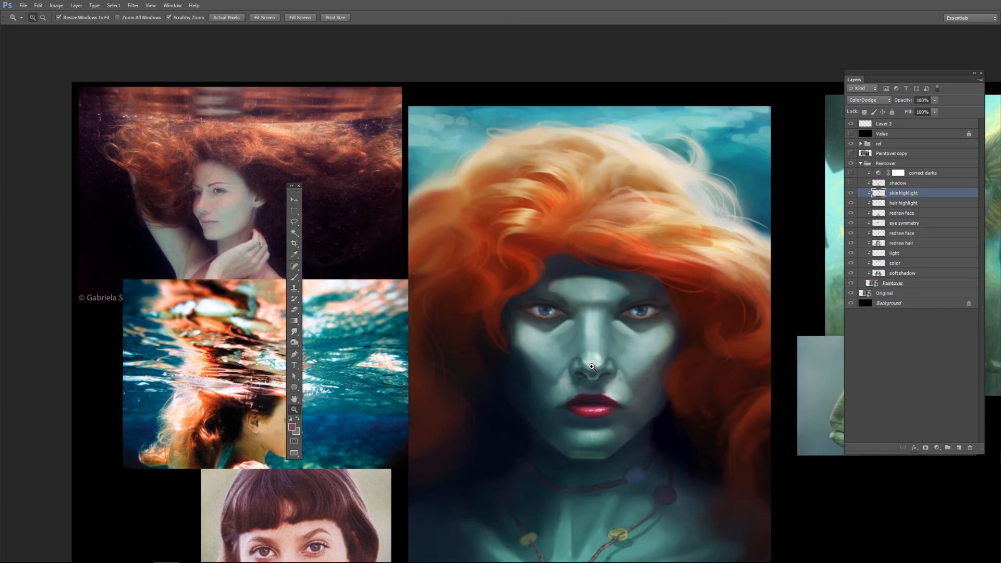
scroll(629, 338, down, 3)
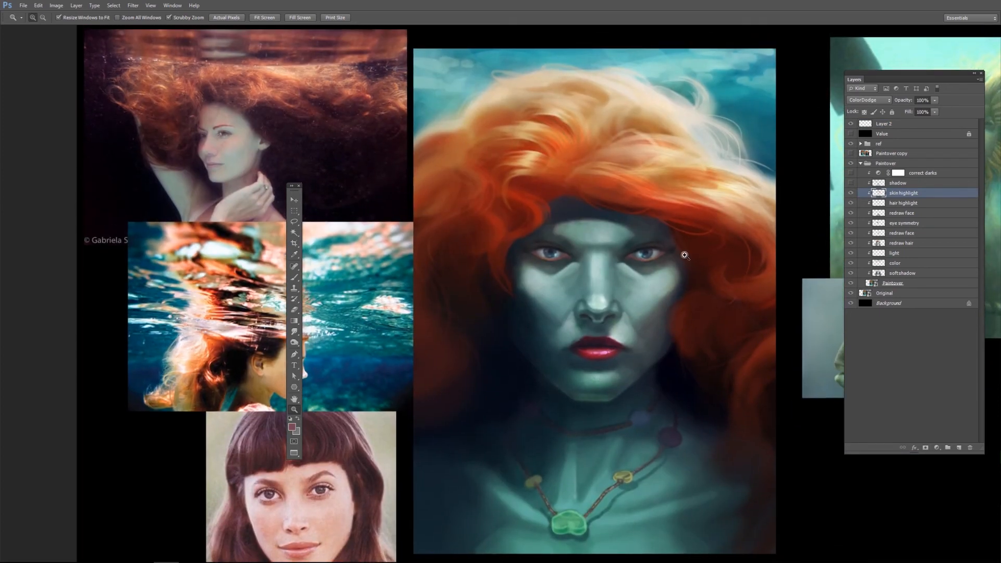
click(850, 194)
click(851, 194)
- Show the shadow layer and toggle it off and on, checking its effect in grayscale with the Value layer
click(850, 184)
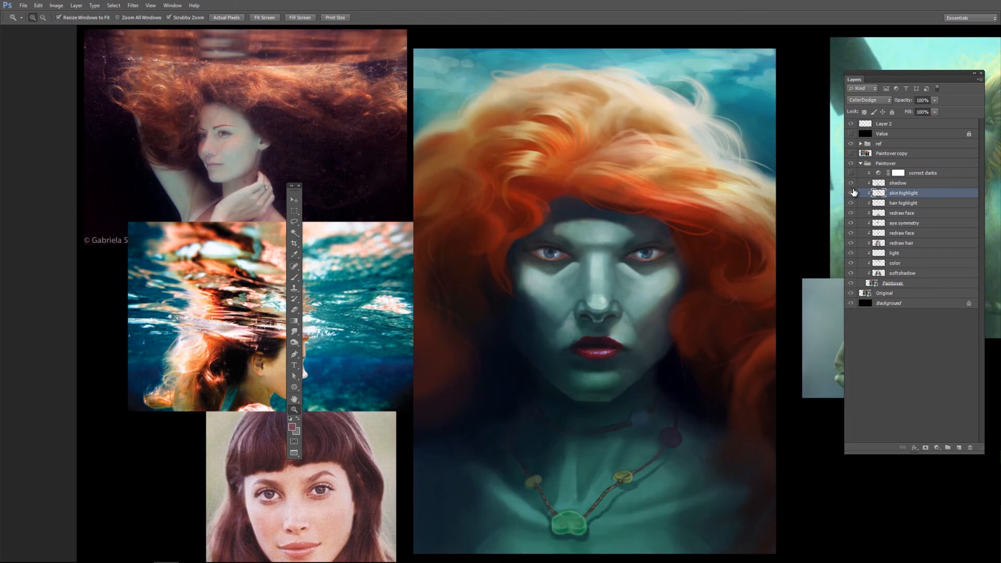
click(852, 185)
click(852, 185)
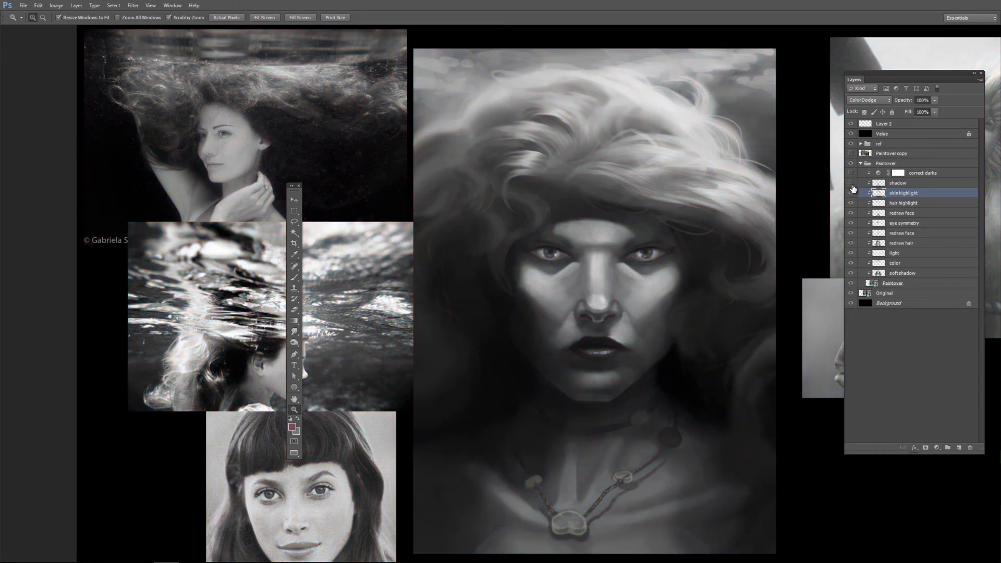
click(853, 186)
click(853, 187)
- Show the correct darks layer, inspect its Levels settings, and compare the grayscale portrait with and without it
click(852, 173)
click(852, 173)
click(853, 174)
click(944, 174)
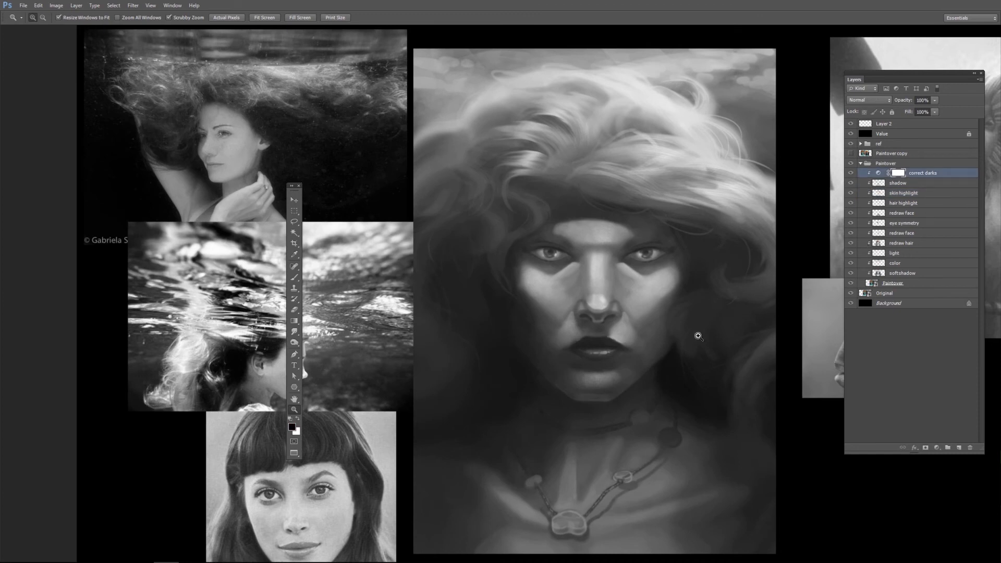
click(852, 175)
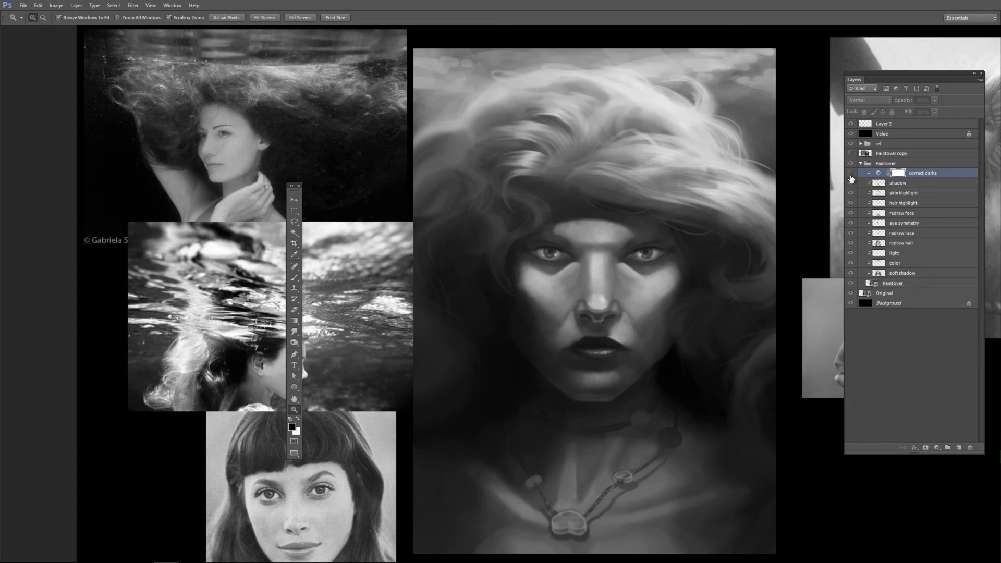
double_click(879, 173)
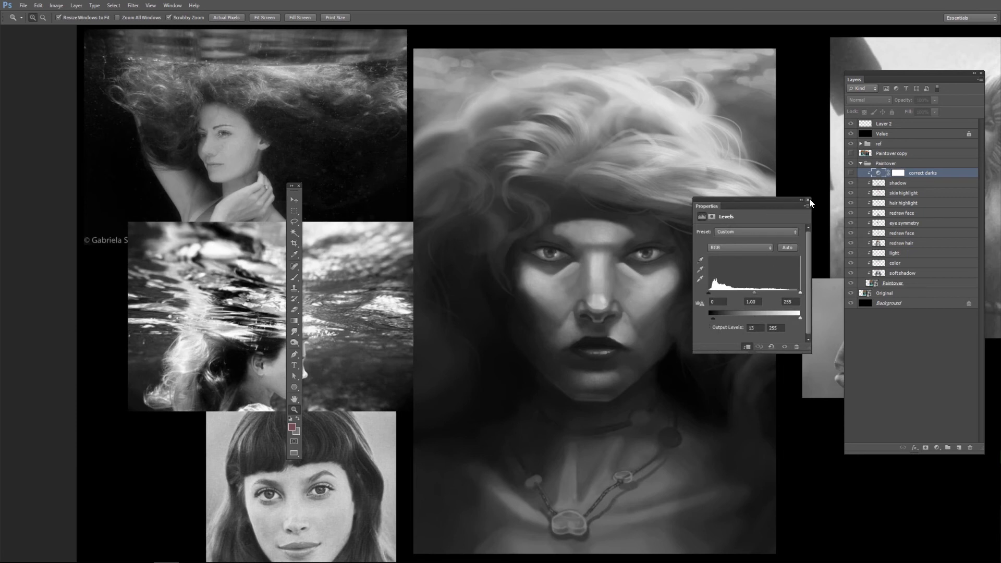
click(851, 173)
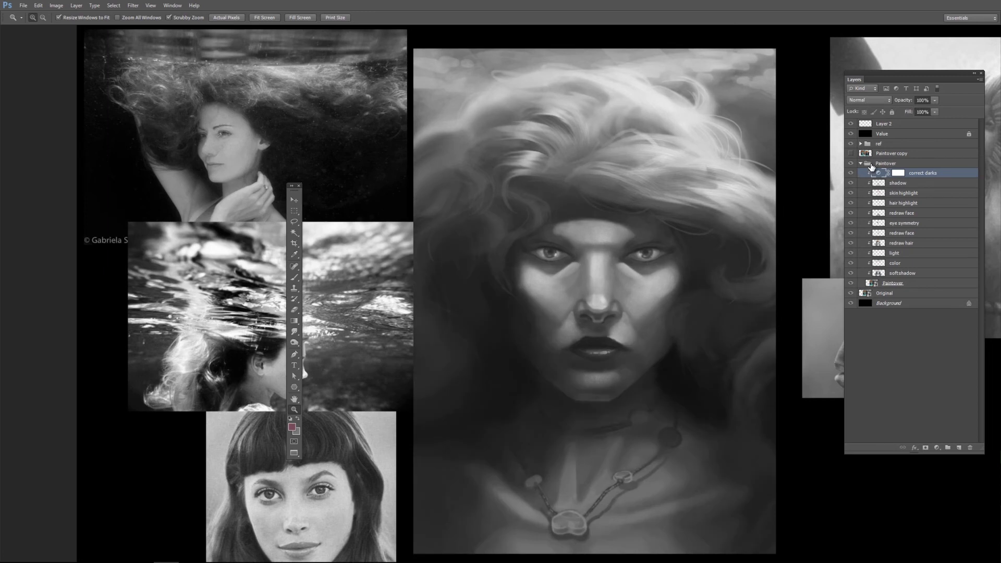
- Collapse the Paintover group, return to color, and toggle the group off and on to compare the paintover with the original
click(861, 163)
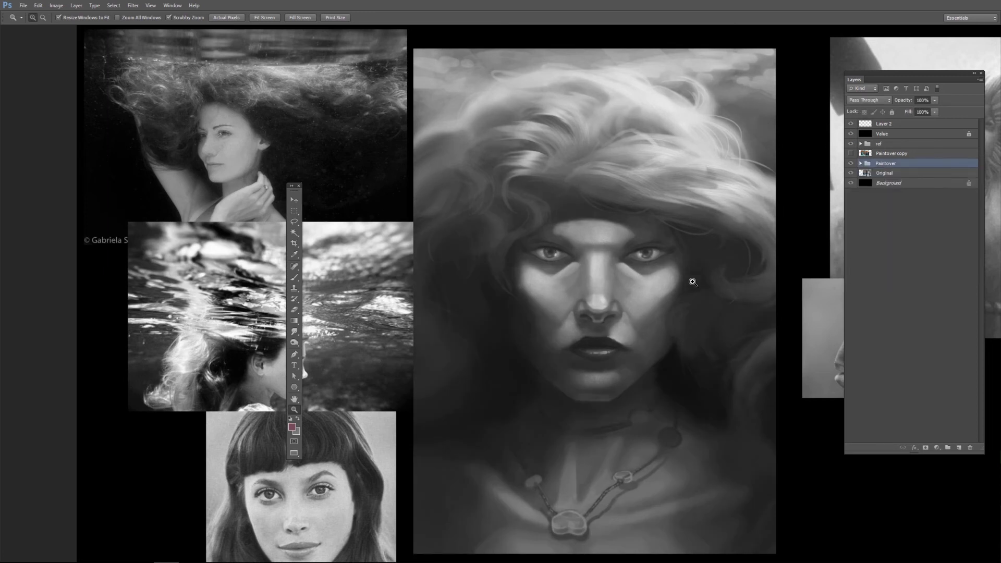
alt+click(702, 314)
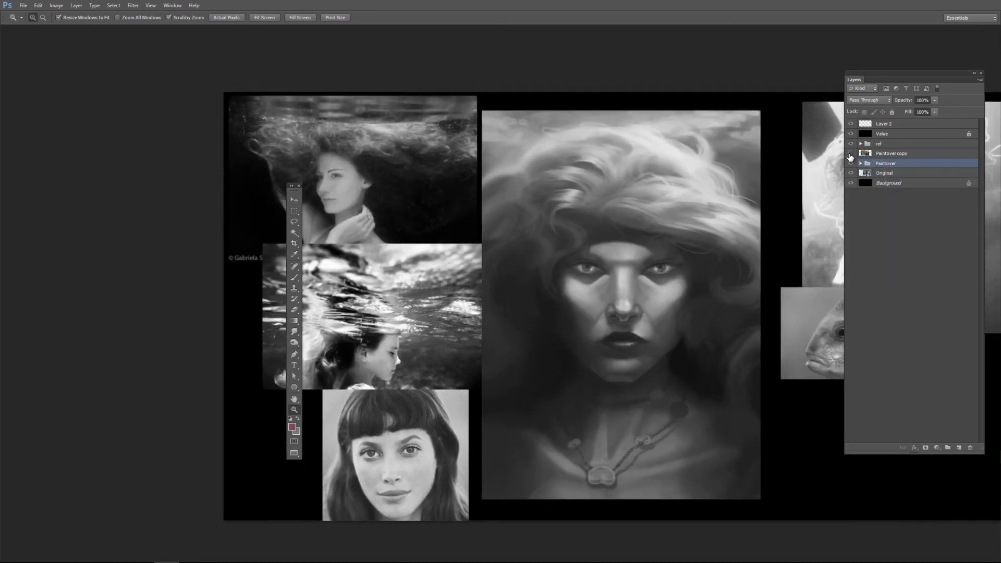
click(851, 163)
click(852, 164)
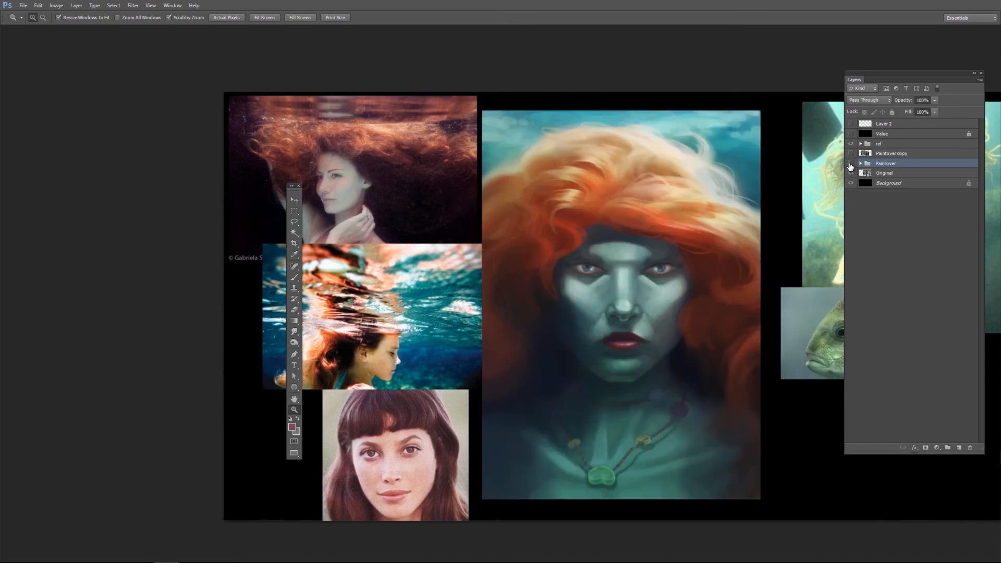
click(850, 164)
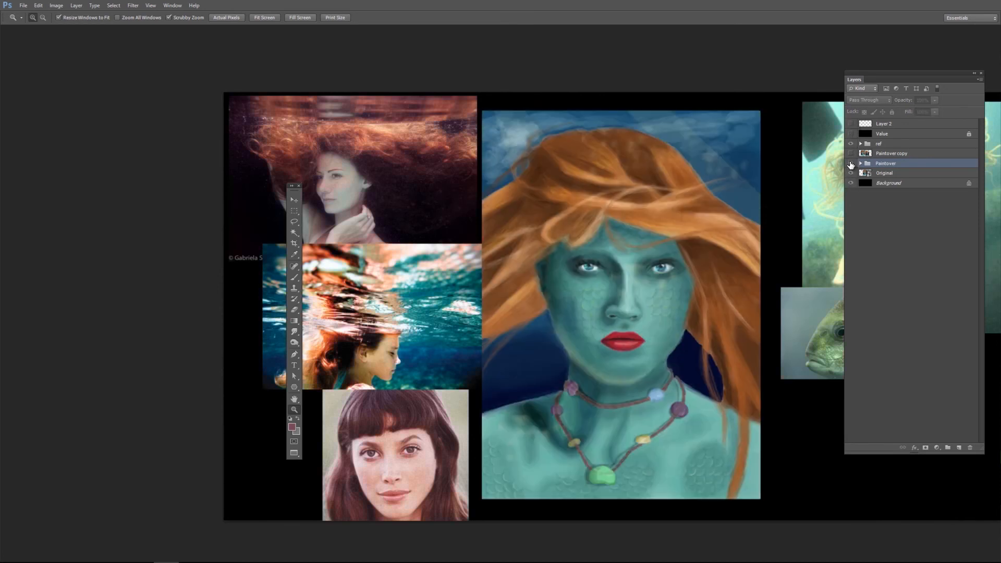
click(850, 164)
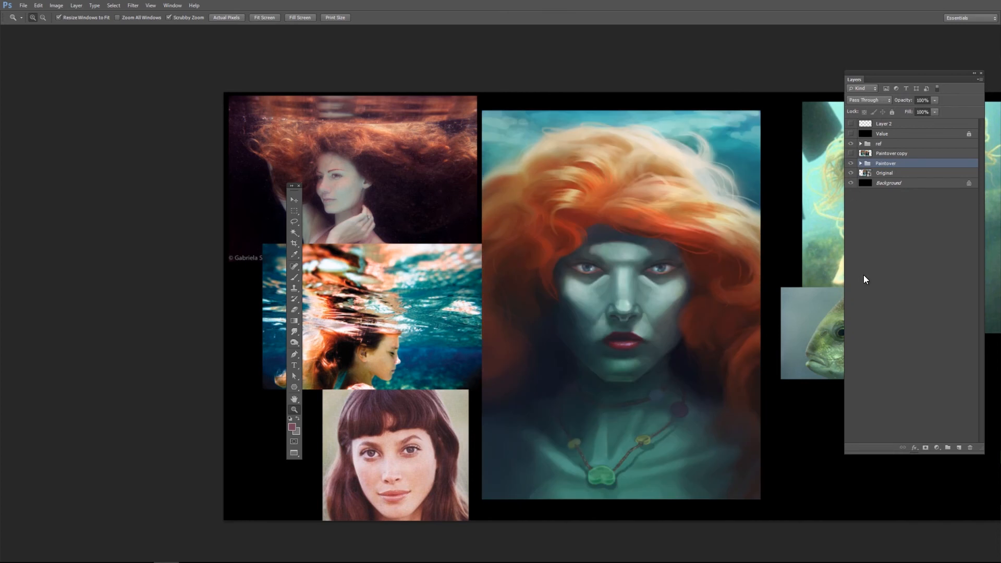
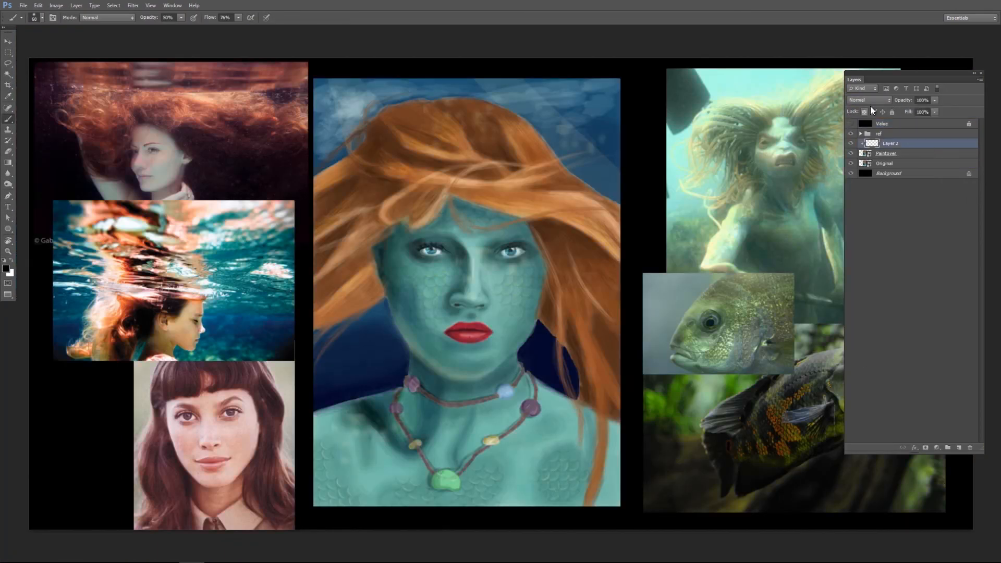
- Rename Layer 2 as softshadow, set it to Multiply, and paint broad dark shadows over the hair, forehead and neck
double_click(911, 143)
text(sof)
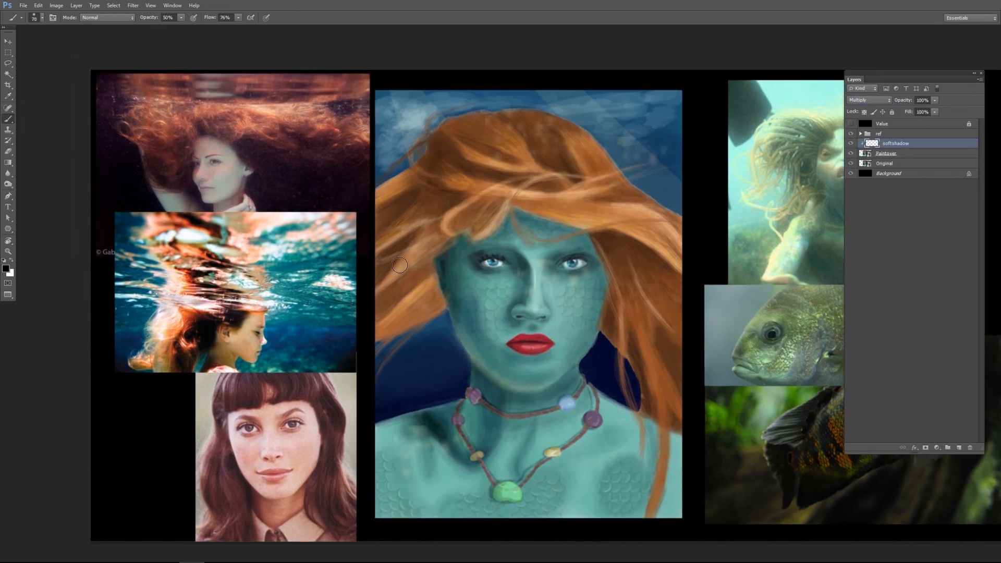
drag(652, 396, 632, 295)
drag(417, 261, 428, 396)
mouse_move(600, 235)
mouse_down()
mouse_move(440, 334)
mouse_move(459, 224)
mouse_up()
mouse_move(615, 334)
mouse_down()
mouse_move(628, 406)
mouse_move(432, 417)
mouse_up()
- Darken the edges of the face with a smaller brush on the softshadow layer, undoing the stray forehead stroke
key(bracketleft)
key(bracketleft)
key(bracketleft)
key(bracketleft)
key(bracketleft)
mouse_move(513, 230)
mouse_down()
mouse_move(606, 245)
mouse_move(588, 268)
mouse_move(463, 264)
mouse_move(469, 308)
mouse_up()
key(ctrl+z)
drag(592, 310, 582, 332)
- Erase shadow softly over the eyes and cheeks with the Eraser at 30% opacity, and darken the area beneath the chin
key(e)
drag(574, 263, 492, 266)
key(b)
mouse_move(527, 378)
mouse_down()
mouse_move(478, 369)
mouse_move(569, 360)
mouse_up()
key(e)
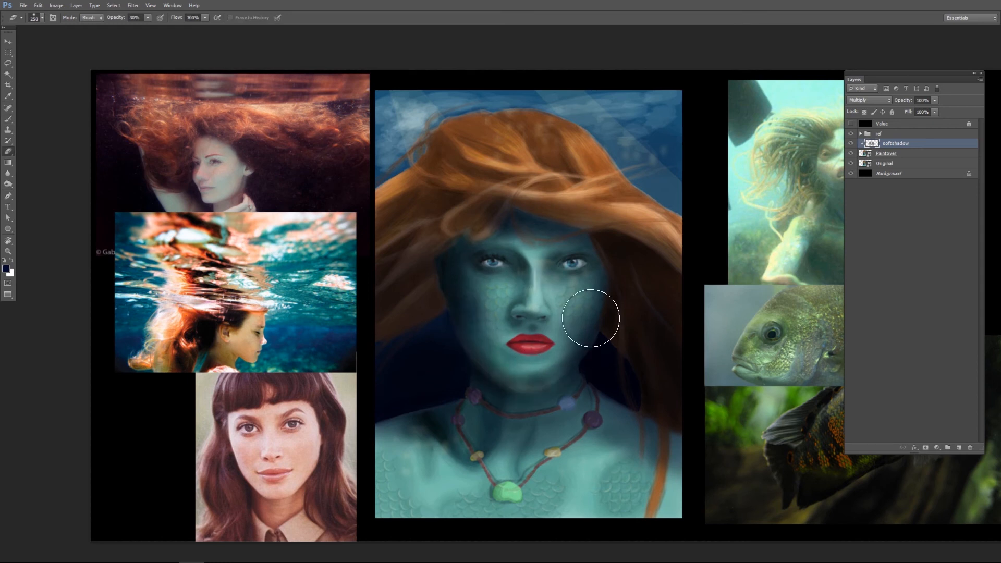
drag(591, 318, 464, 280)
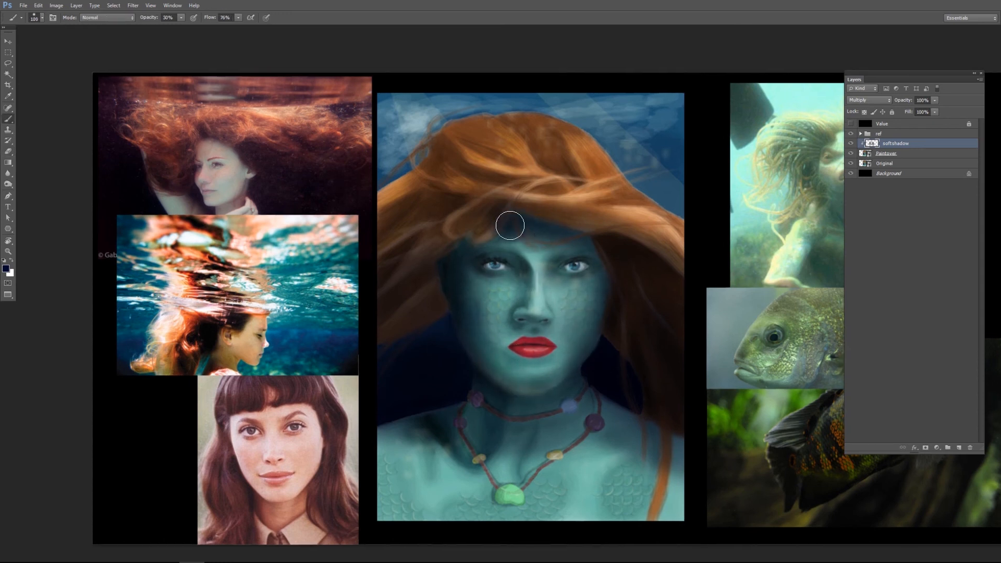
- Build up shadow under the fringe, beside the nose, on the cheeks and along the jaw with the Brush at 30% opacity
drag(509, 224, 497, 238)
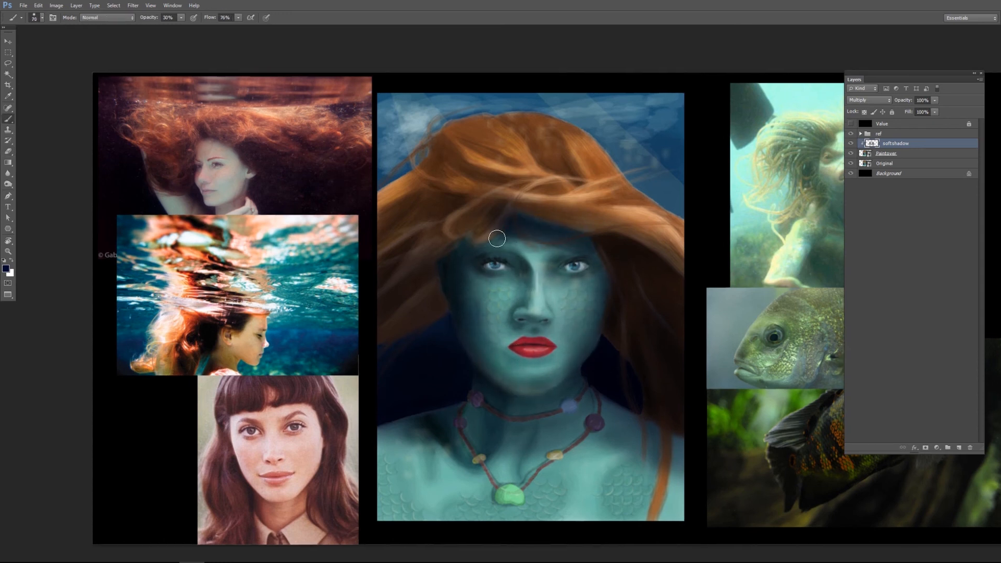
key(bracketright)
key(bracketright)
drag(546, 324, 492, 362)
key(bracketright)
key(bracketright)
key(bracketright)
key(bracketright)
key(bracketright)
key(bracketright)
key(bracketright)
key(bracketright)
key(bracketright)
drag(613, 333, 565, 276)
drag(610, 314, 585, 341)
drag(498, 272, 482, 292)
drag(492, 356, 521, 394)
- Refine the cheek shadows by alternating the Brush with the Eraser at 20% opacity, and darken the hair beside the forehead
key(e)
key(b)
drag(575, 288, 562, 271)
key(e)
drag(495, 284, 485, 291)
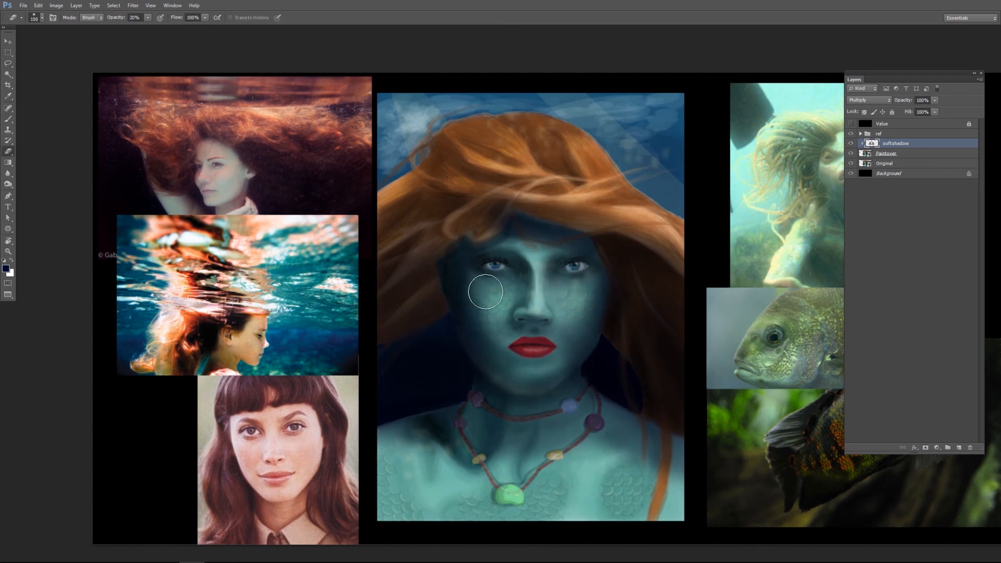
key(b)
drag(615, 235, 665, 251)
- Add a clipped layer named light above the softshadow layer
click(959, 448)
double_click(885, 145)
text(light)
key(Return)
- Darken the shoulders, chest and hair below the crown with a large brush on the softshadow layer
click(896, 153)
key(bracketright)
key(bracketright)
key(bracketright)
key(bracketright)
drag(647, 472, 373, 459)
key(bracketleft)
key(bracketleft)
key(bracketleft)
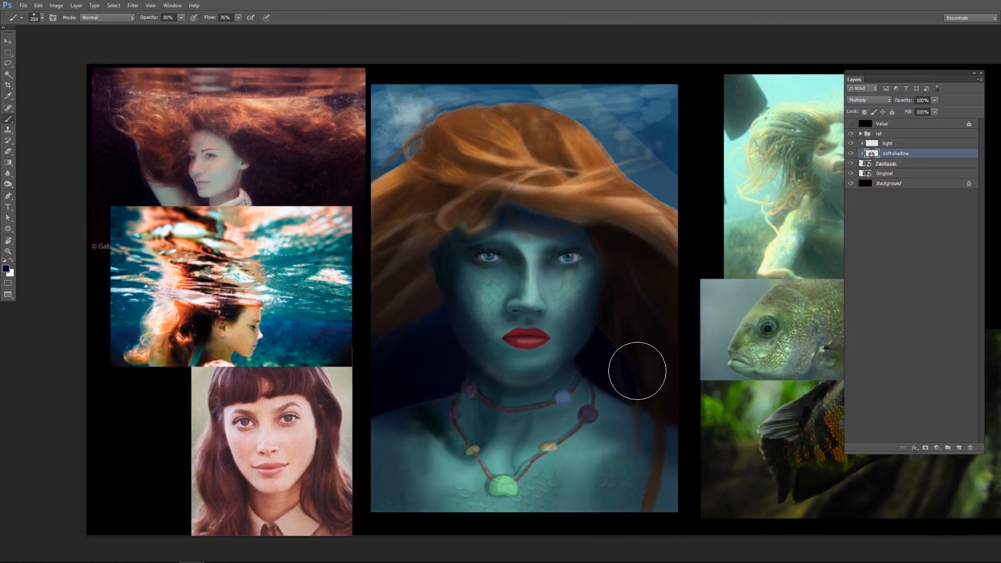
drag(489, 212, 388, 245)
- On the Color Dodge light layer, choose an orange based on the hair and brush warm light across the fringe
key(alt+bracketright)
key(bracketleft)
key(bracketleft)
key(bracketleft)
key(bracketleft)
key(bracketleft)
key(bracketleft)
key(bracketleft)
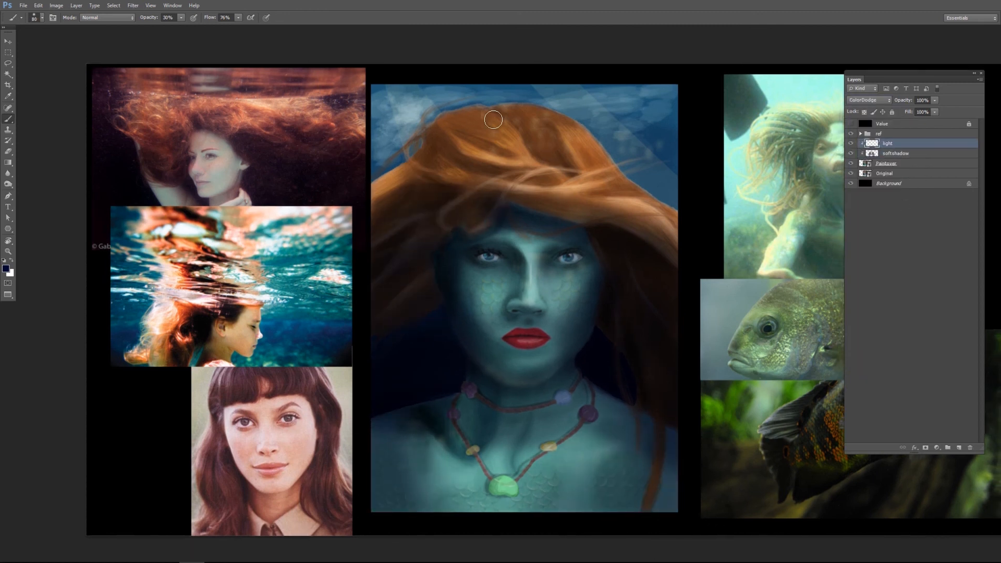
alt+click(627, 201)
click(5, 268)
click(546, 344)
click(657, 324)
key(bracketright)
key(bracketright)
key(bracketright)
key(bracketright)
key(bracketright)
key(bracketright)
mouse_move(608, 220)
mouse_down()
mouse_move(665, 239)
mouse_move(574, 216)
mouse_up()
drag(505, 199, 476, 217)
drag(558, 192, 400, 219)
drag(537, 172, 576, 159)
- Spread the orange light over the crown and outer hair with a larger brush
key(bracketright)
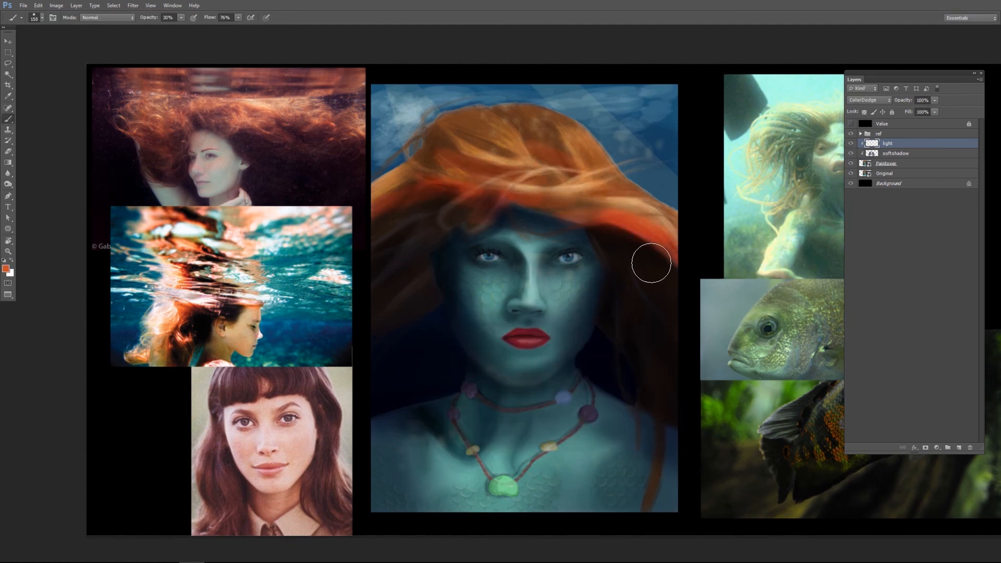
drag(580, 208, 527, 176)
key(e)
key(b)
key(bracketright)
key(bracketright)
mouse_move(474, 152)
mouse_down()
mouse_move(459, 204)
mouse_move(298, 250)
mouse_up()
- Choose a light peach based on the hair color and brush a brighter highlight along the outer hair beside the forehead
alt+click(553, 197)
click(6, 269)
click(487, 330)
click(657, 324)
key(bracketleft)
key(bracketleft)
drag(616, 188, 685, 214)
- Add a new layer clipped above the light layer and set its blend mode to Screen
click(959, 447)
alt+click(890, 148)
click(869, 101)
click(854, 202)
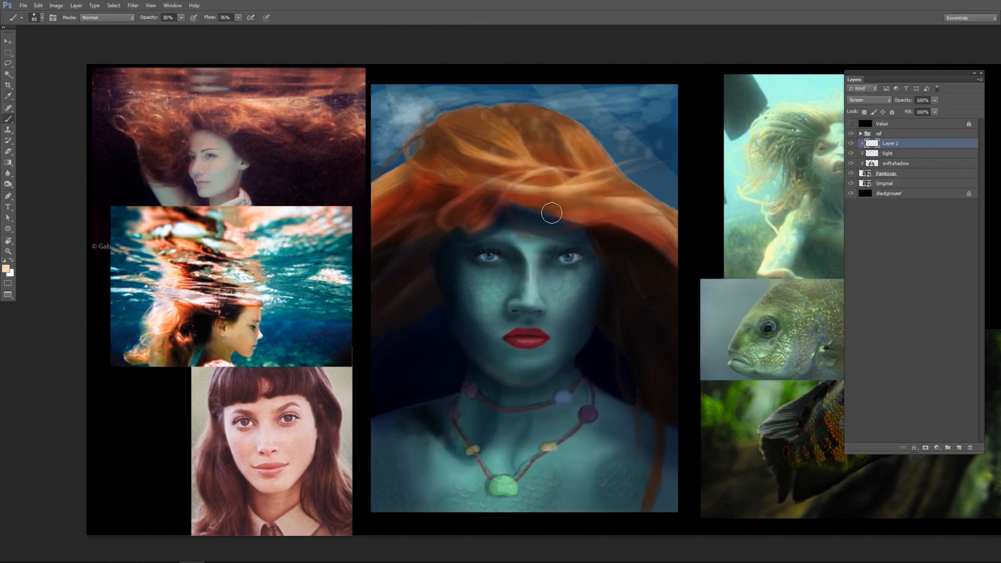
- Paint peach light over the top of the hair at 100% brush opacity and soften its lower edge with the Eraser at 30%
key(0)
key(bracketright)
key(bracketright)
key(bracketright)
key(bracketright)
key(bracketright)
key(bracketright)
key(bracketright)
drag(611, 190, 677, 211)
mouse_move(623, 175)
mouse_down()
mouse_move(475, 129)
mouse_move(394, 175)
mouse_up()
key(e)
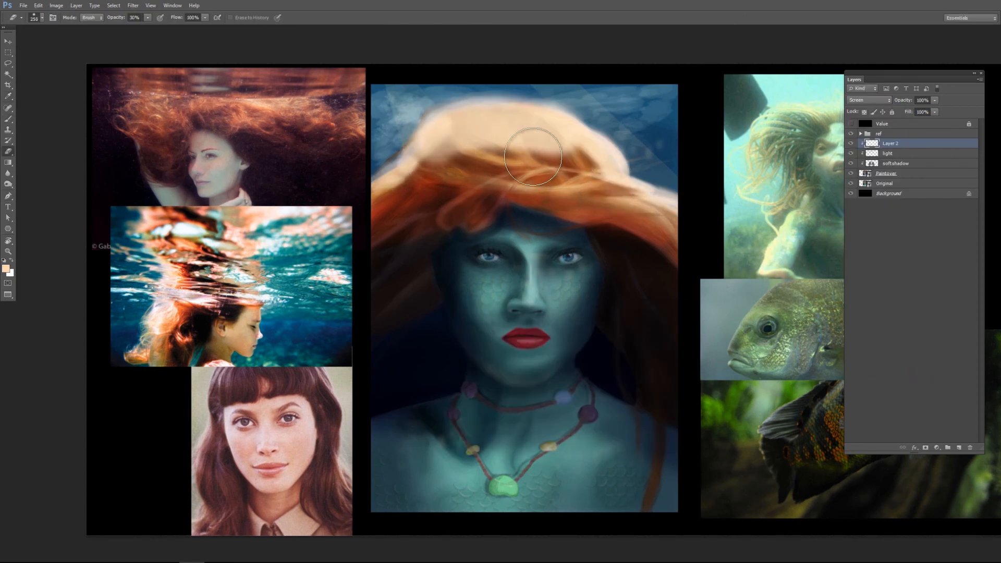
drag(503, 146, 409, 161)
- Paint a thin peach highlight along the top edge of the crown with a much smaller brush
key(b)
key(bracketleft)
key(bracketleft)
key(bracketleft)
key(bracketleft)
key(bracketleft)
key(bracketleft)
key(bracketleft)
key(bracketleft)
key(bracketleft)
key(bracketleft)
key(bracketleft)
key(bracketleft)
drag(493, 105, 542, 106)
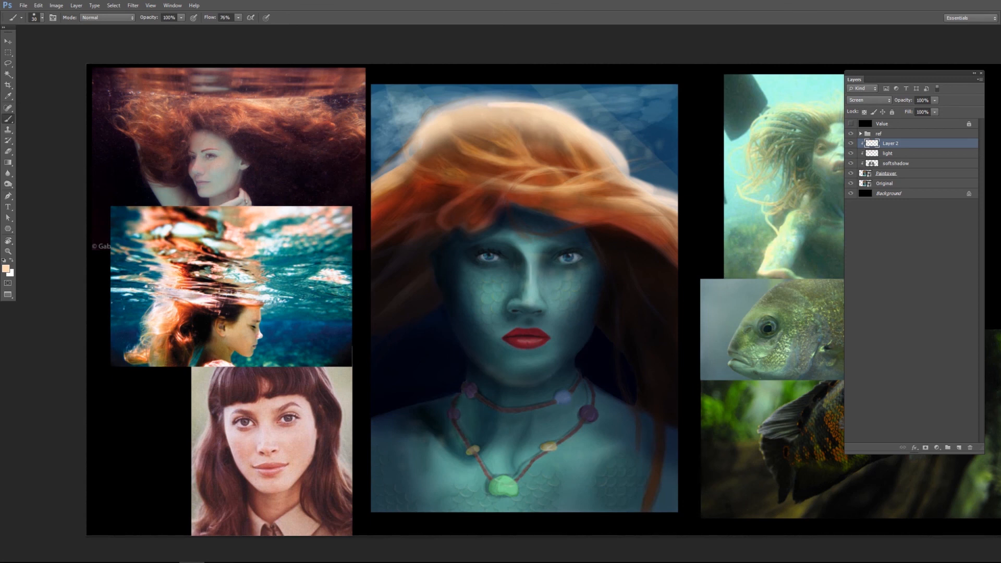
- Rename the light layer as color
double_click(887, 153)
text(color)
key(Return)
- Brush peach light over the front hair waves on the Screen layer and undo the last stray strokes
click(891, 144)
mouse_move(618, 188)
mouse_down()
mouse_move(566, 225)
mouse_move(447, 240)
mouse_up()
key(bracketright)
key(bracketright)
drag(551, 192, 609, 232)
key(ctrl+alt+z)
key(ctrl+alt+z)
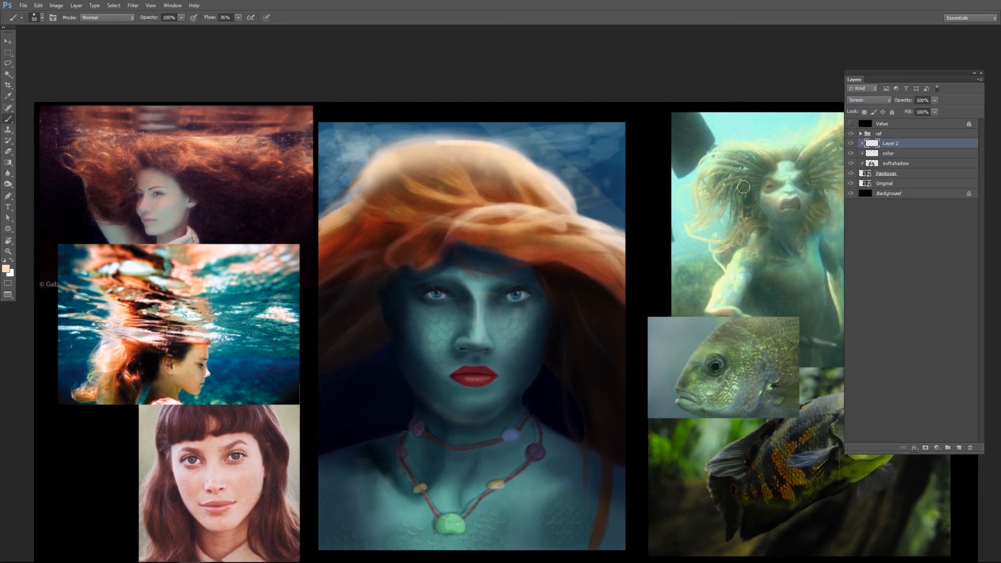
- Paint a curl into the hair beside the face and add broad reddish-brown strands below it with a larger brush
drag(597, 281, 619, 312)
mouse_move(621, 319)
mouse_down()
mouse_move(578, 309)
mouse_move(621, 331)
mouse_move(642, 307)
mouse_up()
key(e)
key(b)
key(bracketright)
key(bracketright)
key(bracketright)
mouse_move(623, 368)
mouse_down()
mouse_move(595, 454)
mouse_move(578, 395)
mouse_up()
key(e)
key(b)
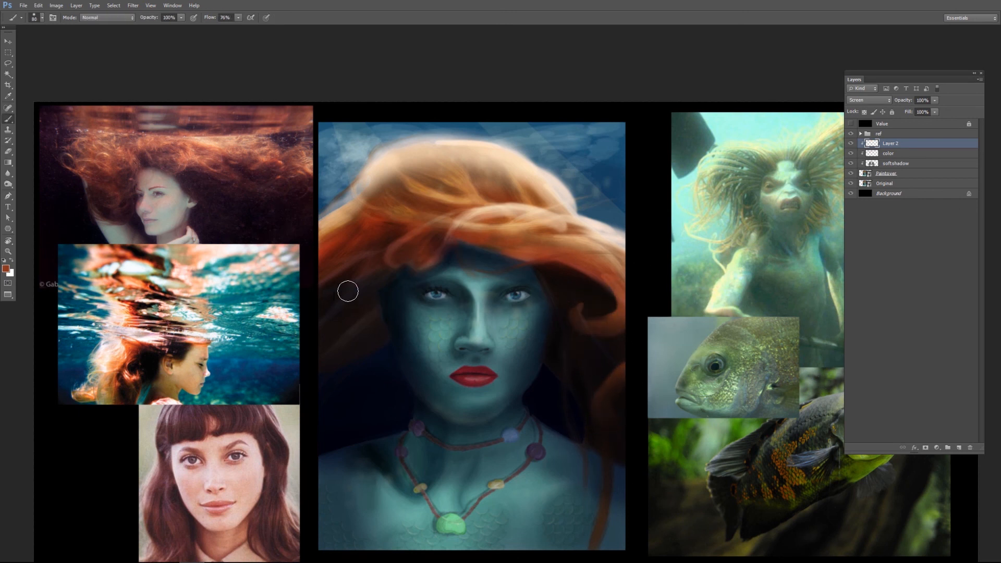
- Sample the blue beside the hair and brush it around both outer sides of the hair on the softshadow layer
click(888, 153)
alt+click(586, 202)
key(bracketright)
key(bracketright)
key(bracketright)
key(bracketright)
click(896, 164)
drag(605, 209, 545, 166)
drag(338, 188, 344, 156)
key(e)
- Choose a teal paint color and brush it over the water around the hair on the color layer with a larger brush
click(6, 269)
click(548, 373)
click(655, 325)
key(b)
key(bracketright)
key(bracketright)
key(bracketright)
click(888, 153)
drag(553, 149, 616, 180)
drag(339, 178, 362, 151)
drag(484, 136, 553, 151)
- Rename the Screen layer as light and brush teal light across the water above the hair at 100% opacity
click(888, 144)
key(bracketleft)
key(bracketleft)
key(bracketleft)
key(bracketleft)
key(0)
mouse_move(613, 139)
mouse_down()
mouse_move(576, 149)
mouse_move(503, 137)
mouse_up()
drag(599, 160, 563, 161)
drag(335, 147, 365, 131)
drag(375, 130, 493, 131)
drag(347, 149, 324, 168)
- Dab small pale green light patches across the water surface with a smaller brush and soften them with the Eraser at 30%
key(bracketleft)
alt+click(529, 172)
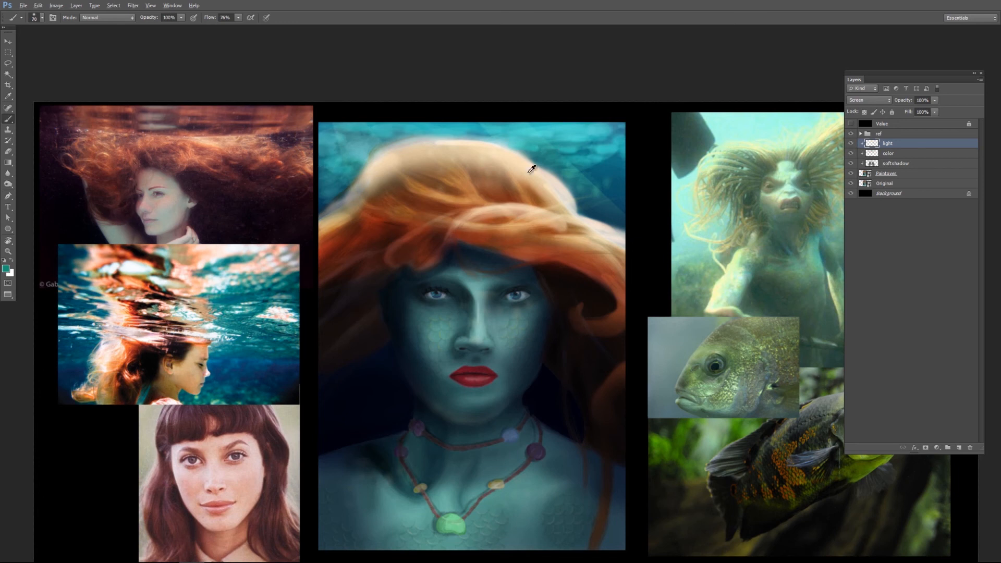
key(bracketleft)
mouse_move(597, 150)
mouse_down()
mouse_move(623, 156)
mouse_move(555, 126)
mouse_up()
drag(552, 136, 586, 138)
drag(513, 142, 530, 138)
drag(473, 135, 496, 139)
drag(323, 152, 371, 150)
drag(323, 133, 367, 135)
key(e)
drag(532, 142, 365, 135)
- Add a new layer above the light layer and name it redraw hair
click(959, 448)
double_click(886, 143)
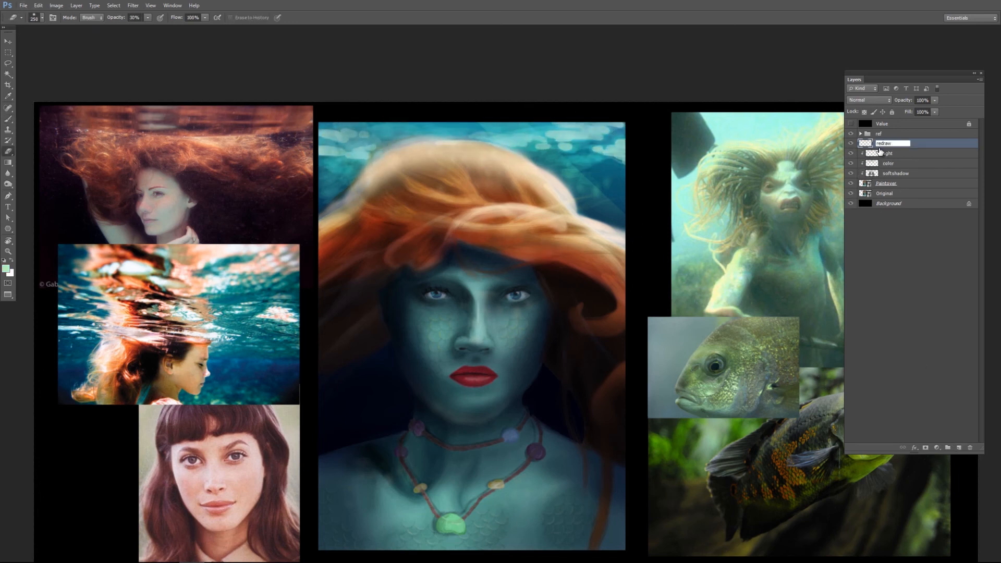
text(redraw hair)
key(Return)
- Sample the forehead tones and paint over the fringe and upper forehead, lowering the brush opacity to 70%
key(b)
drag(443, 217, 468, 220)
alt+click(485, 256)
drag(466, 261, 451, 269)
key(bracketright)
drag(543, 266, 490, 249)
key(7)
mouse_move(438, 267)
mouse_down()
mouse_move(460, 257)
mouse_move(519, 283)
mouse_up()
alt+click(502, 287)
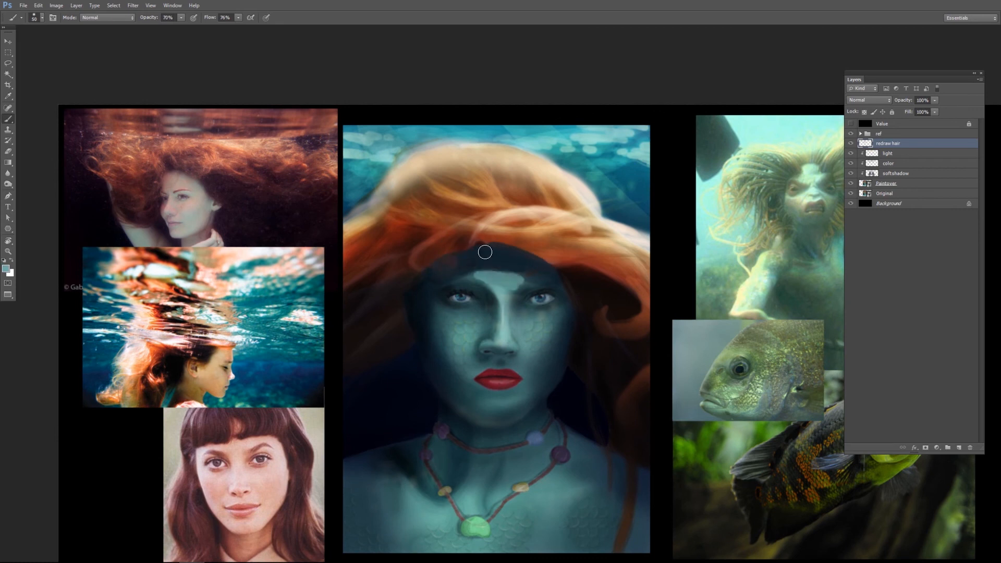
- Sample the dark forehead and brown hair tones and paint over the hairline and the left side of the hair
alt+click(552, 251)
mouse_move(480, 241)
mouse_down()
mouse_move(581, 261)
mouse_move(440, 237)
mouse_up()
key(bracketright)
key(bracketright)
key(bracketright)
alt+click(434, 224)
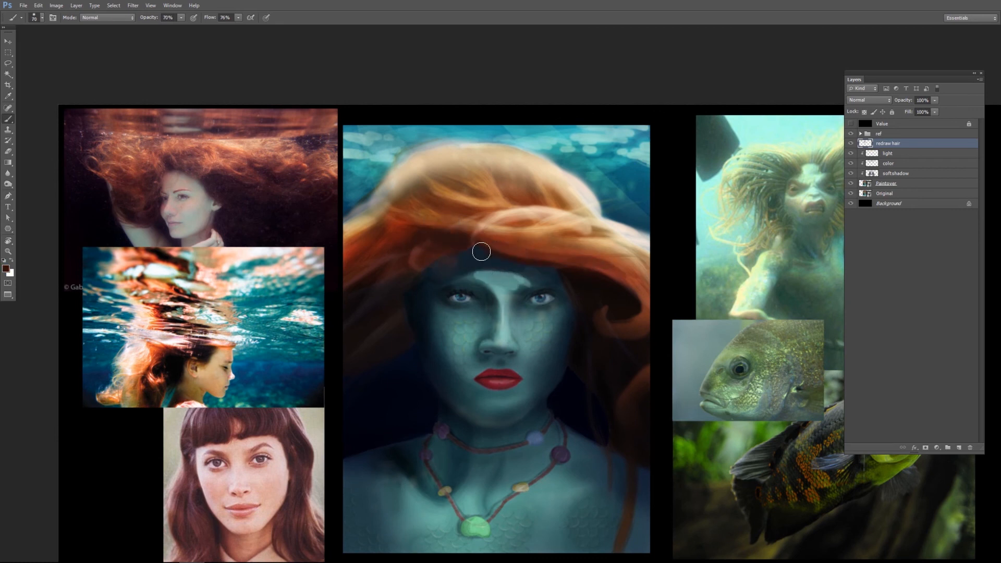
drag(408, 168, 395, 158)
drag(413, 208, 403, 234)
- Paint a curved orange lock down the left side of the face and clip the redraw hair layer to the layers below
alt+click(387, 219)
key(bracketleft)
key(bracketleft)
mouse_move(405, 274)
mouse_down()
mouse_move(432, 246)
mouse_move(395, 285)
mouse_move(373, 284)
mouse_move(408, 311)
mouse_up()
key(bracketright)
key(bracketright)
key(bracketright)
key(bracketleft)
key(bracketleft)
key(bracketleft)
key(ctrl+alt+g)
- Sample nearby hair tones and paint flowing orange strands across the left part of the fringe
mouse_move(459, 219)
mouse_down()
mouse_move(424, 209)
mouse_move(411, 250)
mouse_up()
alt+click(443, 215)
alt+click(436, 206)
drag(428, 211, 465, 213)
key(bracketright)
key(bracketright)
key(bracketright)
key(bracketright)
drag(466, 205, 418, 207)
- Sample the light hair color and paint loose strands along the right outer edge and swoop of the hair
alt+click(572, 183)
key(bracketleft)
drag(583, 182, 597, 205)
drag(611, 224, 631, 241)
drag(600, 228, 632, 251)
mouse_move(547, 236)
mouse_down()
mouse_move(628, 262)
mouse_move(545, 220)
mouse_up()
alt+click(537, 239)
- Paint fine pale highlight strands across the swooping lock above the forehead with a smaller brush
alt+click(503, 213)
key(bracketleft)
key(bracketleft)
key(bracketleft)
drag(504, 192, 577, 206)
mouse_move(490, 198)
mouse_down()
mouse_move(537, 193)
mouse_move(598, 205)
mouse_up()
alt+click(585, 204)
- Brush pale hair tones along the upper right edge and crown of the hair with a larger brush
drag(572, 174, 610, 210)
key(bracketright)
key(bracketright)
key(bracketright)
drag(537, 150, 570, 170)
drag(469, 133, 523, 148)
- Erase excess paint along the forehead below the fringe with a smaller Eraser
key(e)
key(bracketleft)
key(bracketleft)
key(bracketleft)
key(bracketleft)
drag(471, 267, 512, 254)
- Sample teal skin tones and paint smooth shading over both cheeks with a larger brush
key(b)
mouse_move(512, 341)
mouse_down()
mouse_move(541, 342)
mouse_move(536, 327)
mouse_move(556, 340)
mouse_up()
alt+click(559, 315)
key(bracketright)
key(bracketright)
key(bracketright)
key(bracketright)
drag(565, 305, 552, 345)
alt+click(492, 314)
drag(496, 317, 472, 340)
drag(567, 311, 563, 320)
- Blend sampled skin tones over the cheeks and across the nose, lowering the brush opacity to 40%
alt+click(493, 316)
key(bracketright)
key(bracketright)
drag(464, 322, 480, 358)
alt+click(559, 343)
mouse_move(569, 343)
mouse_down()
mouse_move(547, 347)
mouse_move(556, 360)
mouse_up()
key(bracketright)
key(bracketright)
key(4)
alt+click(573, 327)
mouse_move(455, 312)
mouse_down()
mouse_move(482, 336)
mouse_move(511, 311)
mouse_up()
- Sample surrounding face tones and reshape the lips and the skin around the mouth with a small brush
alt+click(540, 293)
alt+click(523, 302)
key(bracketleft)
key(bracketleft)
key(bracketleft)
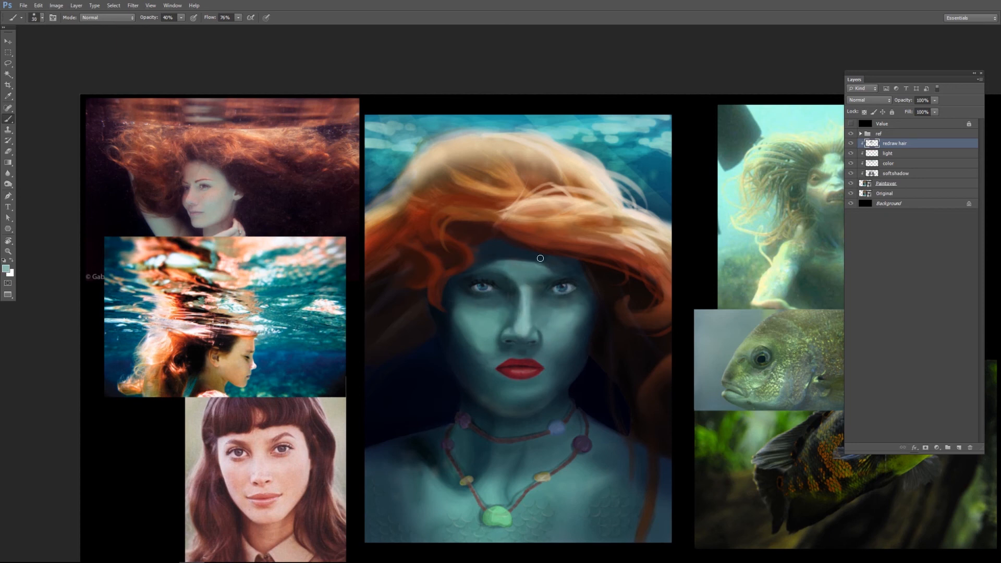
alt+click(541, 381)
drag(545, 379, 502, 380)
mouse_move(531, 365)
mouse_down()
mouse_move(496, 371)
mouse_move(483, 356)
mouse_move(496, 360)
mouse_up()
key(bracketright)
alt+click(565, 377)
alt+click(489, 330)
key(bracketleft)
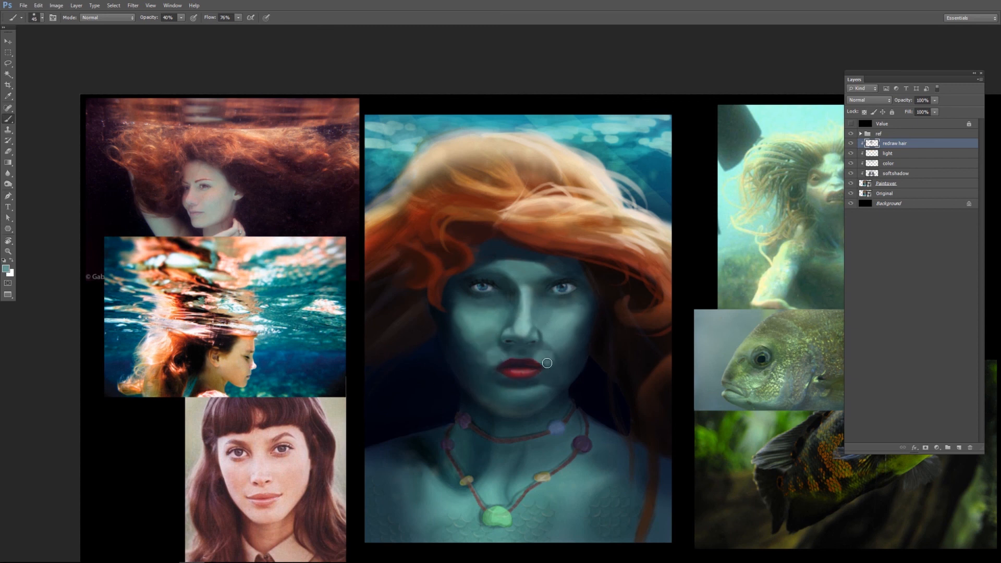
- Sample a darker skin tone and shade the side of the neck and the chest with progressively larger brushes
alt+click(546, 376)
key(bracketright)
drag(558, 422, 578, 403)
key(bracketright)
key(bracketright)
key(bracketright)
key(bracketright)
key(bracketright)
drag(625, 465, 543, 498)
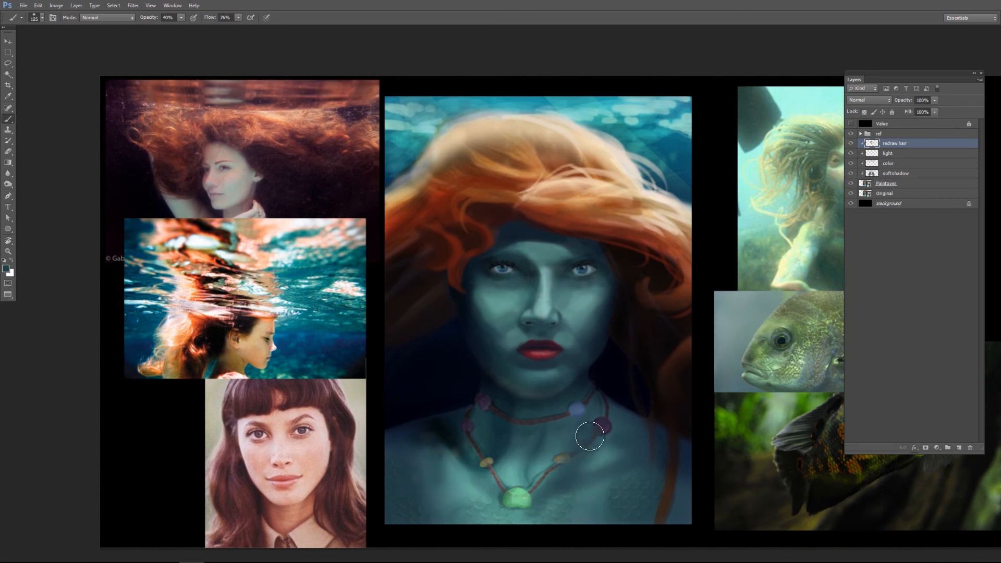
- Paint soft skin tones over the scaly chest areas around the necklace pendant
drag(590, 440, 574, 472)
drag(444, 472, 495, 505)
alt+click(572, 499)
drag(563, 496, 613, 488)
mouse_move(612, 514)
mouse_down()
mouse_move(638, 503)
mouse_move(548, 513)
mouse_up()
- Sample the dark background blue and paint shadow along both shoulders and the neck over the necklace
alt+click(446, 412)
key(bracketleft)
key(bracketleft)
key(bracketleft)
key(bracketleft)
key(bracketleft)
drag(447, 416, 469, 410)
drag(639, 417, 600, 400)
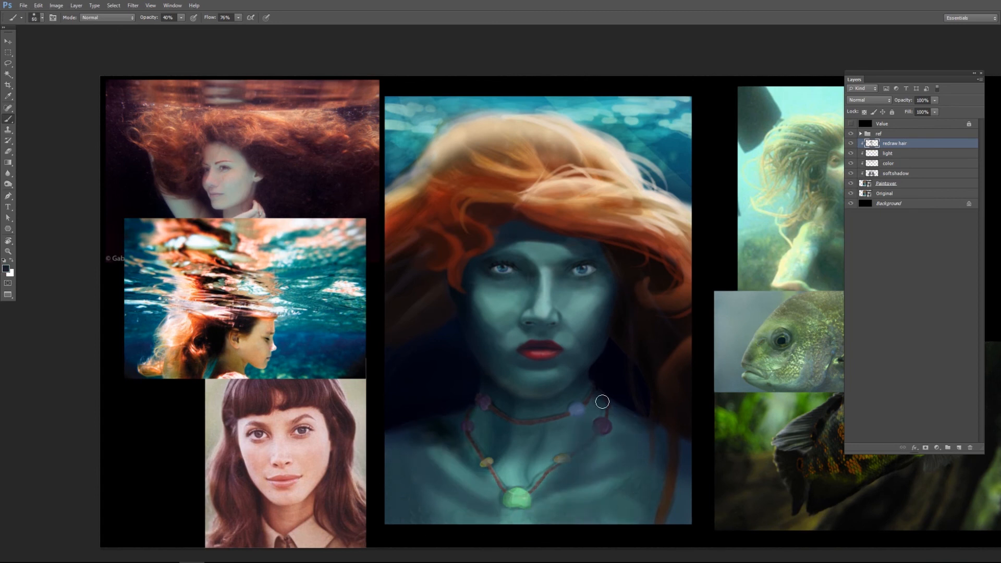
alt+click(461, 427)
drag(484, 390, 492, 441)
- Shade the right shoulder and lower right corner with a much larger brush and sampled dark tones
key(bracketright)
key(bracketright)
key(bracketright)
key(bracketright)
key(bracketright)
key(bracketright)
key(bracketright)
key(bracketright)
alt+click(464, 455)
key(bracketright)
alt+click(669, 465)
mouse_move(647, 465)
mouse_down()
mouse_move(621, 496)
mouse_move(650, 519)
mouse_up()
- Paint dark reddish hair strands over the right shoulder with a smaller brush at 60% opacity
alt+click(678, 443)
key(bracketleft)
key(bracketleft)
key(bracketleft)
key(bracketleft)
key(bracketleft)
key(bracketleft)
key(bracketleft)
key(bracketleft)
key(6)
mouse_move(683, 488)
mouse_down()
mouse_move(646, 521)
mouse_move(618, 501)
mouse_up()
drag(657, 441, 628, 462)
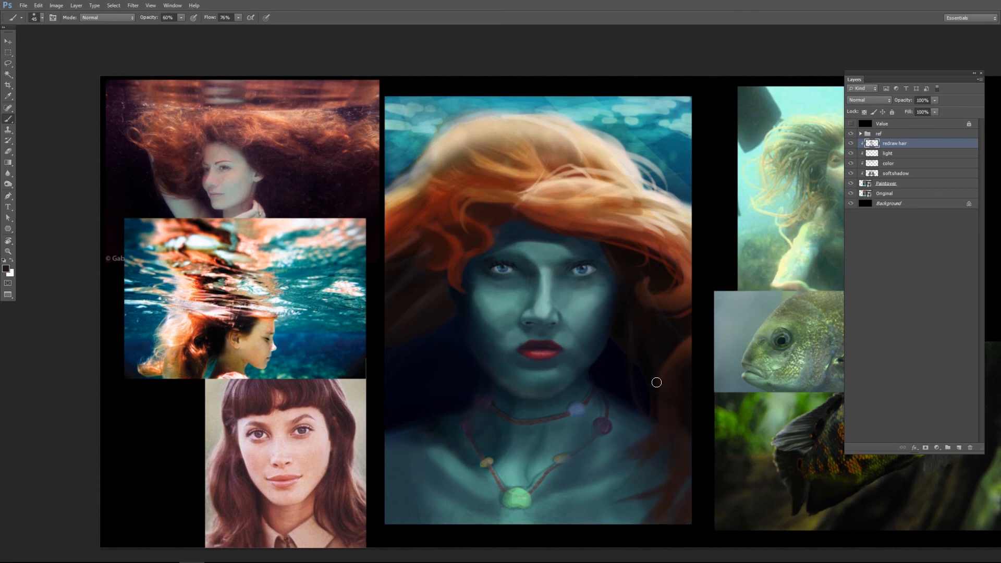
key(e)
key(b)
drag(629, 463, 658, 424)
- Soften the hair's right edge, paint over the water surface light patches, and add peach highlights to the swooping lock
alt+click(623, 156)
drag(632, 151, 663, 196)
alt+click(519, 109)
key(bracketleft)
drag(391, 126, 429, 133)
mouse_move(688, 106)
mouse_down()
mouse_move(668, 122)
mouse_move(624, 122)
mouse_up()
alt+click(599, 114)
key(bracketleft)
alt+click(563, 180)
drag(600, 178, 528, 196)
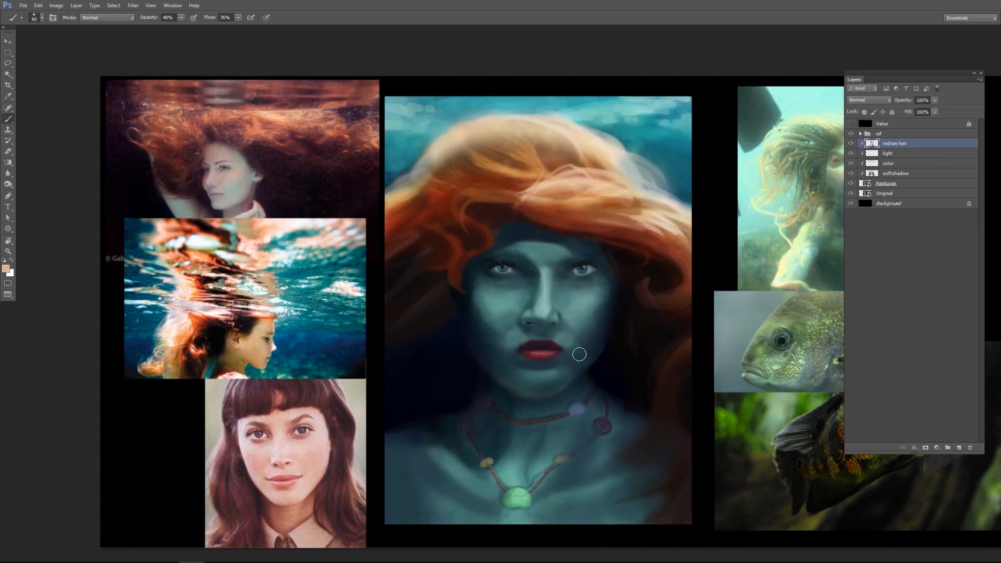
- Darken the lower portrait with a gradient in the default colors, erase it over the chest at 30%, and compare with the redraw hair layer hidden
key(g)
key(d)
drag(399, 416, 511, 444)
key(e)
mouse_move(595, 501)
mouse_down()
mouse_move(514, 491)
mouse_move(578, 523)
mouse_move(552, 440)
mouse_move(491, 546)
mouse_move(545, 500)
mouse_up()
click(851, 144)
click(851, 143)
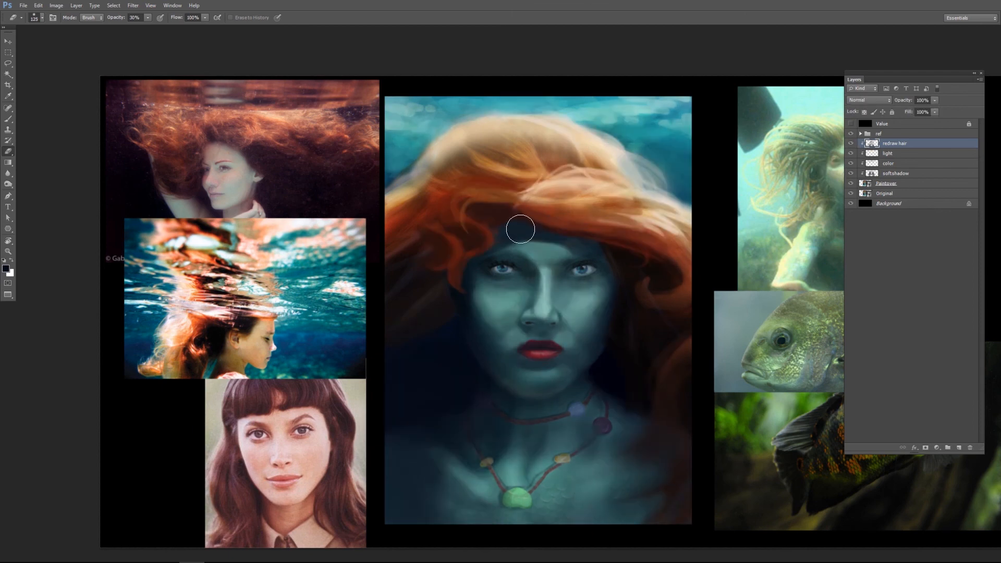
- Repaint the crown and front hair of the portrait with the Brush tool, using tones sampled from the hair
scroll(511, 232, up, 3)
drag(422, 214, 485, 237)
key(b)
alt+click(553, 215)
drag(553, 219, 504, 228)
alt+click(494, 252)
mouse_move(444, 264)
mouse_down()
mouse_move(471, 254)
mouse_move(524, 288)
mouse_up()
mouse_move(518, 238)
mouse_down()
mouse_move(445, 277)
mouse_move(506, 240)
mouse_up()
mouse_move(586, 185)
mouse_down()
mouse_move(543, 265)
mouse_move(596, 276)
mouse_up()
- Paint finer strands across the front of the hair with a much smaller brush and sampled hair colors
alt+click(562, 209)
key(bracketleft)
key(bracketleft)
key(bracketleft)
key(bracketleft)
key(bracketleft)
key(bracketleft)
alt+click(560, 264)
drag(538, 253, 600, 266)
- Build up curled locks above the forehead and over the crown at 60% brush opacity with sampled orange tones
alt+click(546, 229)
key(6)
drag(611, 261, 584, 281)
drag(559, 242, 494, 255)
drag(485, 274, 499, 317)
mouse_move(614, 227)
mouse_down()
mouse_move(604, 270)
mouse_move(552, 223)
mouse_up()
alt+click(579, 207)
mouse_move(669, 215)
mouse_down()
mouse_move(633, 248)
mouse_move(645, 244)
mouse_up()
alt+click(635, 228)
alt+click(637, 291)
key(bracketright)
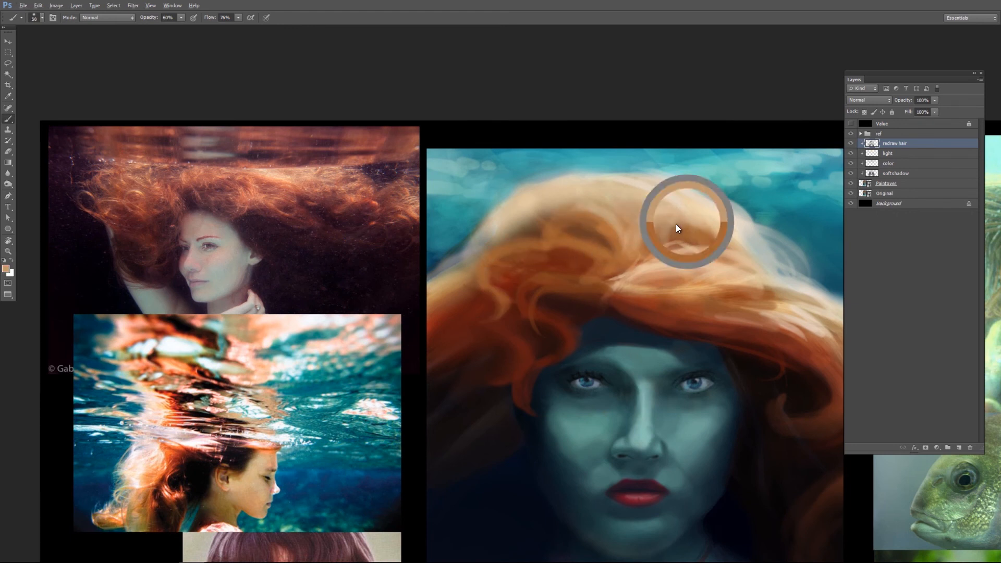
- Paint light flyaway strands along the hair's upper right outline with a smaller brush and sampled pale peach
alt+click(673, 227)
key(bracketleft)
key(bracketleft)
key(bracketleft)
alt+click(684, 187)
key(bracketleft)
key(bracketleft)
key(bracketleft)
drag(680, 179, 733, 202)
mouse_move(748, 193)
mouse_down()
mouse_move(767, 232)
mouse_move(754, 224)
mouse_move(811, 282)
mouse_up()
- Add very thin curling strands on the right side of the hair and across the crown with an even finer brush
key(bracketleft)
key(bracketleft)
key(bracketleft)
key(bracketleft)
key(bracketleft)
drag(770, 226, 802, 278)
drag(737, 240, 597, 229)
drag(663, 299, 701, 338)
drag(338, 266, 448, 249)
- Brush broader sampled orange strokes over the upper left side of the hair with a larger brush
alt+click(552, 225)
key(bracketright)
key(bracketright)
key(bracketright)
key(bracketright)
mouse_move(568, 206)
mouse_down()
mouse_move(491, 216)
mouse_move(462, 277)
mouse_up()
alt+click(455, 276)
drag(514, 189, 471, 210)
- Rework the hair's left outline against the water with a larger brush and sampled teal
alt+click(798, 239)
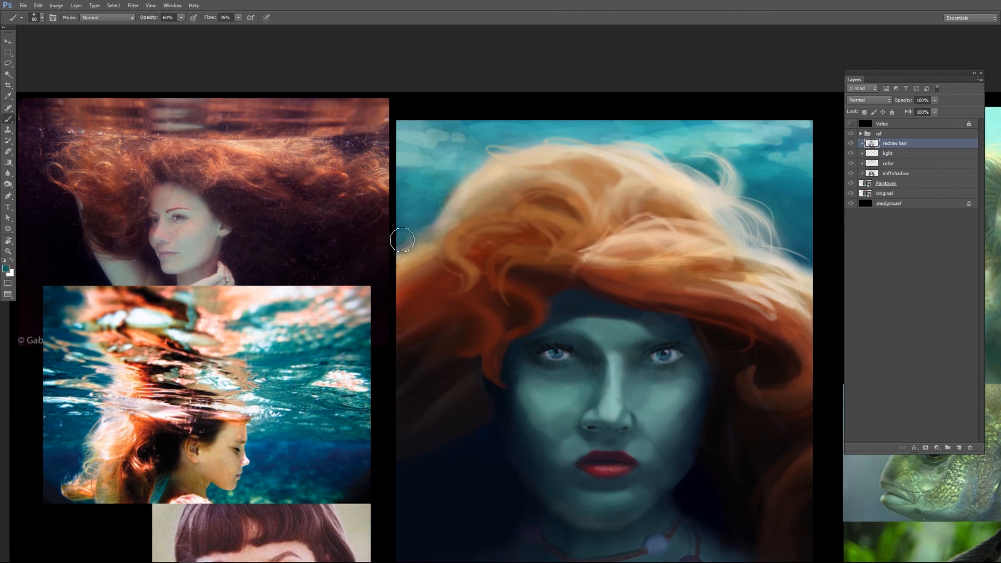
key(bracketright)
key(bracketright)
key(bracketright)
key(bracketright)
key(bracketright)
key(bracketleft)
key(bracketleft)
drag(398, 253, 443, 227)
drag(494, 208, 450, 222)
- Fill out the lower hair on both sides of the face with a larger brush and sampled dark red tones
alt+click(422, 324)
drag(433, 370, 497, 284)
key(bracketright)
key(bracketright)
key(bracketright)
key(bracketright)
key(bracketright)
alt+click(491, 372)
mouse_move(482, 292)
mouse_down()
mouse_move(483, 397)
mouse_move(549, 335)
mouse_up()
mouse_move(804, 353)
mouse_down()
mouse_move(693, 347)
mouse_move(710, 366)
mouse_up()
- Blend the top of the crown into soft orange and peach with a very large brush and sampled hair colors
alt+click(690, 351)
key(bracketright)
key(bracketright)
key(bracketright)
key(bracketright)
key(bracketleft)
drag(488, 194, 511, 190)
alt+click(565, 155)
mouse_move(569, 152)
mouse_down()
mouse_move(646, 130)
mouse_move(605, 142)
mouse_up()
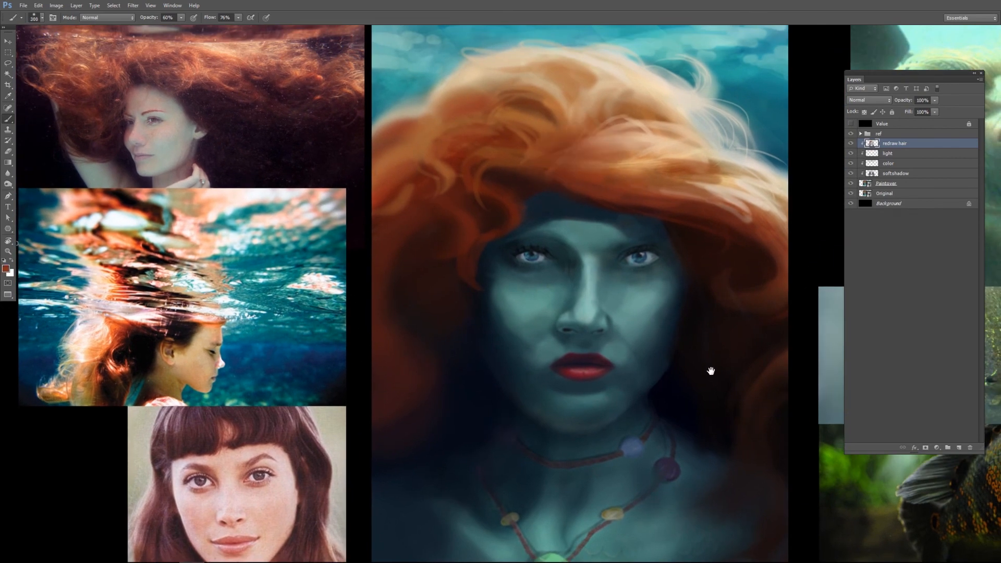
- Paint dark brown hair beside the right cheek with a much smaller brush and a sampled shadow color
drag(673, 301, 664, 295)
key(bracketleft)
key(bracketleft)
key(bracketleft)
key(bracketleft)
key(bracketleft)
key(bracketleft)
key(bracketleft)
key(bracketleft)
key(bracketleft)
key(bracketleft)
key(bracketleft)
key(bracketleft)
key(bracketleft)
key(bracketleft)
key(bracketleft)
key(bracketleft)
alt+click(459, 313)
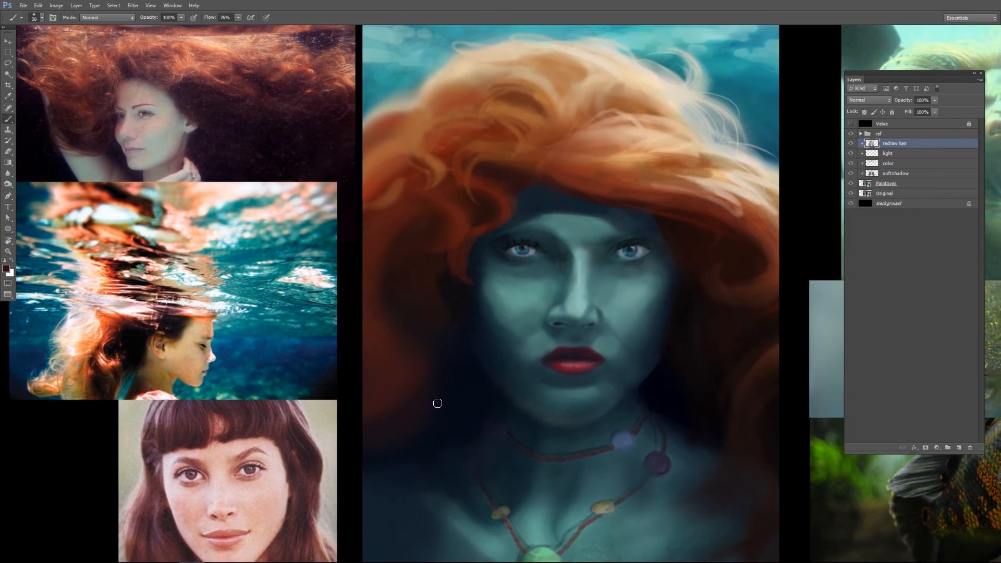
key(bracketright)
key(bracketright)
key(bracketright)
drag(683, 309, 677, 350)
alt+click(705, 308)
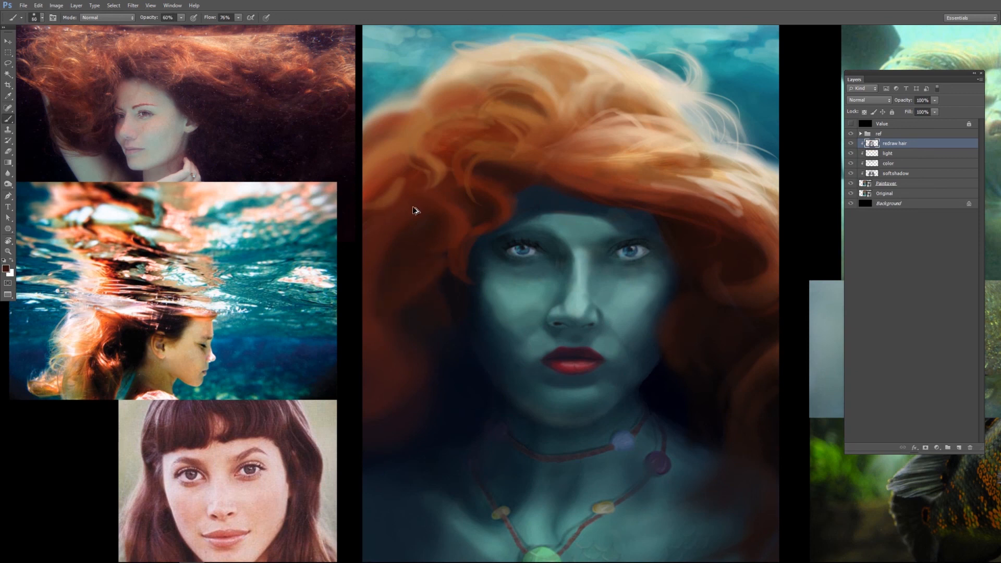
- Add peach highlight strands to the swooping front lock with a small brush and sampled light tones
alt+click(720, 210)
key(bracketleft)
key(bracketleft)
key(bracketleft)
key(bracketleft)
key(bracketleft)
key(bracketleft)
key(bracketleft)
alt+click(733, 208)
drag(730, 206, 639, 188)
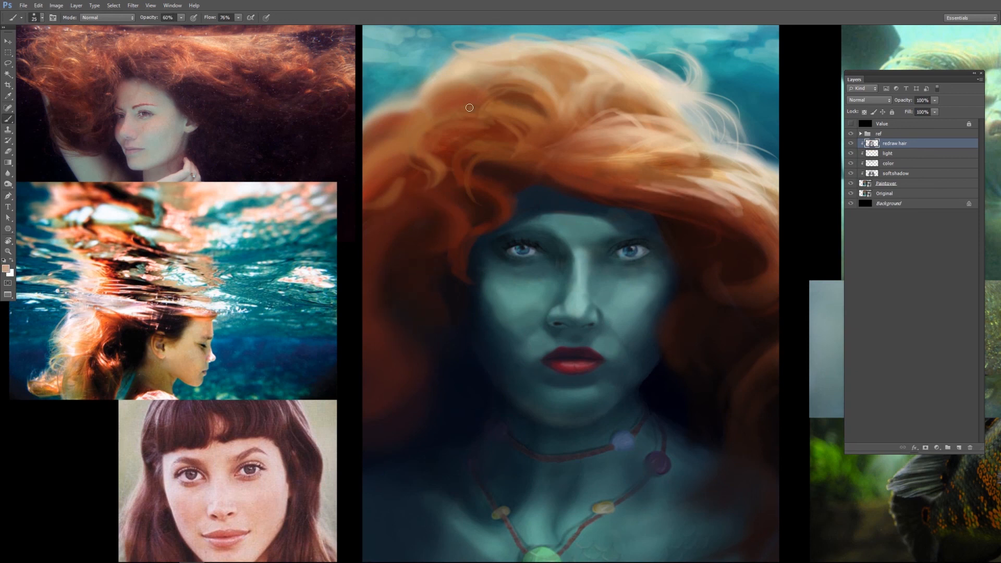
- Create a clipped layer above the redraw hair layer and name it redraw face
click(959, 448)
text(hair)
drag(877, 144, 934, 145)
text(highlight hair)
key(Return)
key(ctrl+alt+g)
drag(547, 235, 581, 237)
mouse_move(638, 185)
mouse_down()
mouse_move(640, 172)
mouse_move(669, 225)
mouse_up()
double_click(898, 144)
text(redraw face)
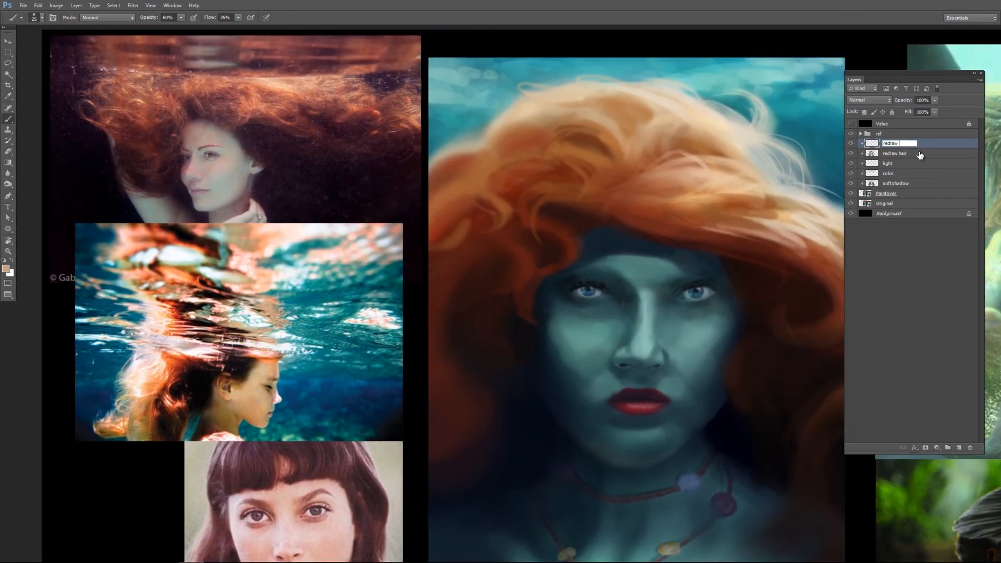
key(Return)
- Repaint the lower lid of the eye on the right with a fine brush, adding a reddish-orange waterline
drag(665, 406, 719, 407)
key(bracketleft)
key(bracketleft)
key(bracketleft)
alt+click(708, 222)
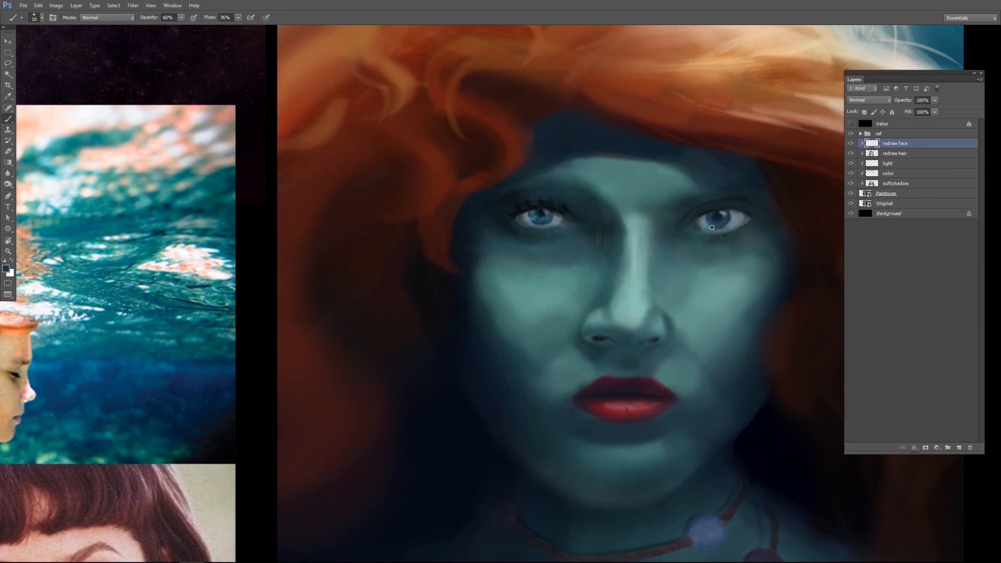
drag(735, 229, 683, 224)
key(bracketright)
key(bracketright)
key(bracketright)
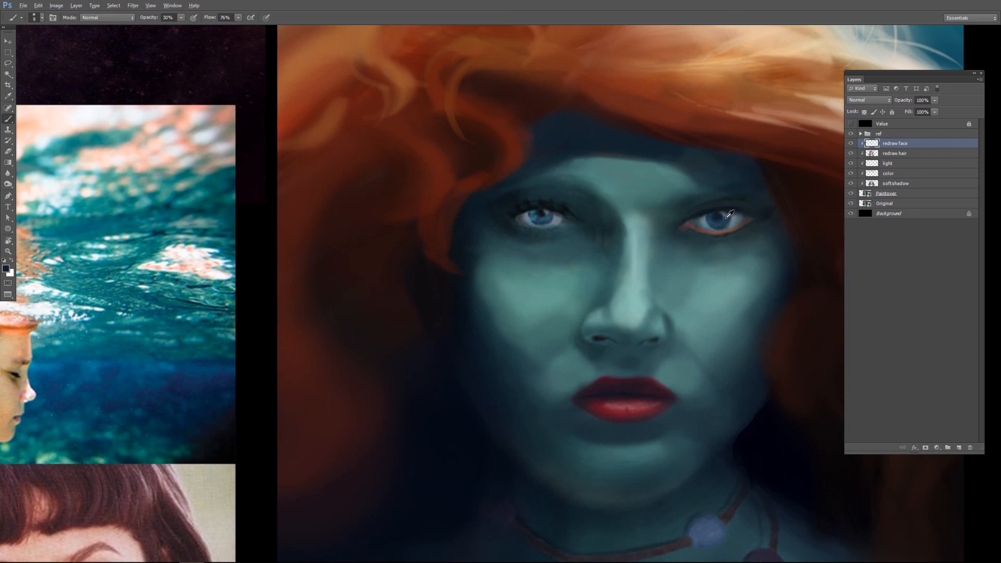
- Shade around the right eye and beside the mouth at 30% brush opacity with sampled dark teal
drag(720, 243, 703, 214)
key(bracketright)
key(bracketright)
key(bracketright)
alt+click(751, 401)
drag(750, 372, 719, 404)
key(bracketright)
- Shade the cheeks and the area around the mouth softly with a larger brush and sampled skin tones
drag(372, 286, 368, 309)
key(bracketright)
key(bracketright)
key(bracketright)
drag(471, 295, 506, 338)
drag(726, 317, 695, 367)
key(bracketright)
alt+click(681, 373)
alt+click(722, 381)
drag(538, 291, 591, 275)
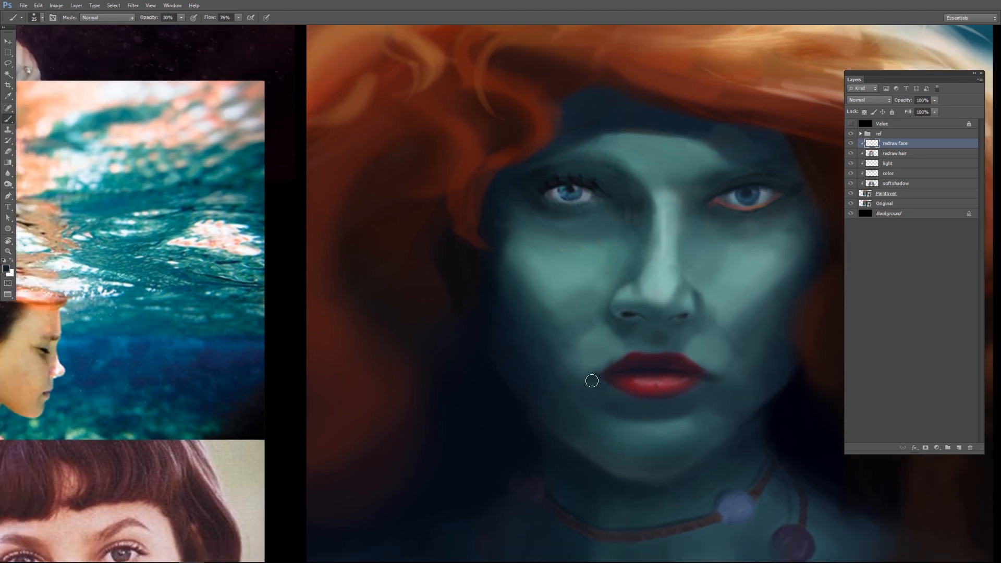
- Place the reference photo of the woman with bangs beside the mermaid's face and make the redraw face layer active again
drag(642, 237, 656, 119)
key(v)
click(16, 331)
drag(17, 331, 138, 36)
drag(416, 219, 351, 308)
click(861, 133)
click(895, 144)
- Paint the nostril area with a sampled teal and add pale highlights to the nose bridge and tip using a fine brush
key(b)
alt+click(579, 284)
drag(620, 286, 638, 284)
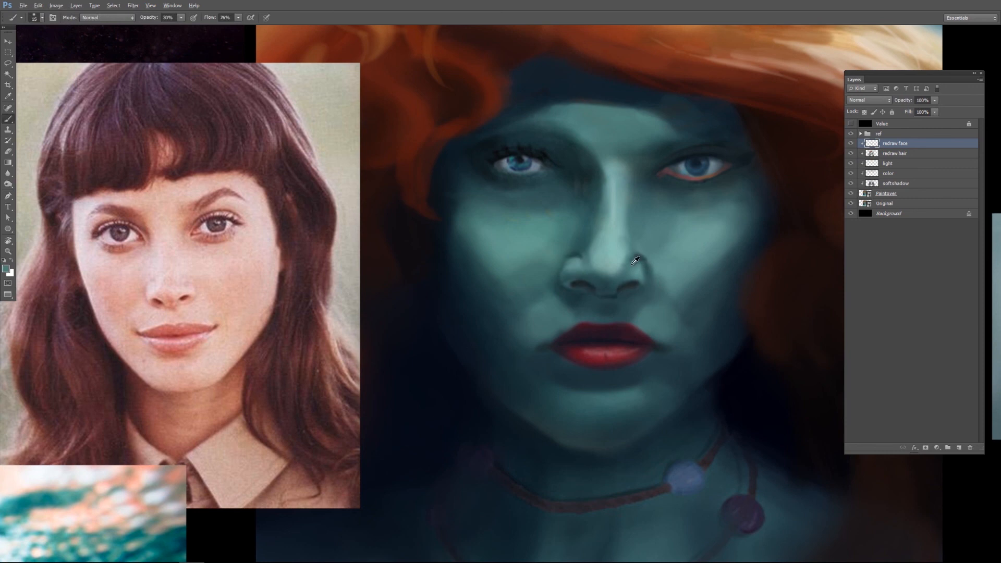
click(6, 268)
click(478, 335)
click(658, 323)
key(bracketleft)
key(bracketleft)
key(bracketleft)
key(bracketleft)
drag(594, 246, 596, 266)
mouse_move(608, 237)
mouse_down()
mouse_move(616, 208)
mouse_move(608, 235)
mouse_up()
key(bracketleft)
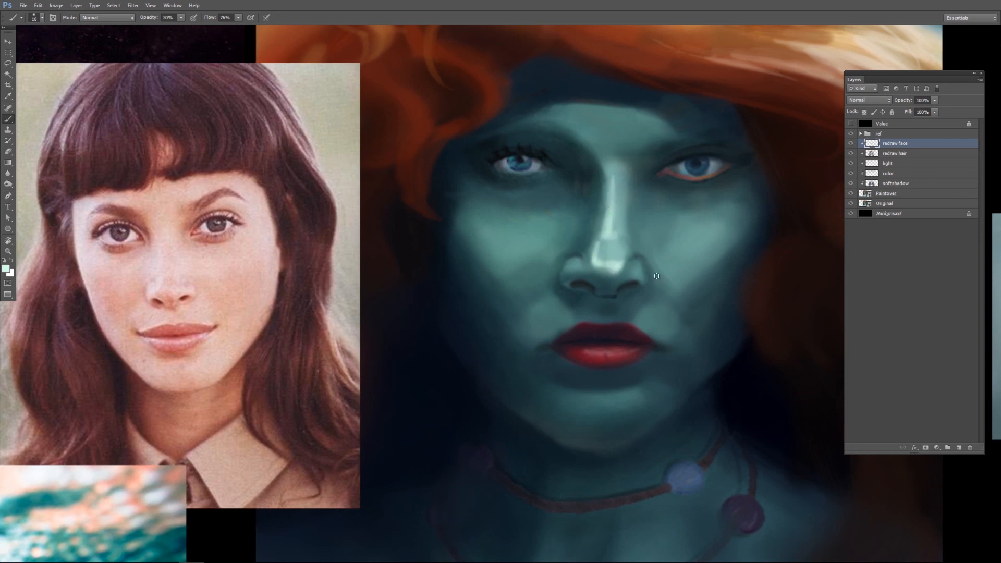
- Paint a highlight above the upper lip and a light plane between the nostril and the mouth corner on the right
mouse_move(634, 324)
mouse_down()
mouse_move(658, 307)
mouse_move(633, 317)
mouse_up()
alt+click(656, 302)
drag(668, 313, 658, 332)
- Define the planes between the brows and down the nose bridge with sampled skin tones at 60% brush opacity
alt+click(618, 265)
key(6)
key(bracketleft)
drag(635, 134, 600, 130)
alt+click(610, 121)
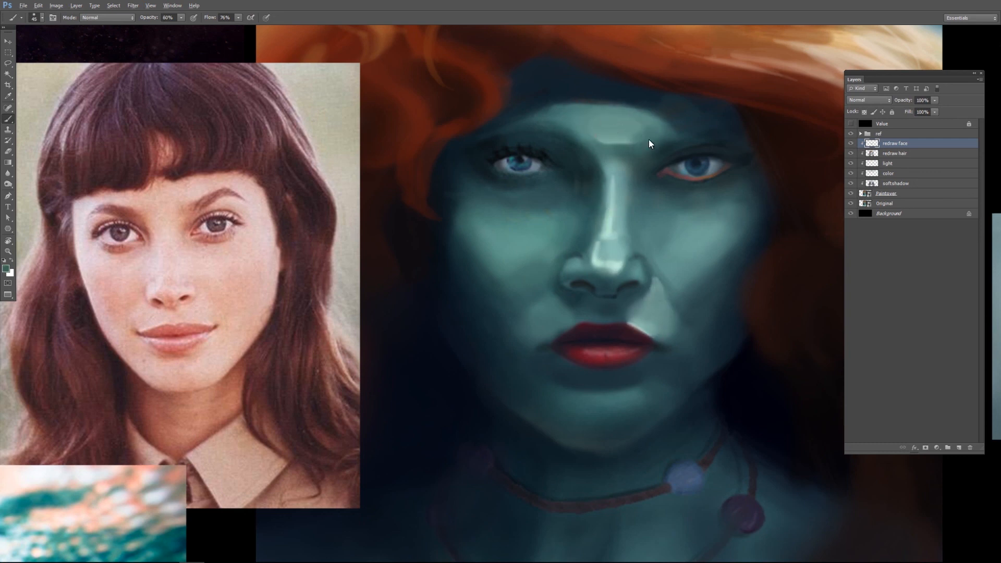
drag(623, 173, 613, 236)
drag(615, 172, 609, 214)
alt+click(609, 250)
- Refine the nose tip and the underside of the nose with a much smaller brush and sampled tones
alt+click(620, 272)
key(bracketleft)
key(bracketleft)
key(bracketleft)
key(bracketleft)
key(bracketleft)
mouse_move(598, 261)
mouse_down()
mouse_move(615, 247)
mouse_move(606, 278)
mouse_up()
alt+click(575, 267)
drag(620, 284, 599, 295)
- Block in the lit cheek plane beneath the eye on the right with sampled tones, then lower brush opacity to 40%
alt+click(631, 250)
mouse_move(731, 205)
mouse_down()
mouse_move(633, 206)
mouse_move(644, 190)
mouse_move(679, 225)
mouse_move(711, 228)
mouse_up()
alt+click(652, 239)
key(bracketright)
key(bracketright)
key(bracketright)
key(bracketright)
key(4)
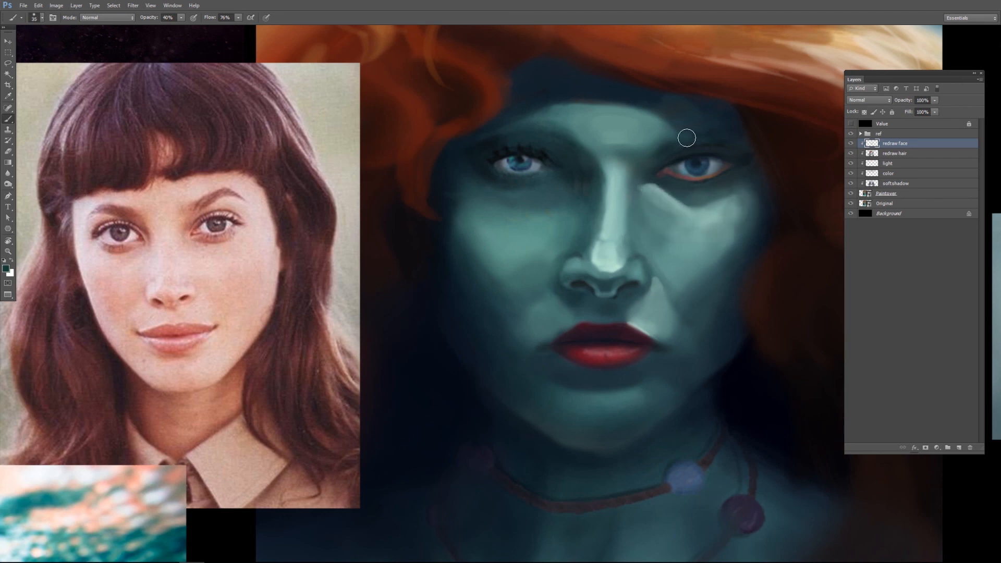
alt+click(720, 219)
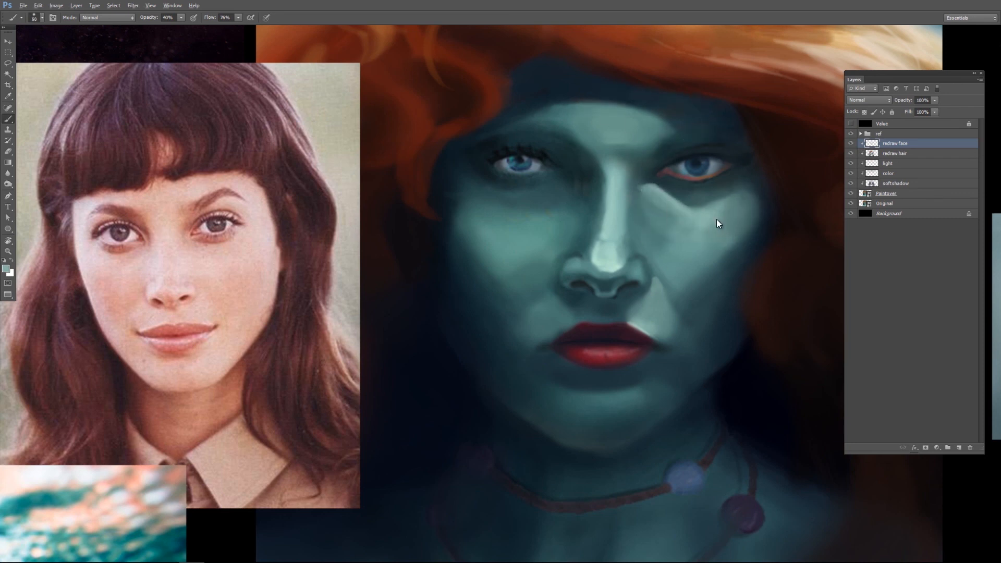
- Select the right half of the face around the eye and nose with the Lasso and paste a merged copy as a layer
key(l)
drag(611, 193, 729, 112)
key(ctrl+shift+c)
key(ctrl+v)
- Flip the pasted half horizontally and align it over the left side of the face so the eyes mirror each other
key(ctrl+t)
right_click(706, 162)
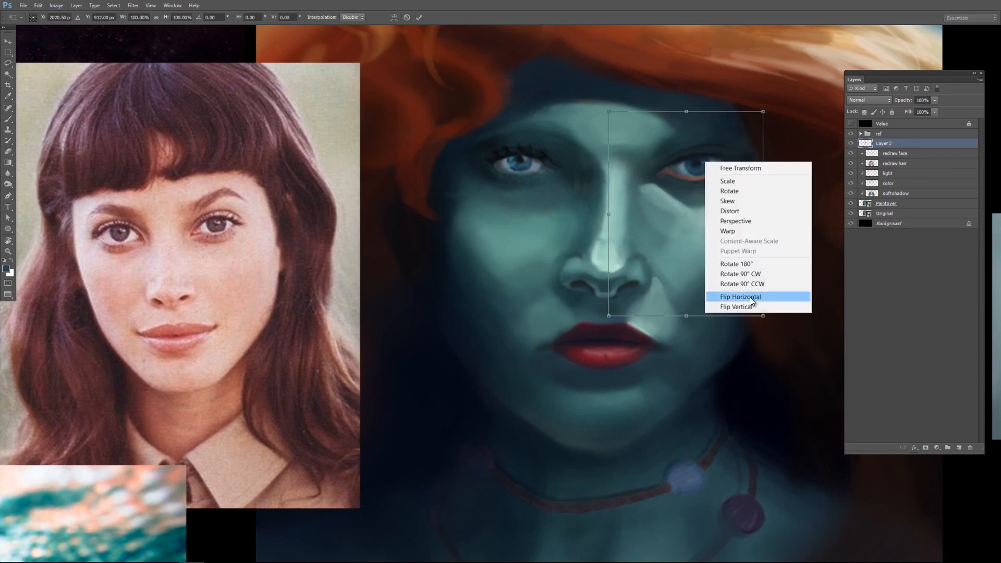
click(750, 296)
drag(717, 243, 558, 242)
key(Return)
key(v)
key(Left)
key(Left)
key(Left)
key(Left)
key(Up)
key(Up)
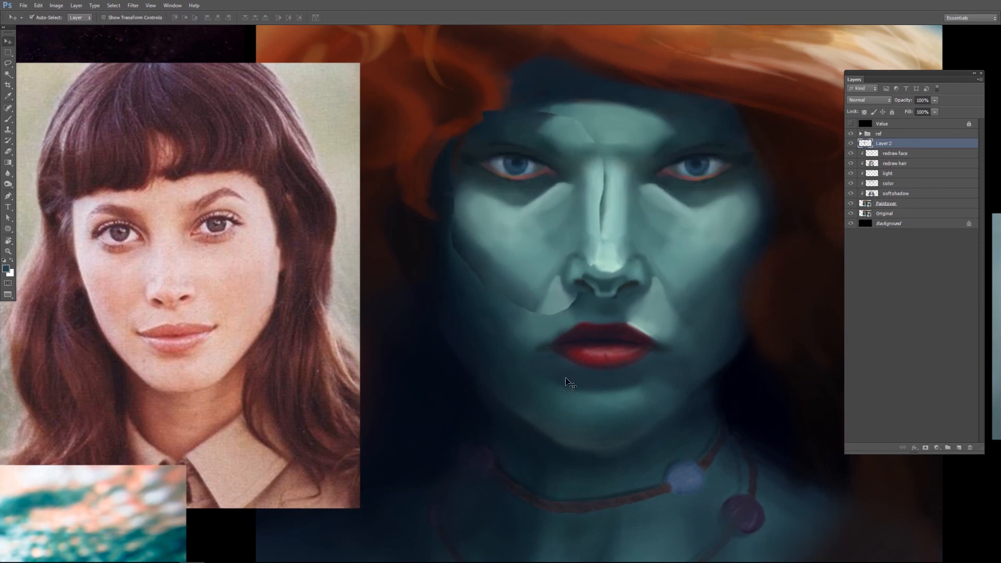
key(Left)
key(Left)
- Paint over the dark seam down the middle of the nose with a sampled highlight color
key(b)
alt+click(600, 180)
drag(605, 170, 604, 229)
- Erase the hard edges of the mirrored half on the forehead and cheek and blend them with sampled skin tones
key(e)
mouse_move(574, 125)
mouse_down()
mouse_move(532, 119)
mouse_move(420, 216)
mouse_move(508, 319)
mouse_up()
key(b)
alt+click(453, 262)
drag(579, 308, 568, 302)
key(e)
drag(541, 337, 556, 310)
key(b)
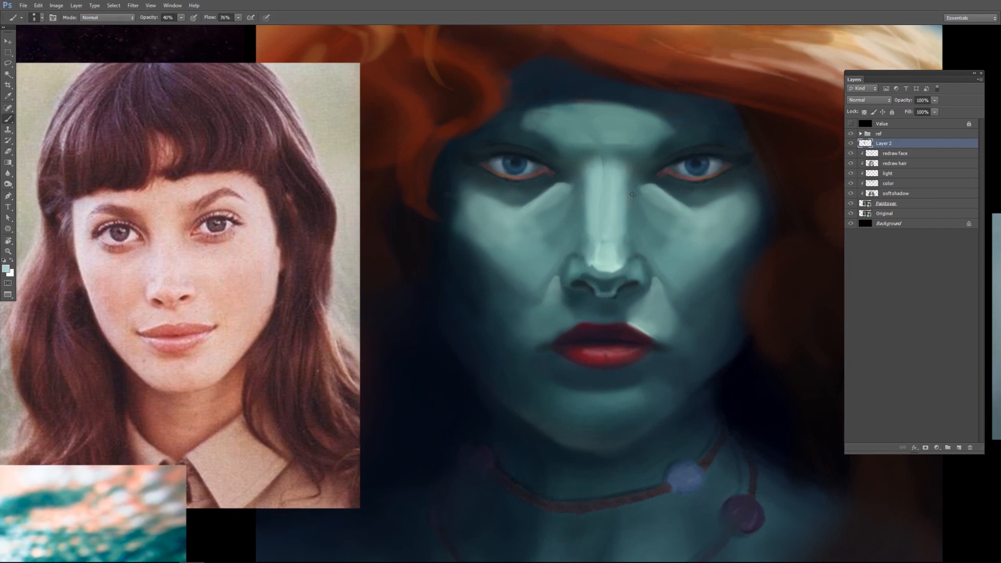
key(r)
key(b)
alt+click(637, 265)
- Rename the mirrored layer eye symmetry and clip it to the layers below
double_click(885, 143)
text(eye symmetry)
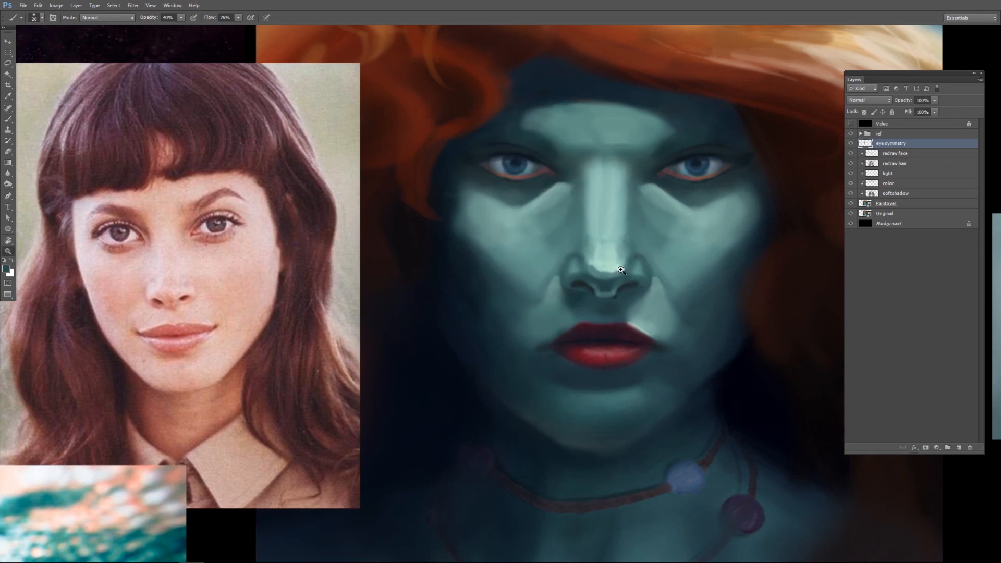
text(z)
drag(560, 252, 522, 260)
drag(503, 360, 517, 355)
alt+click(918, 148)
- Add a new layer above the eye symmetry layer and name it redraw face
key(ctrl+shift+alt+n)
double_click(886, 146)
text(redraw face)
key(Return)
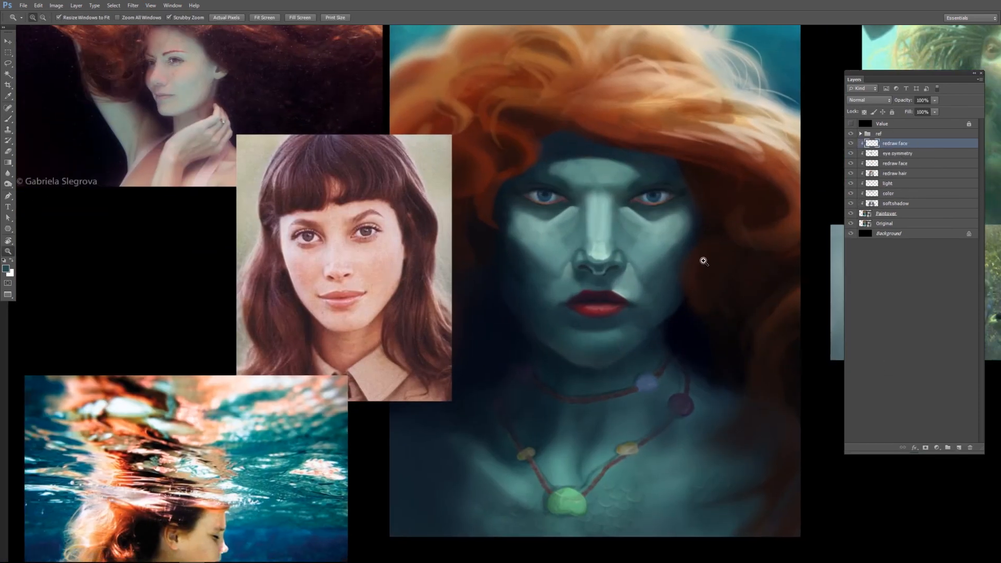
- Block in light planes on the neck, collarbones and chest with a sampled teal at 50% brush opacity
drag(704, 250, 697, 252)
drag(591, 397, 608, 344)
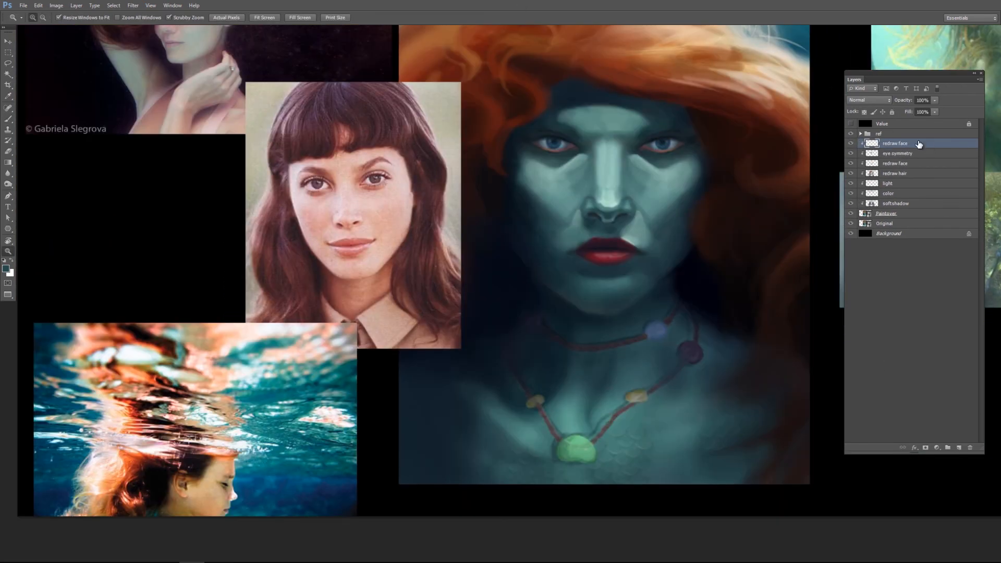
drag(643, 485, 683, 485)
key(b)
key(bracketright)
key(bracketright)
key(bracketright)
alt+click(601, 410)
drag(600, 412, 566, 443)
mouse_move(622, 356)
mouse_down()
mouse_move(575, 380)
mouse_move(598, 372)
mouse_up()
key(bracketleft)
key(bracketleft)
key(bracketleft)
mouse_move(742, 378)
mouse_down()
mouse_move(531, 478)
mouse_move(434, 505)
mouse_move(433, 480)
mouse_move(378, 395)
mouse_move(514, 402)
mouse_move(464, 354)
mouse_move(604, 288)
mouse_move(697, 339)
mouse_move(711, 308)
mouse_up()
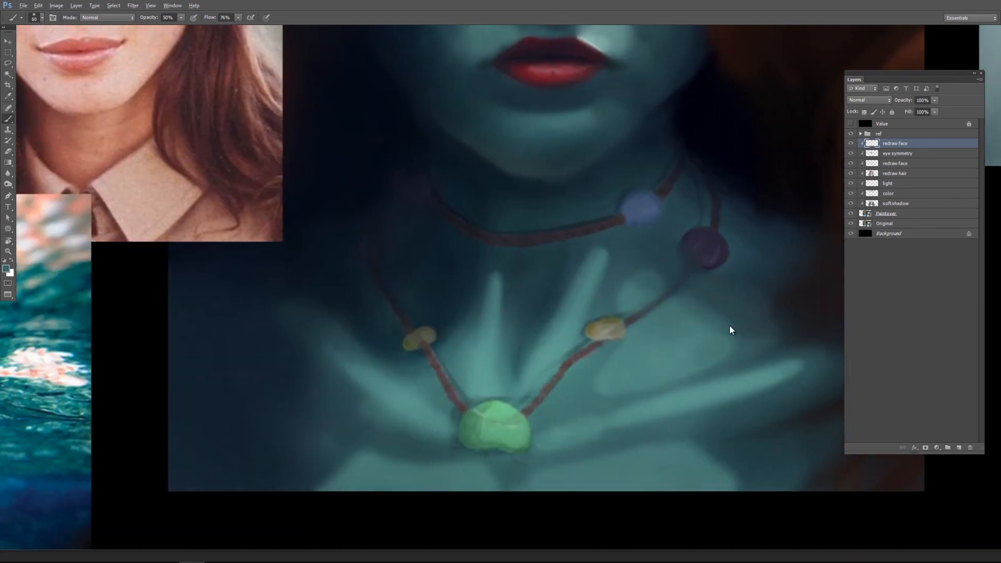
- Smooth the light patches on the chest and neck around the right necklace strand with a sampled skin tone
drag(723, 362, 602, 394)
alt+click(628, 250)
mouse_move(655, 255)
mouse_down()
mouse_move(590, 311)
mouse_move(566, 287)
mouse_up()
- Refine the central neck tendon above the pendant with a smaller brush and sampled tones at 60% opacity
key(bracketleft)
key(bracketleft)
key(bracketleft)
key(6)
drag(499, 293, 508, 371)
alt+click(489, 338)
drag(485, 306, 477, 372)
alt+click(485, 365)
mouse_move(485, 365)
mouse_down()
mouse_move(471, 311)
mouse_move(455, 375)
mouse_up()
- Darken the hollows between the neck tendons and round off the upper end of the central one
alt+click(470, 311)
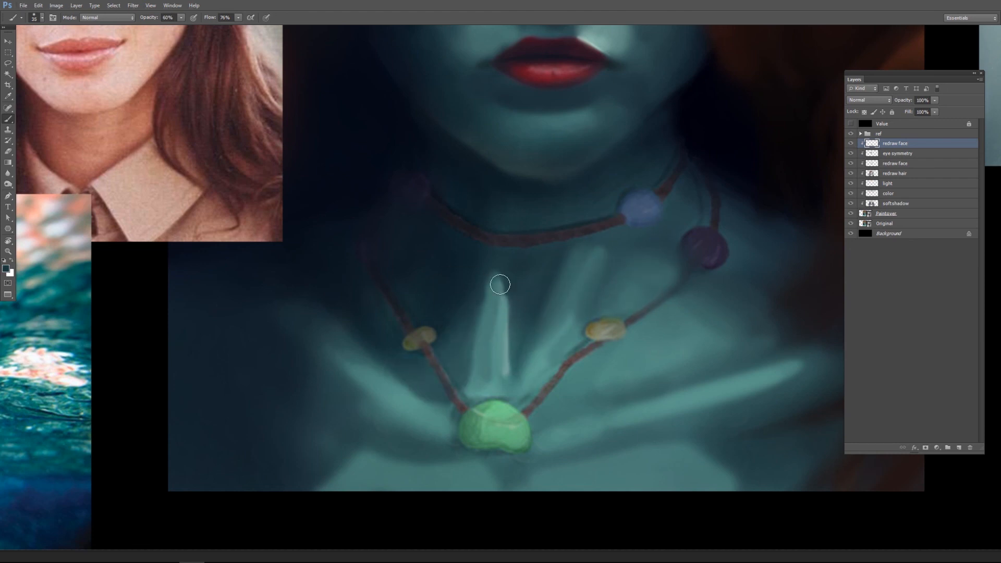
drag(515, 314, 530, 340)
drag(514, 264, 567, 261)
alt+click(505, 304)
key(bracketleft)
drag(499, 305, 498, 268)
- Repaint the chest forms on both sides below the pendant and the left collarbone with sampled teal
mouse_move(545, 423)
mouse_down()
mouse_move(604, 417)
mouse_move(543, 444)
mouse_up()
alt+click(586, 443)
drag(701, 441, 778, 483)
drag(454, 443, 308, 482)
drag(371, 412, 441, 441)
- Paint dark cast shadows beneath the green pendant and along the right necklace strand with a smaller brush
key(bracketleft)
key(bracketleft)
key(bracketleft)
key(bracketleft)
alt+click(532, 436)
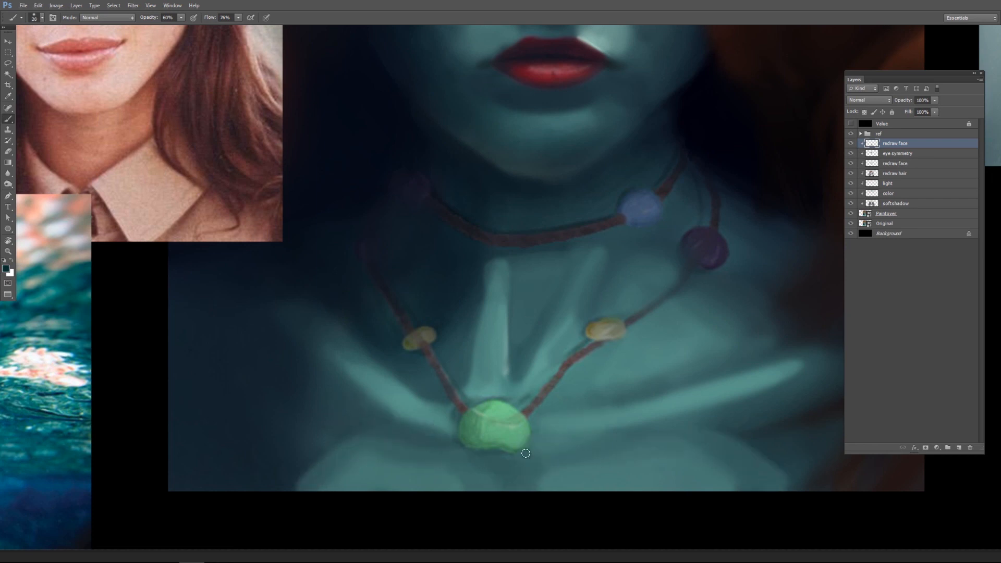
drag(525, 453, 462, 448)
alt+click(467, 445)
mouse_move(532, 429)
mouse_down()
mouse_move(602, 352)
mouse_move(694, 294)
mouse_up()
- Touch up the cord by the right yellow bead and repaint both yellow beads with a sampled yellow
drag(587, 340, 573, 350)
alt+click(600, 330)
drag(598, 332, 615, 327)
drag(409, 348, 416, 347)
- Reshape the green pendant into rounded facets with sampled greens and outline its upper edge with a finer brush
alt+click(485, 431)
key(bracketright)
mouse_move(483, 415)
mouse_down()
mouse_move(516, 438)
mouse_move(482, 441)
mouse_up()
alt+click(472, 437)
drag(506, 429, 510, 443)
key(bracketleft)
key(bracketleft)
mouse_move(472, 413)
mouse_down()
mouse_move(523, 417)
mouse_move(508, 411)
mouse_up()
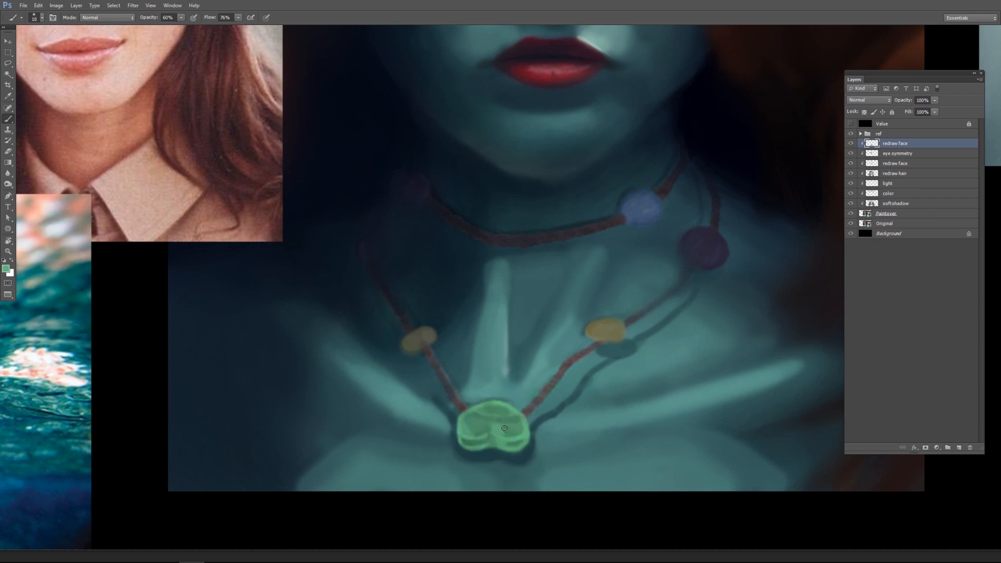
- Pick a dark green and shade the lower lobes of the pendant
click(6, 269)
click(541, 396)
click(657, 324)
drag(505, 445, 523, 442)
drag(489, 441, 473, 442)
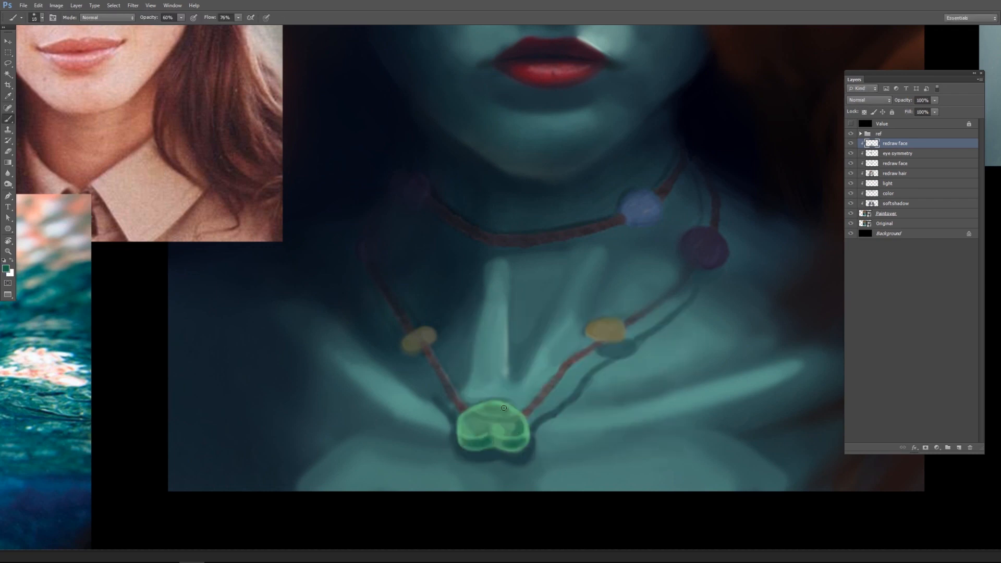
- Pick a dark reddish brown and repaint the lower necklace cord on both sides of the green pendant with a smaller brush
mouse_move(542, 343)
mouse_down()
mouse_move(464, 347)
mouse_move(586, 416)
mouse_move(610, 412)
mouse_up()
key(bracketleft)
alt+click(625, 340)
click(6, 269)
click(465, 421)
click(659, 323)
key(bracketleft)
drag(667, 328, 574, 419)
drag(485, 417, 453, 365)
drag(667, 333, 594, 398)
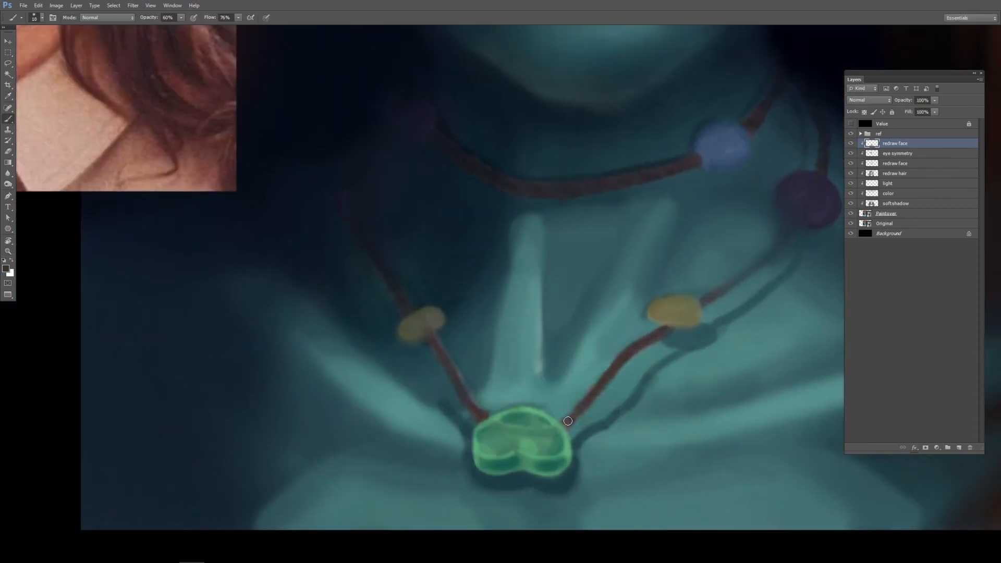
- Pick and sample yellows to draw the rim and inner contour lines of the right yellow bead
click(6, 269)
click(510, 351)
click(659, 324)
drag(669, 316, 698, 308)
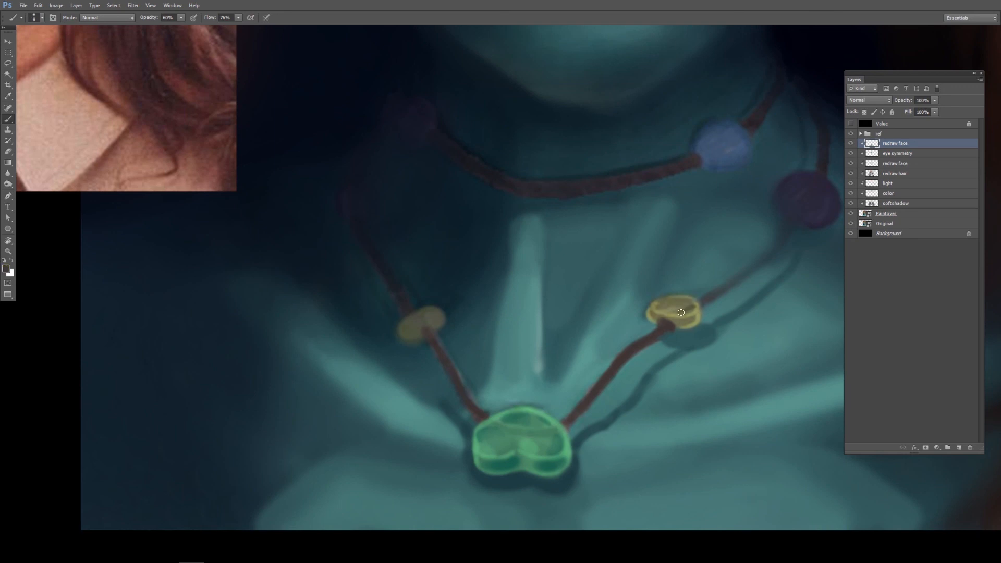
key(bracketright)
alt+click(642, 315)
mouse_move(636, 312)
mouse_down()
mouse_move(557, 337)
mouse_move(692, 286)
mouse_up()
- Pick a pinkish tan and paint fine twisted strands along the lower cord, checking them by toggling the redraw face layer
alt+click(561, 372)
click(6, 269)
click(722, 412)
click(629, 359)
click(806, 303)
key(bracketleft)
drag(492, 445, 500, 439)
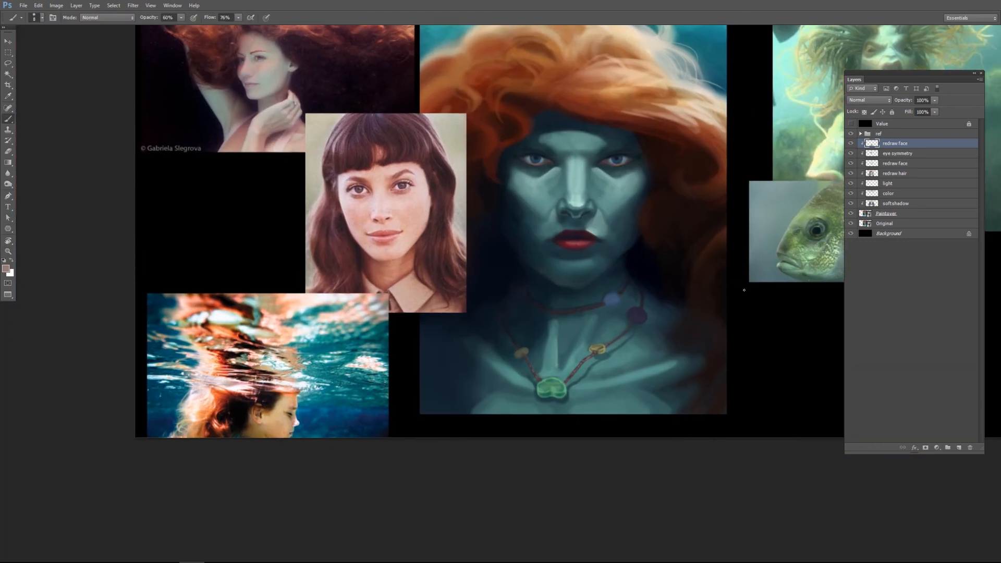
drag(554, 355, 557, 340)
alt+click(566, 309)
key(bracketleft)
drag(609, 305, 615, 298)
click(851, 144)
click(851, 144)
- Refine the shading along both sides of the nose bridge with sampled tones and a brush at 30% opacity
ctrl+click(557, 136)
key(bracketleft)
key(bracketleft)
key(bracketleft)
key(bracketleft)
key(bracketleft)
key(bracketleft)
key(bracketleft)
key(bracketleft)
alt+click(476, 213)
key(bracketleft)
key(bracketleft)
key(bracketleft)
key(bracketleft)
key(bracketleft)
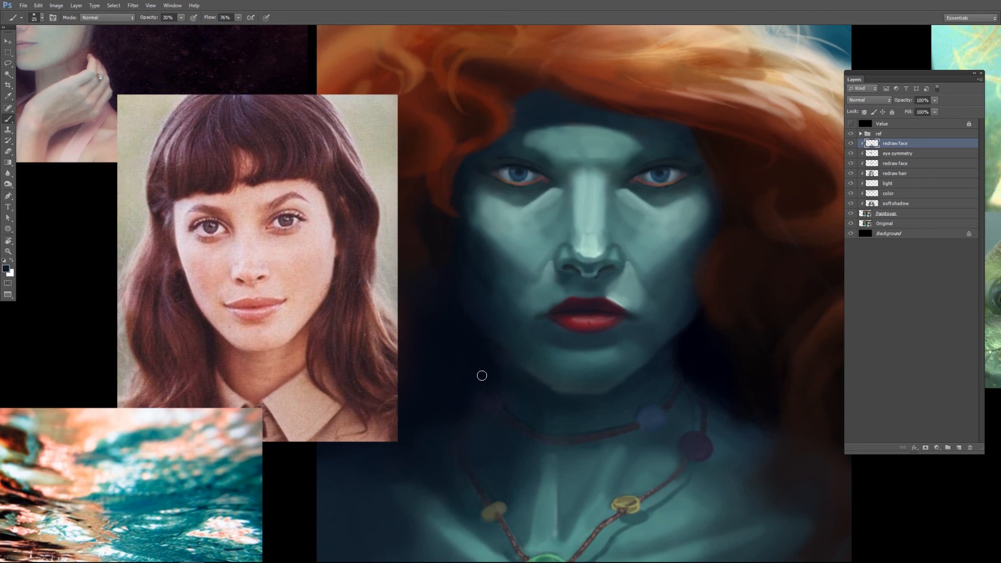
drag(603, 229, 601, 179)
drag(573, 180, 574, 234)
key(bracketright)
alt+click(605, 221)
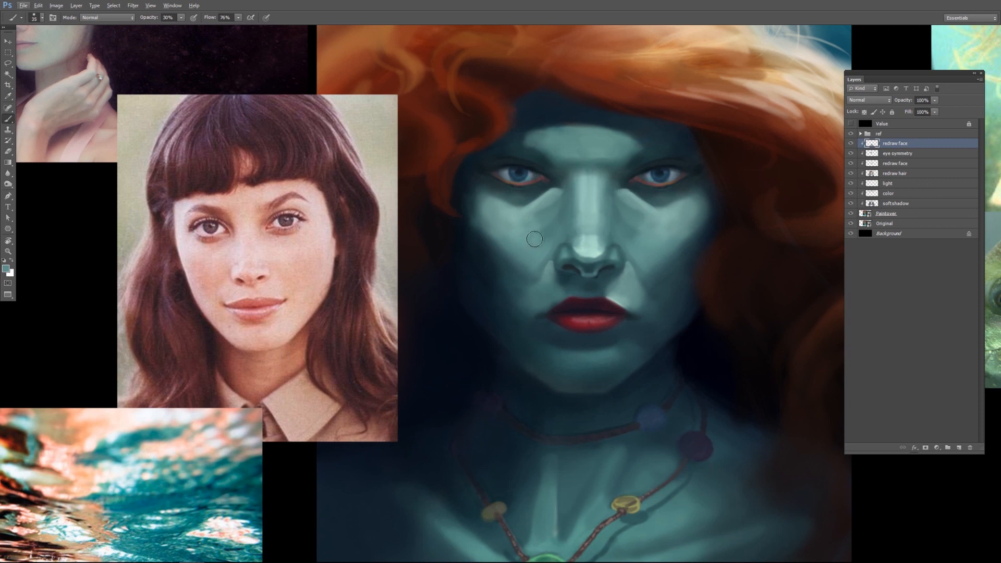
- Sample the lip red, pick brighter variations and paint small glossy highlights on the lips with a finer brush
alt+click(583, 319)
click(6, 269)
click(722, 320)
click(678, 331)
click(805, 304)
key(bracketleft)
key(bracketleft)
click(5, 268)
click(648, 309)
click(805, 304)
scroll(612, 310, up, 3)
mouse_move(578, 339)
mouse_down()
mouse_move(545, 341)
mouse_move(583, 350)
mouse_up()
click(518, 341)
click(588, 273)
key(bracketleft)
key(bracketleft)
key(bracketleft)
key(bracketleft)
key(bracketleft)
key(bracketleft)
key(e)
key(z)
mouse_move(560, 385)
mouse_down()
mouse_move(490, 352)
mouse_move(509, 301)
mouse_up()
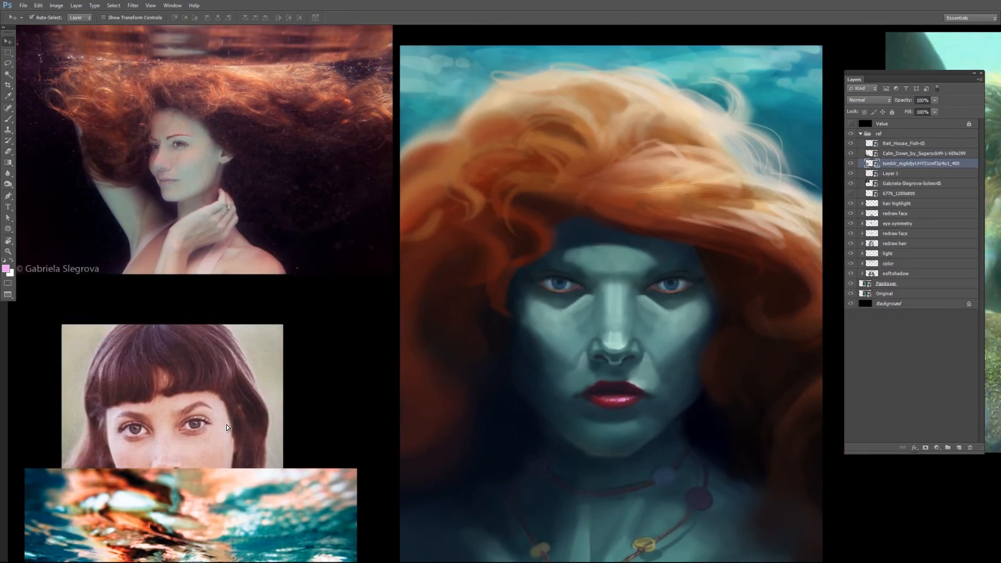
- Collapse the ref group and paint a light strand above the forehead on the hair highlight layer with a sampled hair color
click(861, 134)
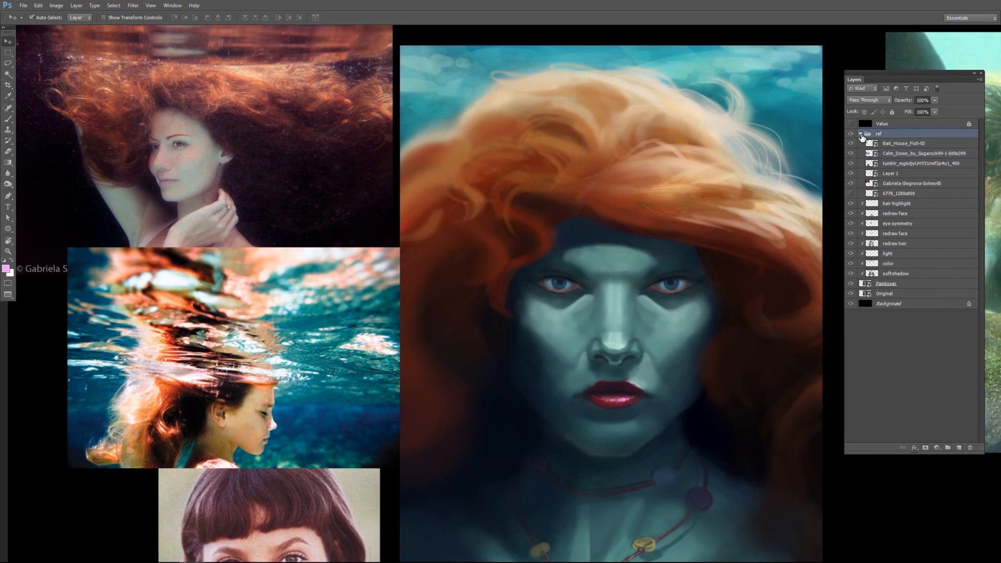
click(861, 134)
click(897, 144)
key(b)
alt+click(759, 217)
key(bracketright)
key(bracketright)
key(bracketright)
key(bracketright)
key(bracketright)
key(bracketright)
key(bracketright)
key(bracketright)
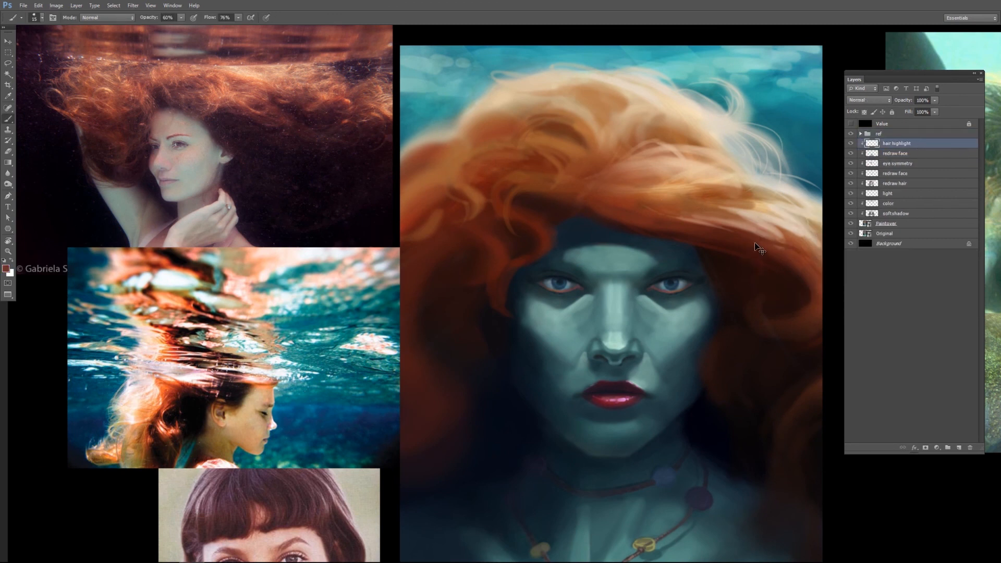
drag(595, 192, 614, 178)
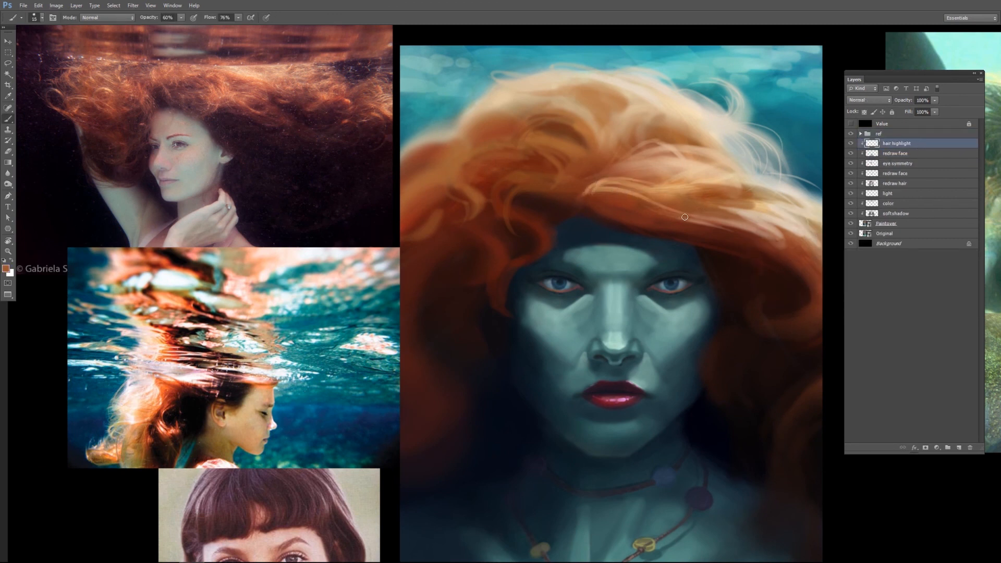
- Sample a pale peach and paint highlight strands along the hair sweeping over the right side of the head
alt+click(757, 223)
key(bracketright)
key(bracketright)
key(bracketright)
drag(720, 207, 783, 247)
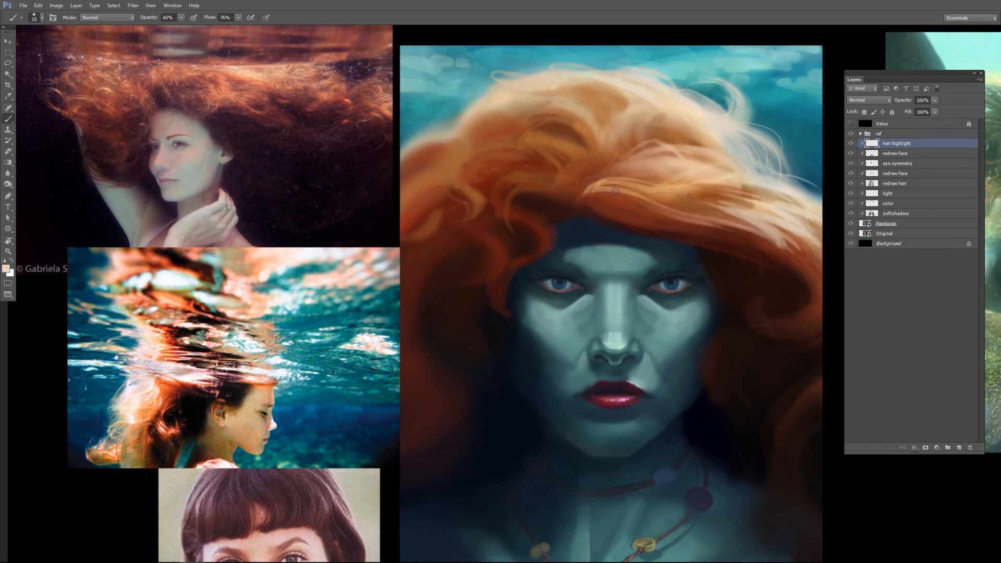
- Paint a lassoed light lock at 100% opacity in the hair above the left brow, then soften it by smudging and erasing
alt+click(595, 186)
key(l)
key(b)
key(bracketright)
key(bracketright)
key(bracketright)
key(bracketright)
key(bracketright)
key(bracketright)
key(bracketright)
key(bracketright)
key(bracketright)
key(bracketright)
key(0)
drag(508, 181, 542, 183)
key(ctrl+d)
click(7, 173)
click(38, 191)
mouse_move(504, 174)
mouse_down()
mouse_move(526, 173)
mouse_move(500, 195)
mouse_up()
key(e)
drag(558, 180, 550, 190)
- Paint another lassoed lock with a sampled hair color higher on the left side, and blend it with smudging and erasing
key(b)
alt+click(563, 134)
key(l)
mouse_move(561, 138)
mouse_down()
mouse_move(478, 158)
mouse_move(555, 167)
mouse_move(524, 140)
mouse_up()
key(b)
key(ctrl+d)
click(8, 173)
drag(576, 157, 537, 148)
mouse_move(519, 139)
mouse_down()
mouse_move(505, 139)
mouse_move(522, 138)
mouse_up()
key(e)
drag(504, 136, 519, 155)
- Paint a lassoed lock near the middle of the hair and smudge the strands toward the crown
key(b)
key(l)
mouse_move(591, 146)
mouse_down()
mouse_move(532, 113)
mouse_move(605, 138)
mouse_up()
key(b)
key(ctrl+d)
key(r)
mouse_move(603, 95)
mouse_down()
mouse_move(569, 123)
mouse_move(548, 108)
mouse_up()
drag(608, 103, 546, 110)
key(e)
key(b)
- Erase excess highlight on the right hair sweep and paint sampled orange-brown strands across the upper right hair
key(e)
drag(755, 234, 786, 244)
key(b)
alt+click(647, 218)
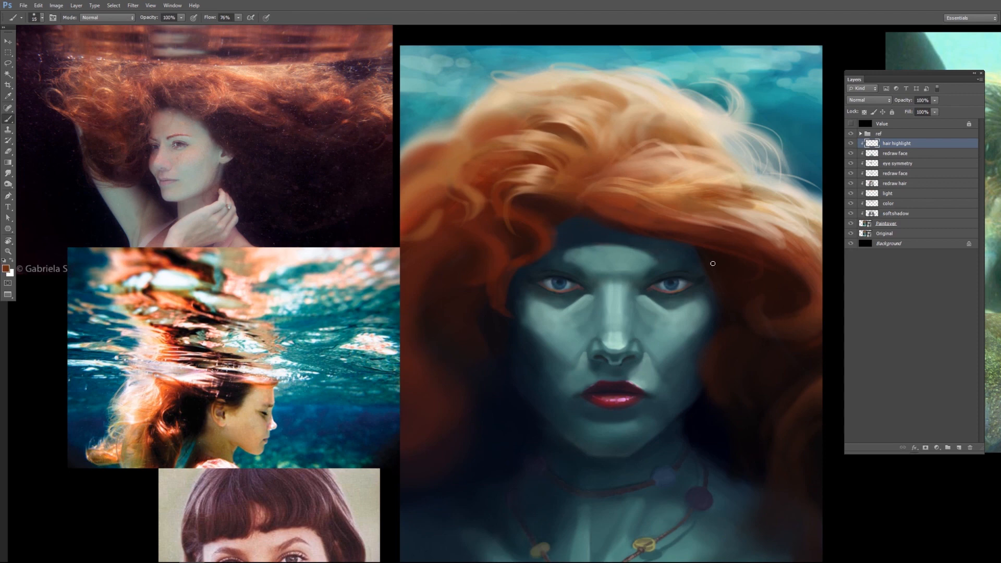
drag(660, 161, 731, 138)
- Paint and smudge sampled dark hair color around the curls at the left temple, checking them in the grayscale value view
alt+click(566, 292)
key(r)
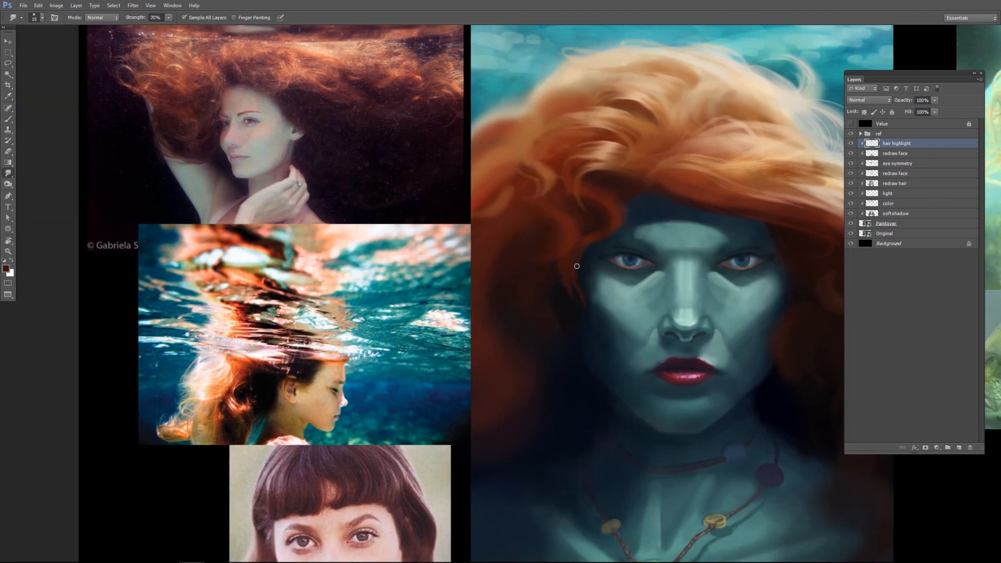
drag(766, 359, 654, 370)
key(b)
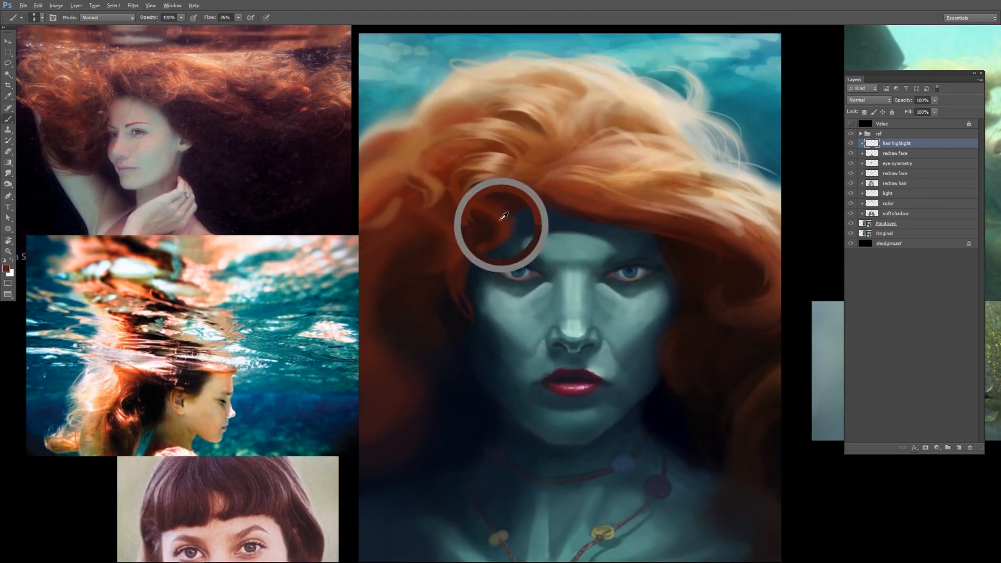
drag(417, 217, 450, 185)
click(851, 124)
drag(693, 275, 657, 279)
drag(718, 237, 751, 261)
click(851, 123)
- Brush soft sampled hair tones at 30% opacity into the left side of the hair using a much larger brush
key(3)
alt+click(662, 257)
key(bracketright)
key(bracketright)
key(bracketright)
key(bracketright)
key(bracketright)
key(bracketright)
key(bracketright)
key(bracketright)
key(bracketright)
key(bracketright)
key(bracketright)
key(bracketright)
key(bracketright)
key(bracketright)
drag(409, 262, 515, 273)
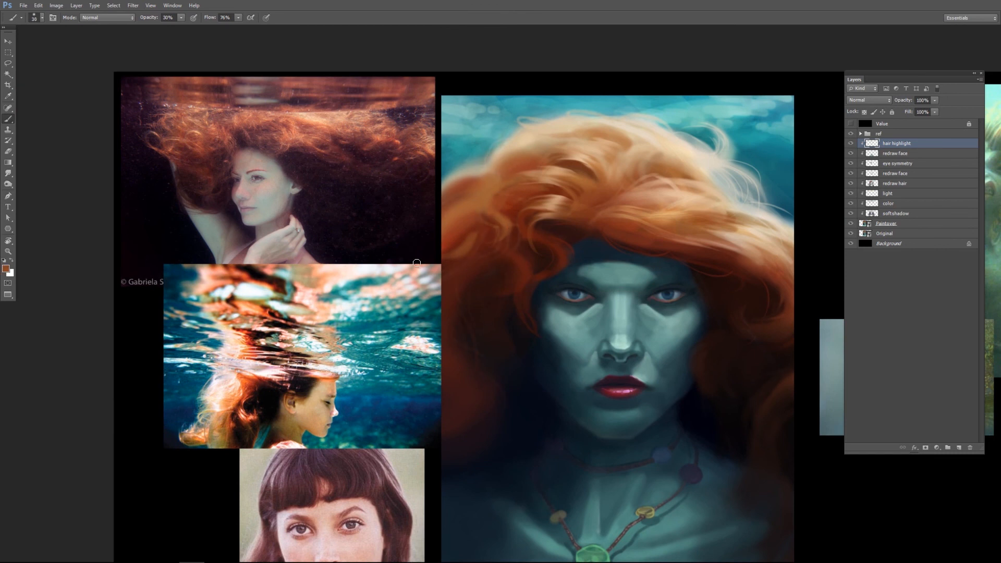
key(bracketright)
key(bracketright)
key(bracketright)
mouse_move(477, 198)
mouse_down()
mouse_move(489, 187)
mouse_move(506, 227)
mouse_up()
key(bracketright)
key(bracketright)
key(bracketright)
key(bracketright)
key(bracketright)
key(bracketright)
drag(611, 157, 552, 156)
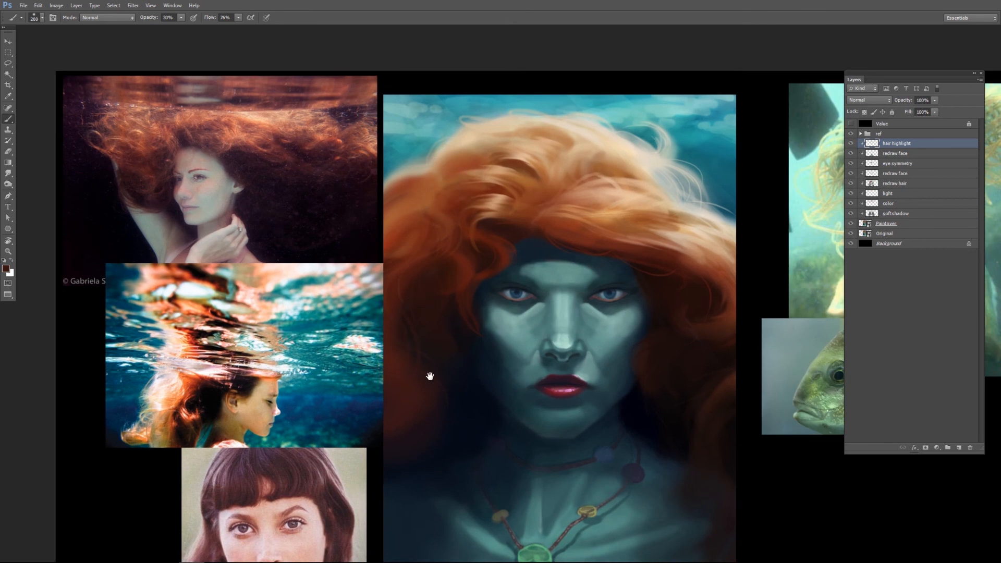
drag(638, 424, 594, 360)
alt+click(594, 360)
- Create a clipped layer named "skin highlight" above the hair highlight layer and set its blending to Color Dodge
click(959, 448)
double_click(889, 144)
text(skin highlight)
alt+click(878, 148)
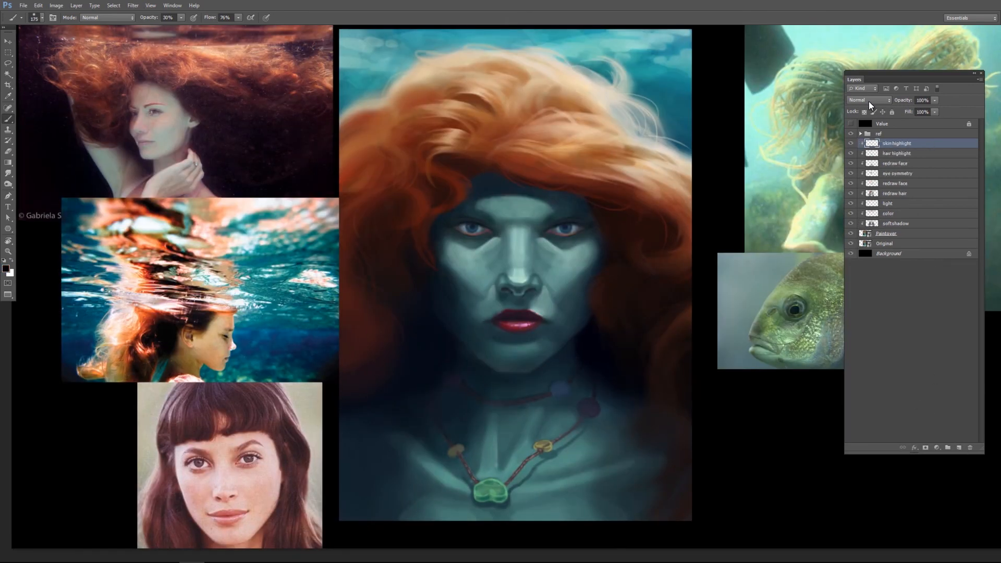
click(870, 100)
- Choose another brush, sample a light color, and paint dodge highlights on both cheekbones at 50% opacity
drag(529, 297, 494, 293)
click(42, 18)
click(91, 263)
drag(214, 175, 257, 205)
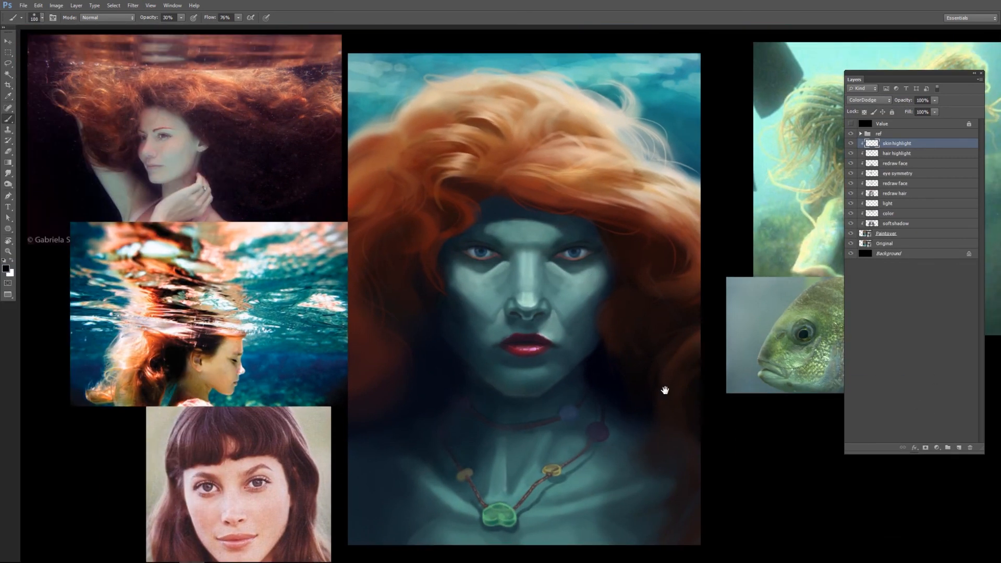
drag(619, 298, 622, 291)
drag(671, 360, 652, 365)
drag(541, 306, 611, 255)
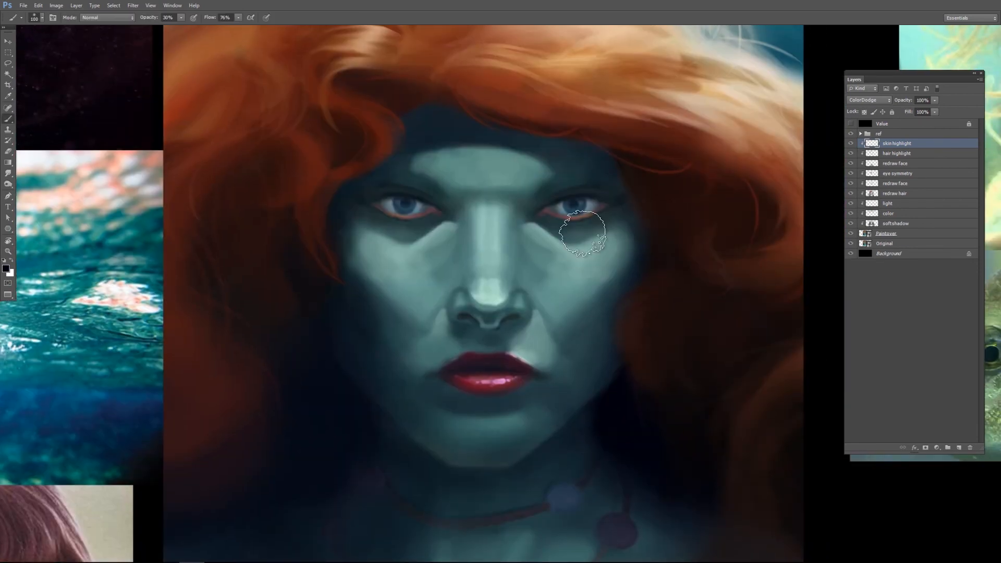
drag(196, 300, 568, 292)
alt+click(312, 292)
drag(568, 292, 195, 297)
key(5)
drag(572, 266, 608, 253)
drag(370, 242, 404, 266)
drag(535, 230, 563, 248)
drag(538, 310, 548, 337)
key(ctrl+z)
- Paint a highlight down the nose bridge and onto the tip with a smaller brush at 100% opacity
key([)
key([)
key([)
key([)
key([)
key([)
key([)
key([)
key([)
key([)
key(0)
drag(485, 213, 483, 271)
drag(493, 282, 497, 287)
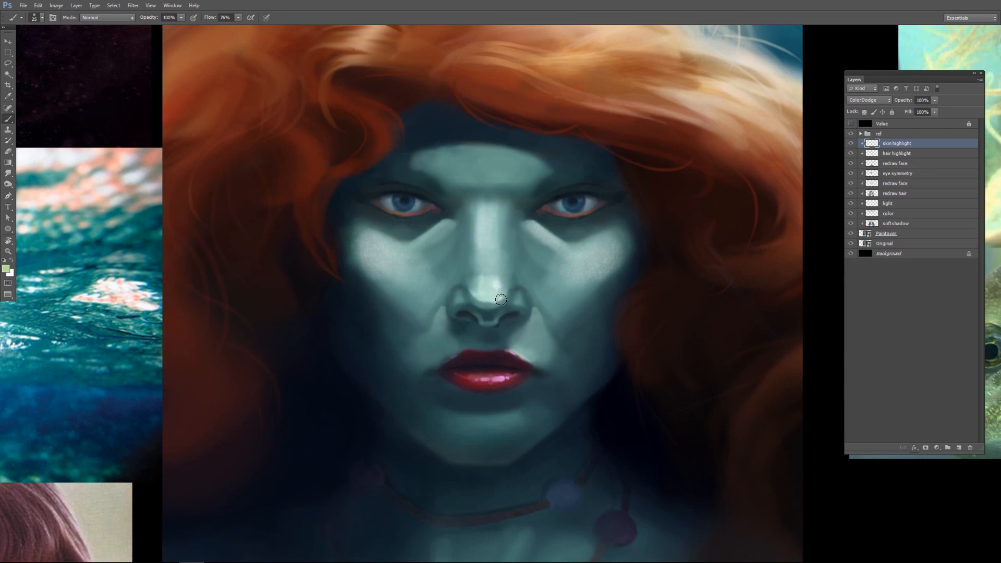
- Paint a highlight across the center of the forehead and soften it with the eraser
drag(511, 168, 477, 170)
key(e)
drag(479, 164, 514, 166)
- Paint a chin highlight at 60% opacity with a smaller brush and soften it with the eraser
key(b)
key(6)
key([)
key([)
key([)
key([)
mouse_move(521, 424)
mouse_down()
mouse_move(472, 426)
mouse_move(500, 427)
mouse_up()
key(e)
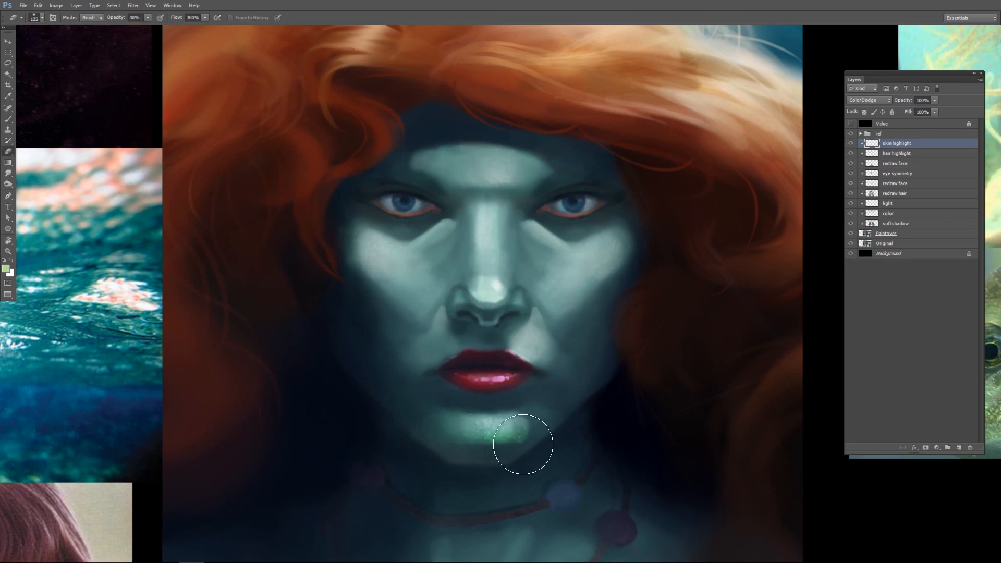
- Brush a highlight beside the left corner of the mouth and fade it with the eraser
key(b)
drag(443, 334, 420, 369)
key(e)
drag(440, 313, 447, 246)
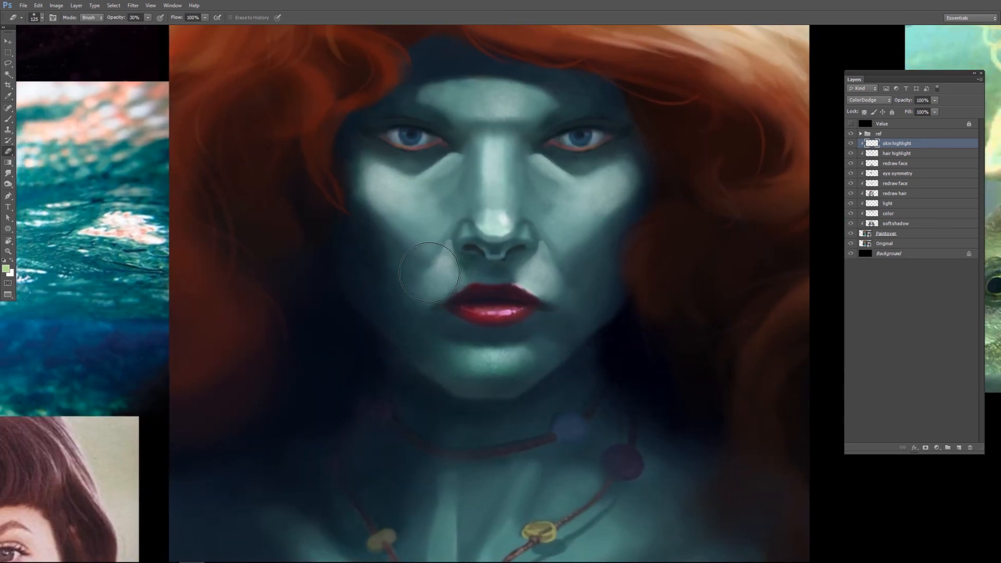
- Add small gradient glows over the lips in a red sampled from the lower lip
key(g)
key(x)
alt+click(515, 316)
drag(484, 313, 518, 329)
drag(523, 288, 495, 265)
- Brush the sampled red over the hair beside the right cheek with an enlarged brush and soften it by erasing
key(b)
mouse_move(549, 351)
mouse_down()
mouse_move(530, 362)
mouse_move(624, 295)
mouse_up()
mouse_move(644, 300)
mouse_down()
mouse_move(605, 324)
mouse_move(530, 335)
mouse_move(592, 337)
mouse_up()
key(bracketright)
key(bracketright)
key(bracketright)
key(bracketright)
key(e)
mouse_move(658, 307)
mouse_down()
mouse_move(577, 351)
mouse_move(449, 282)
mouse_move(395, 297)
mouse_up()
- Choose a bristle-like brush and paint red dodge strands at 70% opacity through the fringe and crown, softening them with the eraser
key(b)
click(42, 18)
mouse_move(167, 94)
mouse_down()
mouse_move(170, 462)
mouse_move(166, 360)
mouse_up()
double_click(73, 167)
mouse_move(760, 269)
mouse_down()
mouse_move(735, 407)
mouse_move(733, 399)
mouse_up()
drag(691, 125, 775, 185)
key(e)
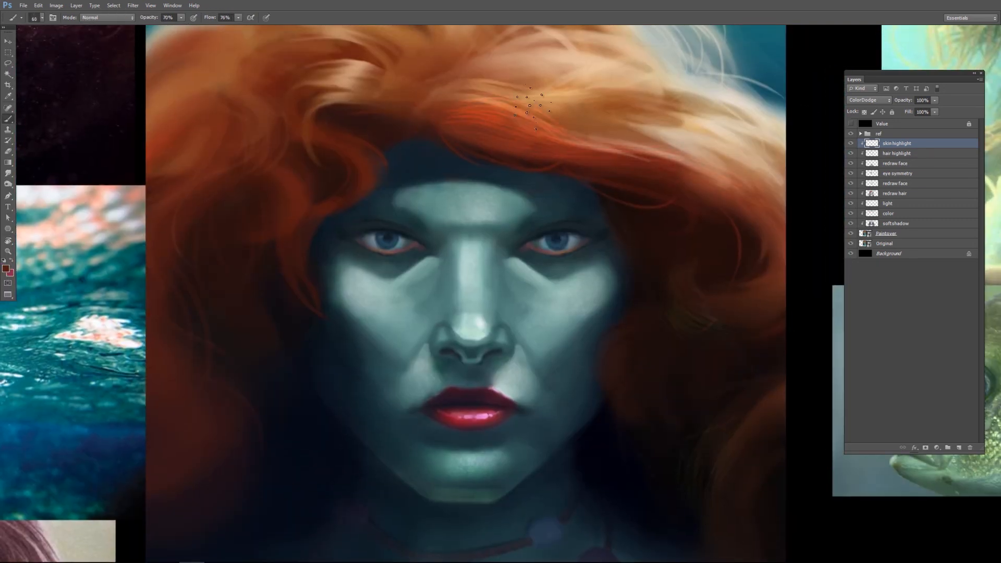
drag(532, 107, 756, 177)
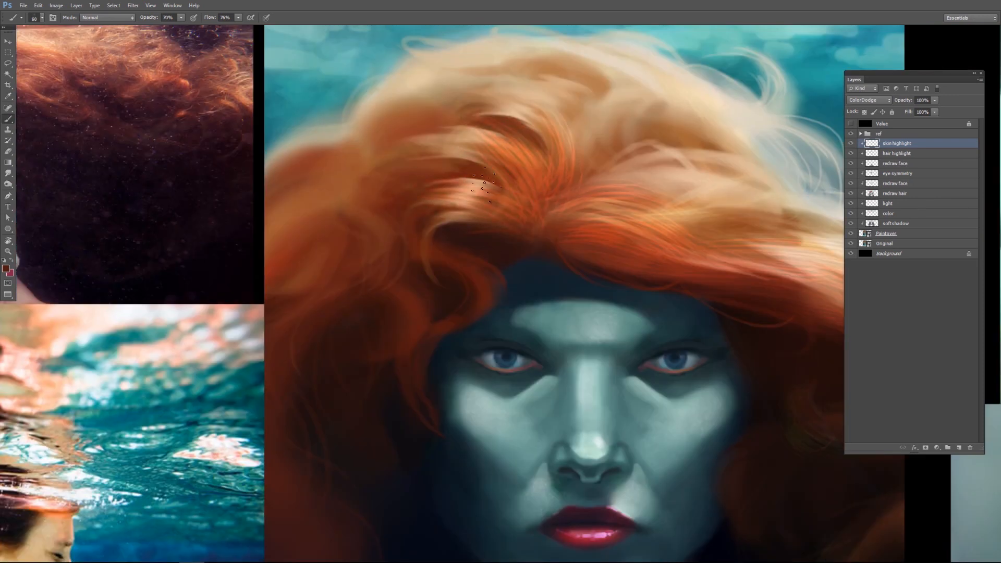
key(e)
drag(613, 227, 540, 206)
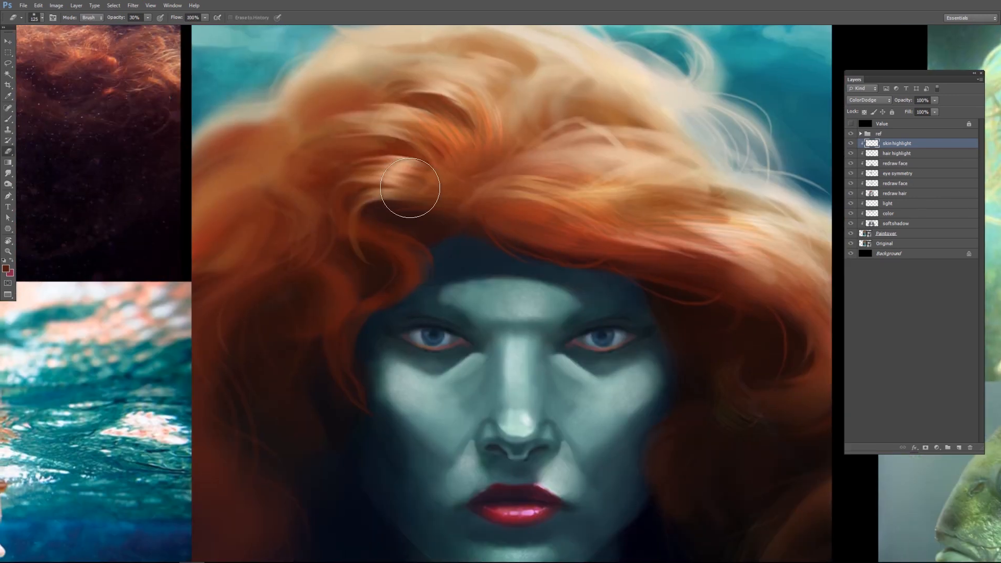
- Paint more glowing orange strands along the right hair sweep and erase the excess
key(b)
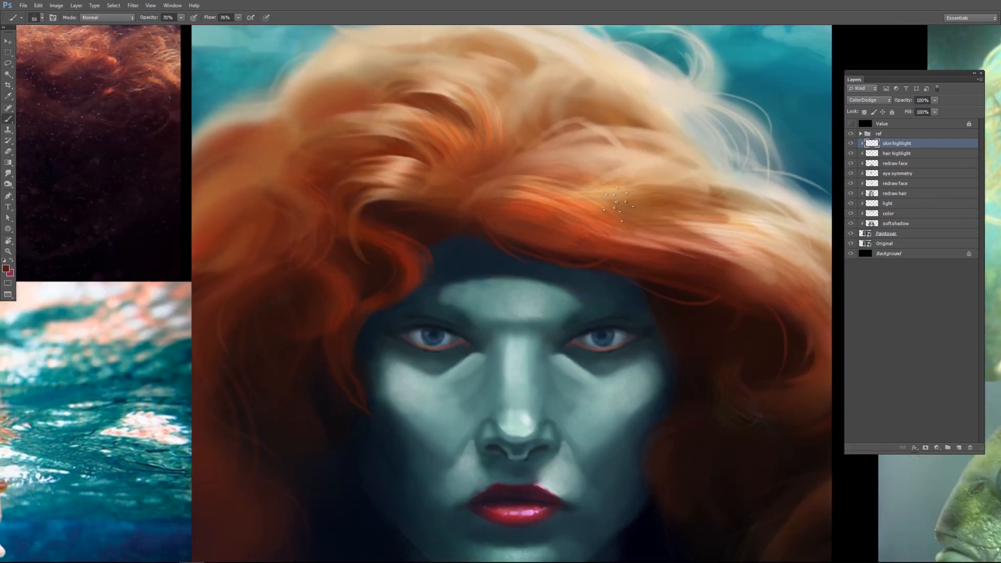
drag(680, 188, 793, 219)
key(e)
mouse_move(648, 417)
mouse_down()
mouse_move(647, 394)
mouse_move(592, 306)
mouse_up()
drag(527, 321, 574, 324)
- Sample a pale skin tone and refine the face highlights with another brush and a smaller eraser, setting brush opacity to 30%
key(g)
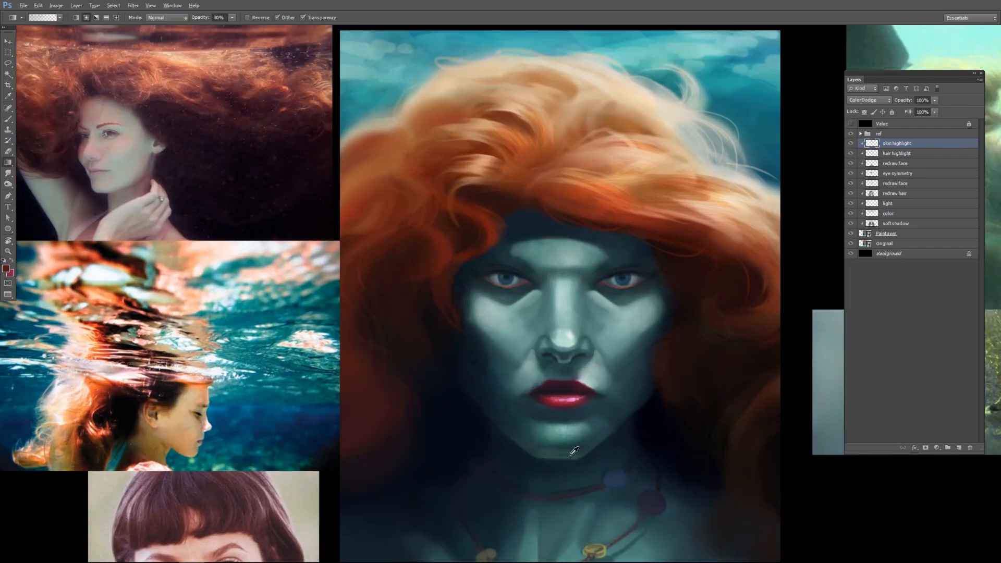
mouse_move(547, 399)
mouse_down()
mouse_move(432, 364)
mouse_move(487, 380)
mouse_up()
key(b)
click(41, 18)
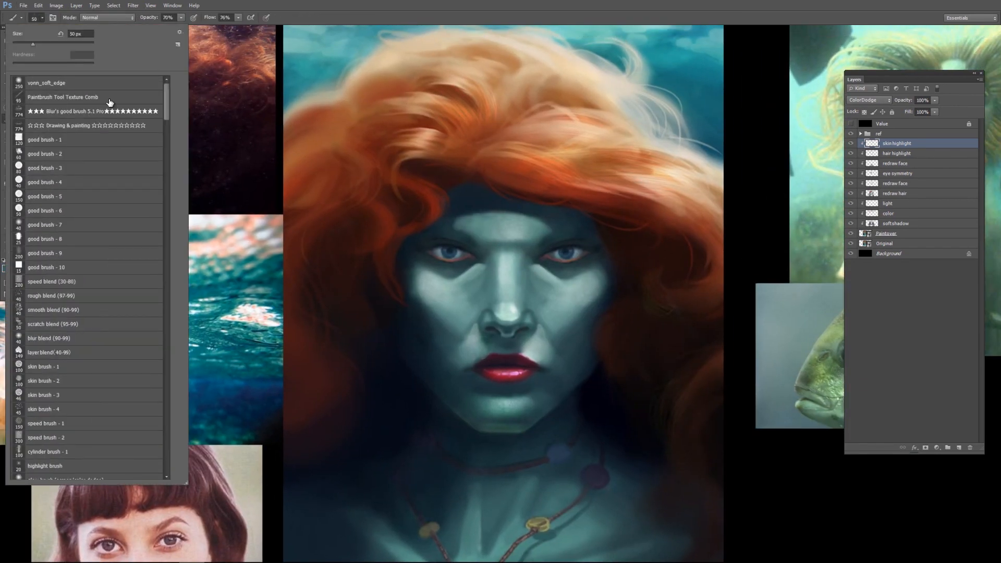
drag(449, 271, 546, 274)
key(b)
key(e)
mouse_move(604, 186)
mouse_down()
mouse_move(589, 195)
mouse_move(612, 195)
mouse_up()
key(bracketleft)
key(bracketleft)
key(bracketleft)
click(307, 202)
key(b)
key(3)
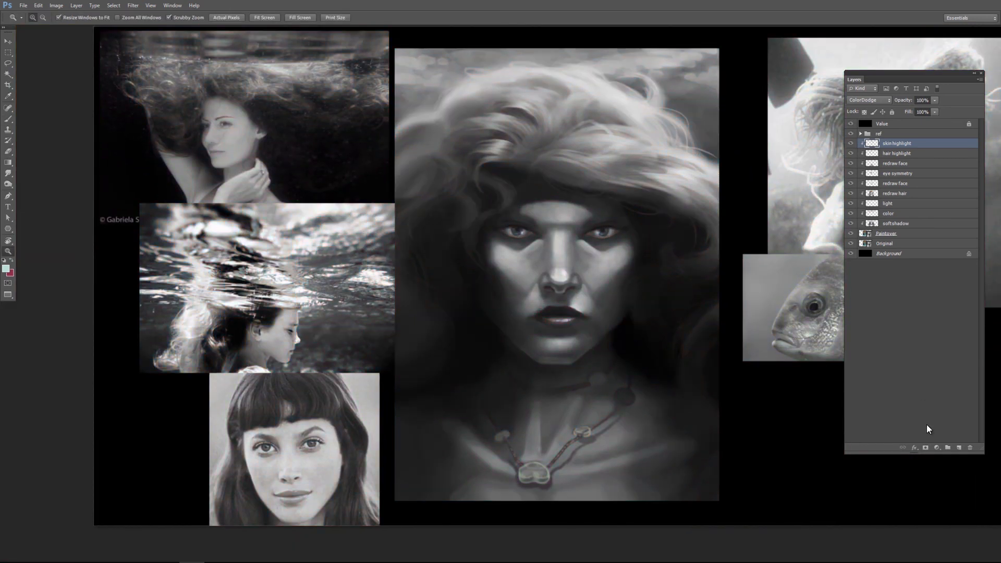
- Create a clipped Multiply layer named "shadow" and apply a sampled teal gradient over the chest, checking the grayscale values
click(959, 447)
double_click(898, 143)
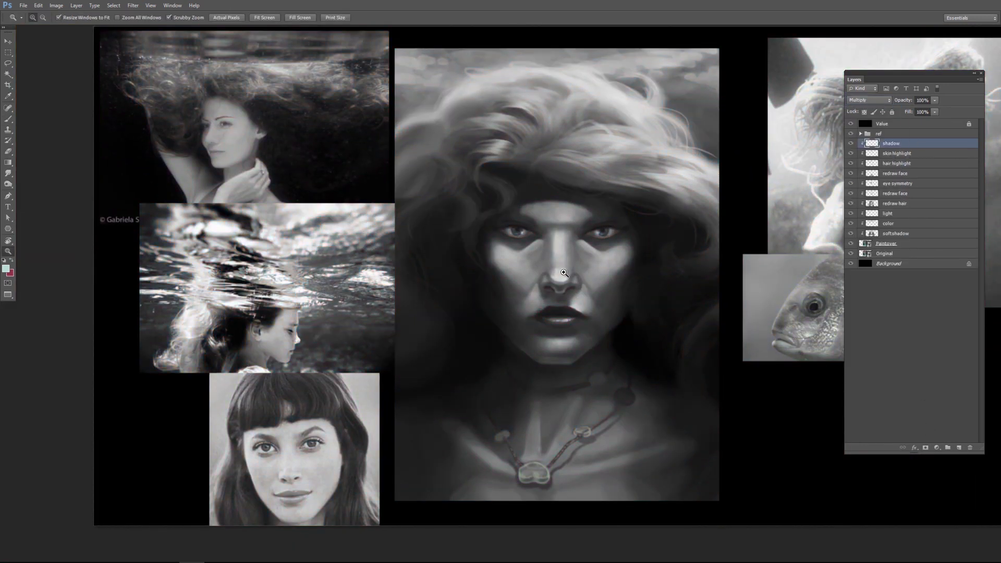
key(g)
click(851, 124)
alt+click(698, 121)
drag(548, 451, 556, 500)
click(852, 124)
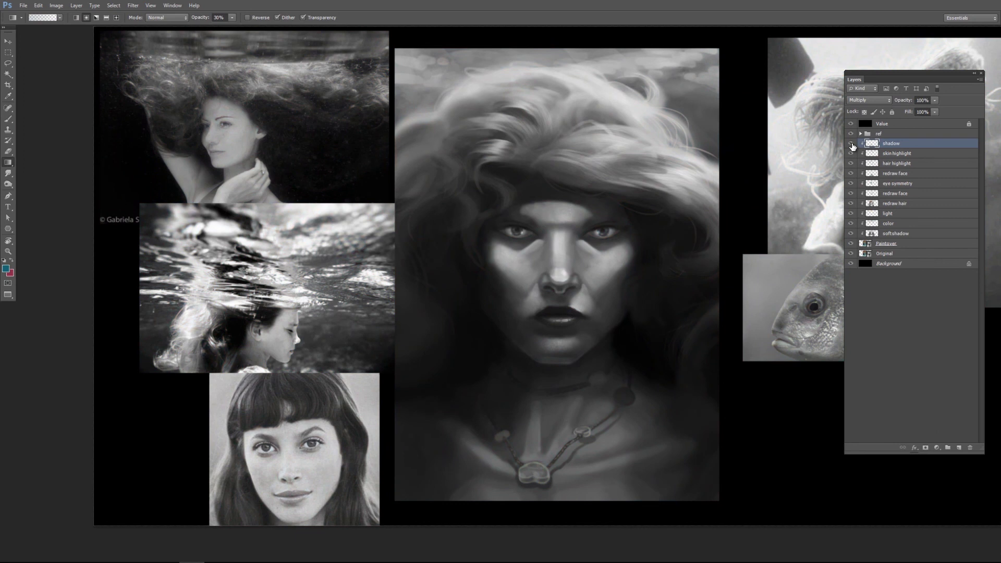
- Add a clipped adjustment layer to adjust the dark tones, checking it in grayscale, and name it "correct darks"
click(937, 448)
click(962, 313)
drag(712, 316, 717, 317)
click(851, 123)
click(809, 199)
double_click(911, 144)
text(correct darks)
key(Return)
- On the skin highlight layer, apply gradient glows across the hair in a sampled light orange at 30% opacity
click(909, 162)
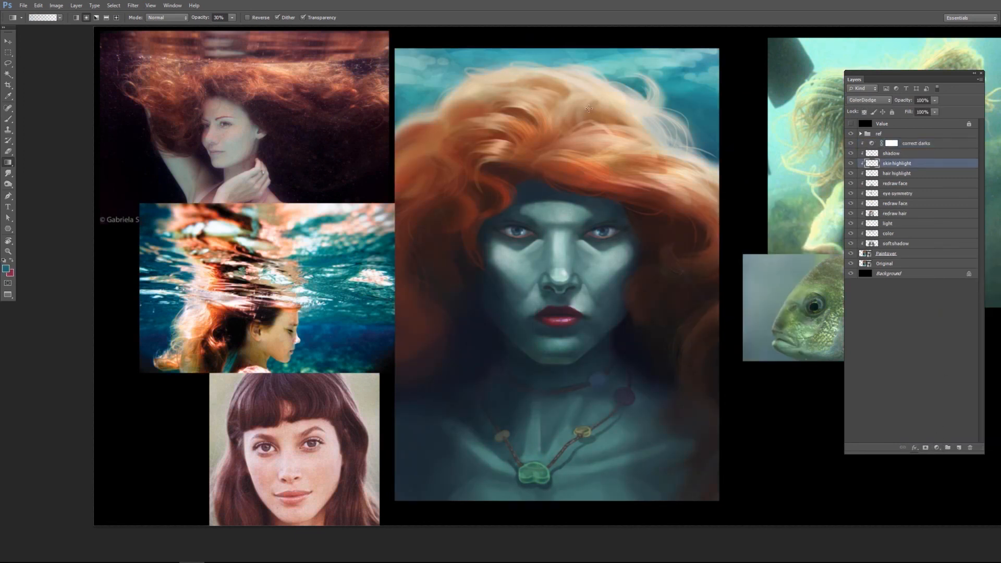
alt+click(641, 157)
drag(661, 137, 697, 172)
drag(600, 91, 644, 128)
drag(527, 137, 566, 172)
drag(432, 122, 464, 156)
drag(635, 187, 670, 219)
drag(491, 172, 548, 225)
drag(659, 274, 699, 310)
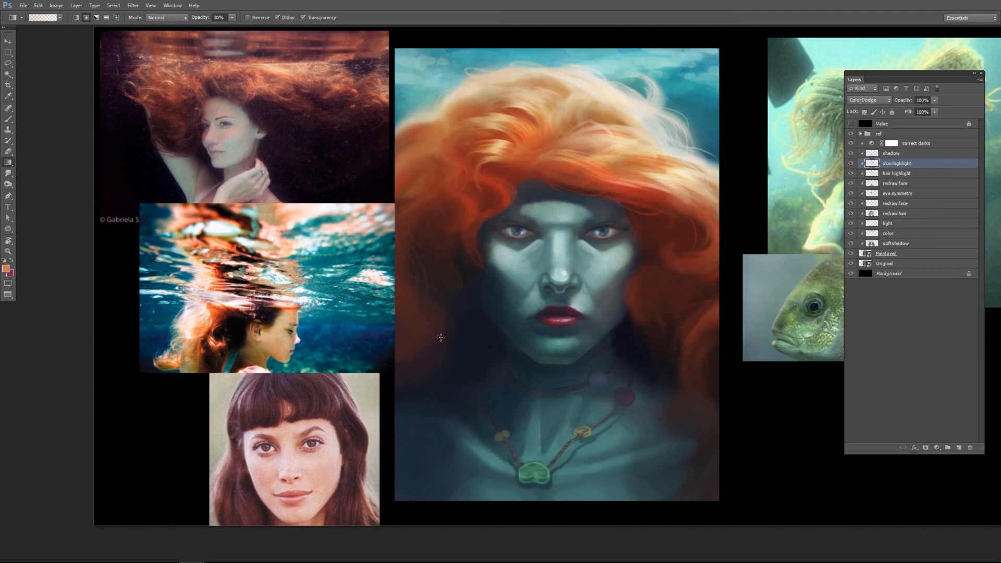
- Apply a gradient glow over the green pendant in its own sampled color on the skin highlight layer, and show the grayscale values
alt+click(532, 468)
drag(506, 470, 548, 417)
click(851, 124)
- Adjust the tones of the shadow layer with Levels while viewing the painting in grayscale
click(892, 154)
key(ctrl+l)
drag(627, 273, 639, 274)
click(757, 193)
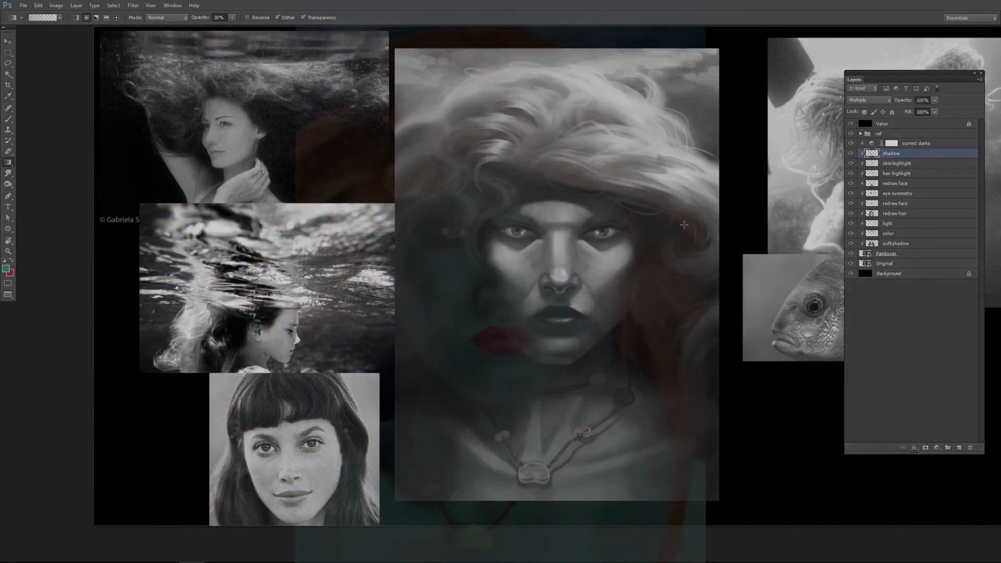